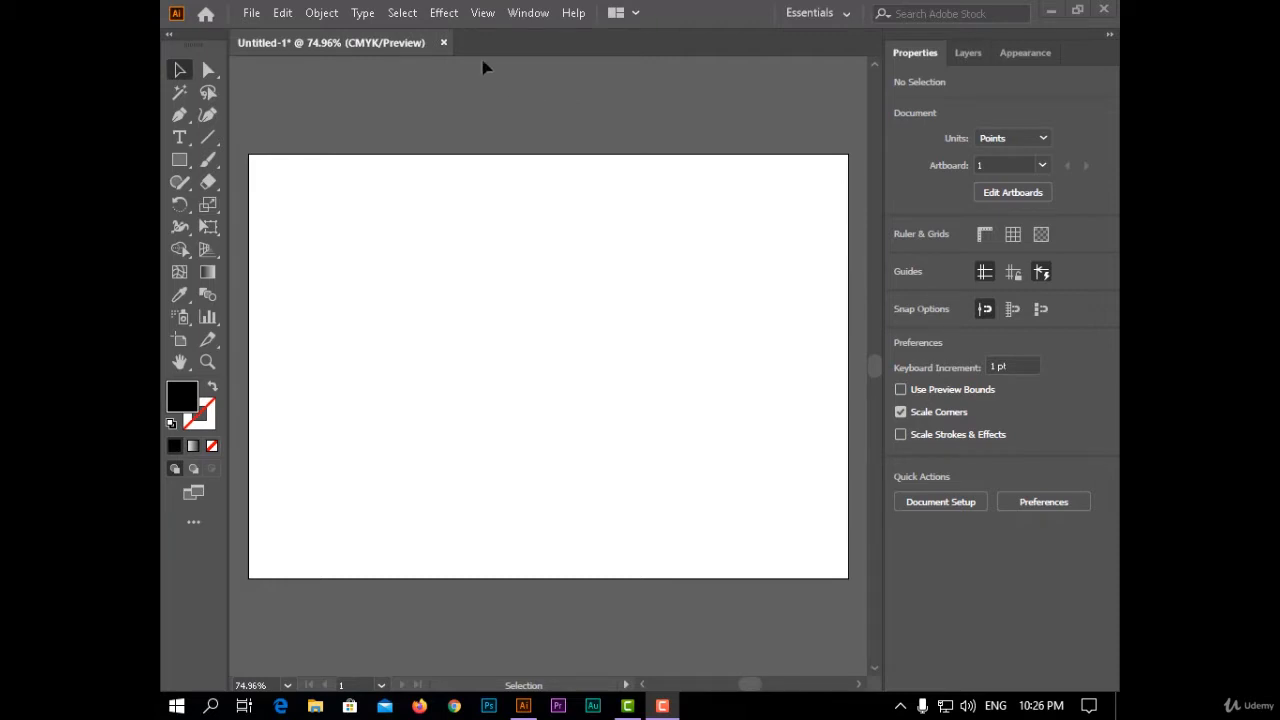
click(444, 12)
mouse_move(565, 165)
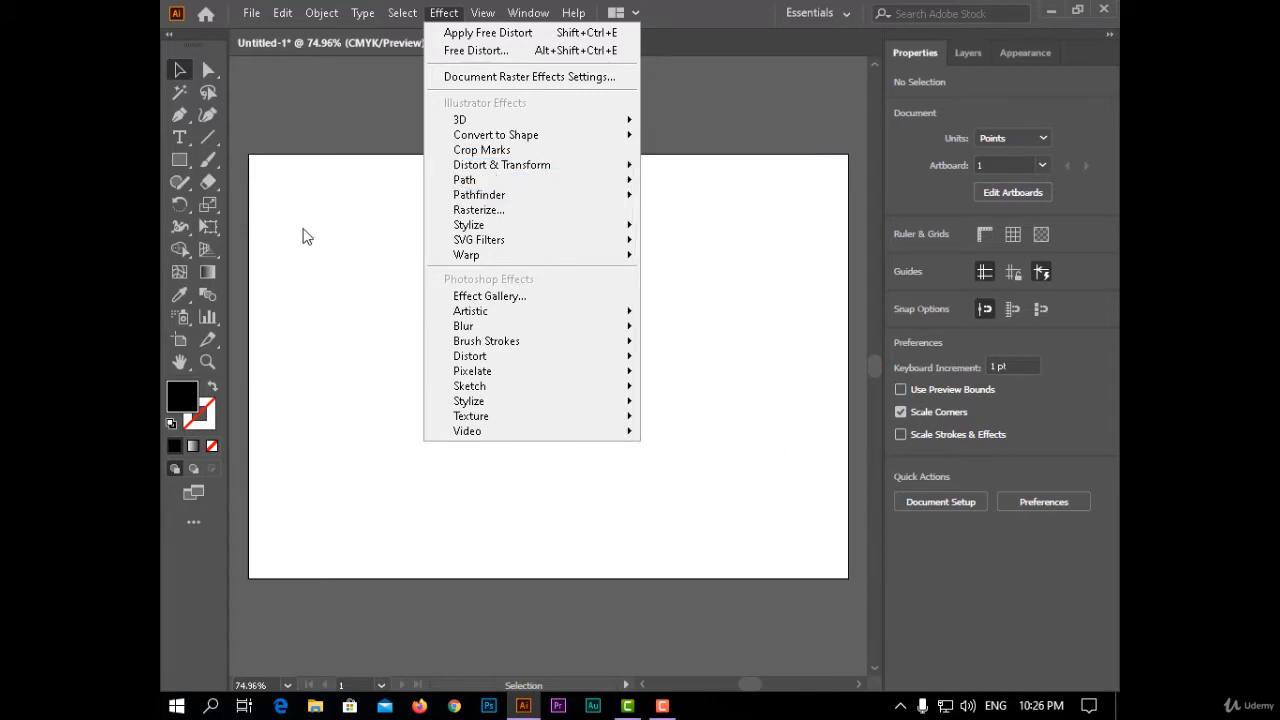
click(349, 224)
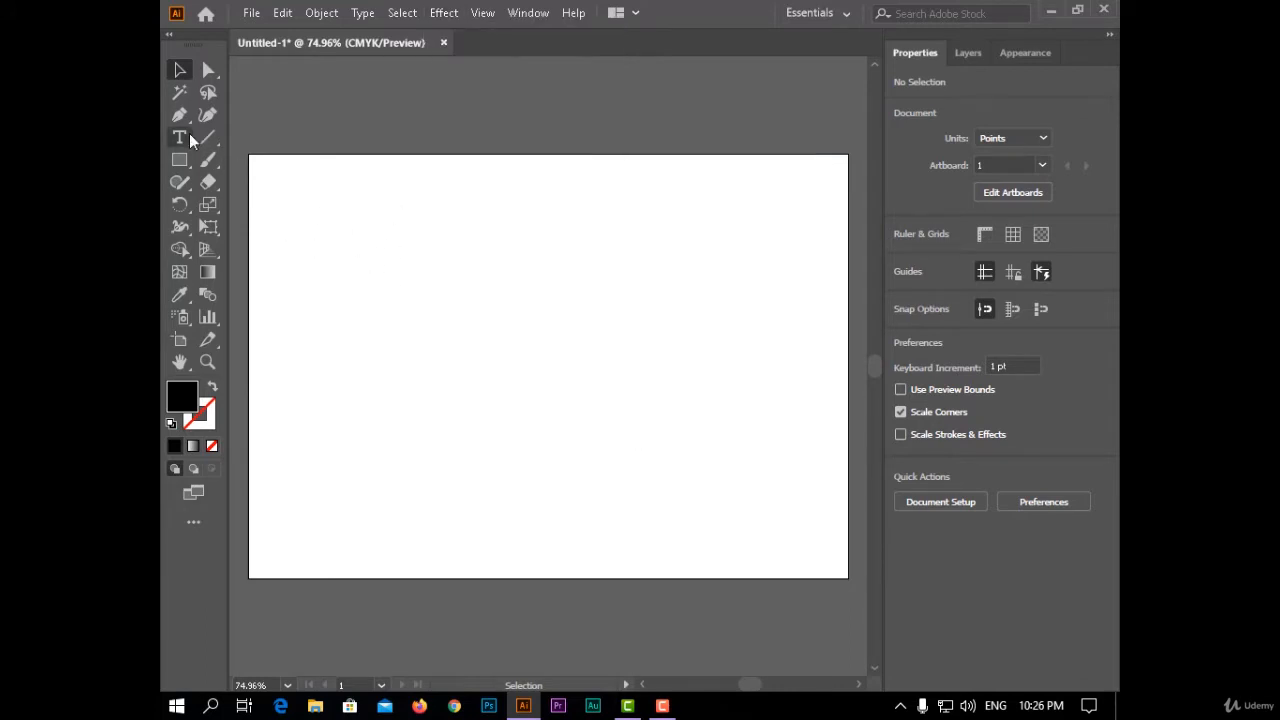
- Add area text reading "Adobe" near the artboard's top and shrink its frame to about 257 by 89 pt
click(180, 137)
drag(400, 195, 689, 322)
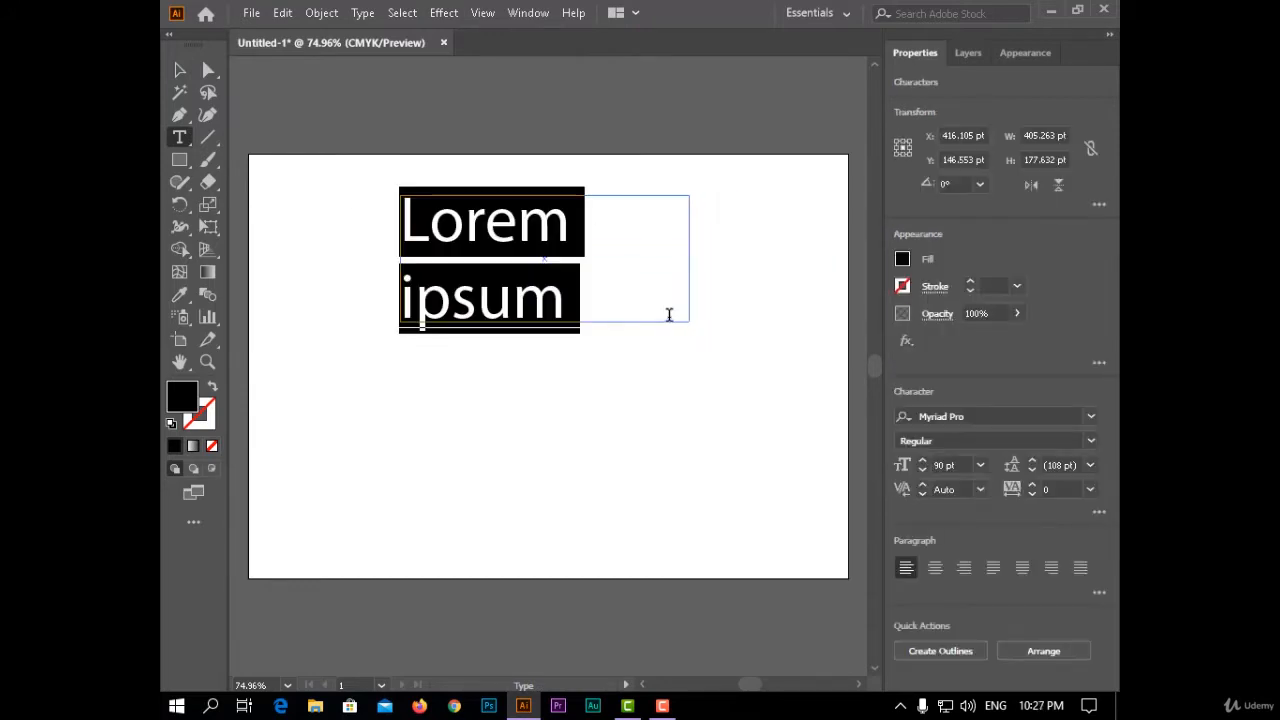
text(A)
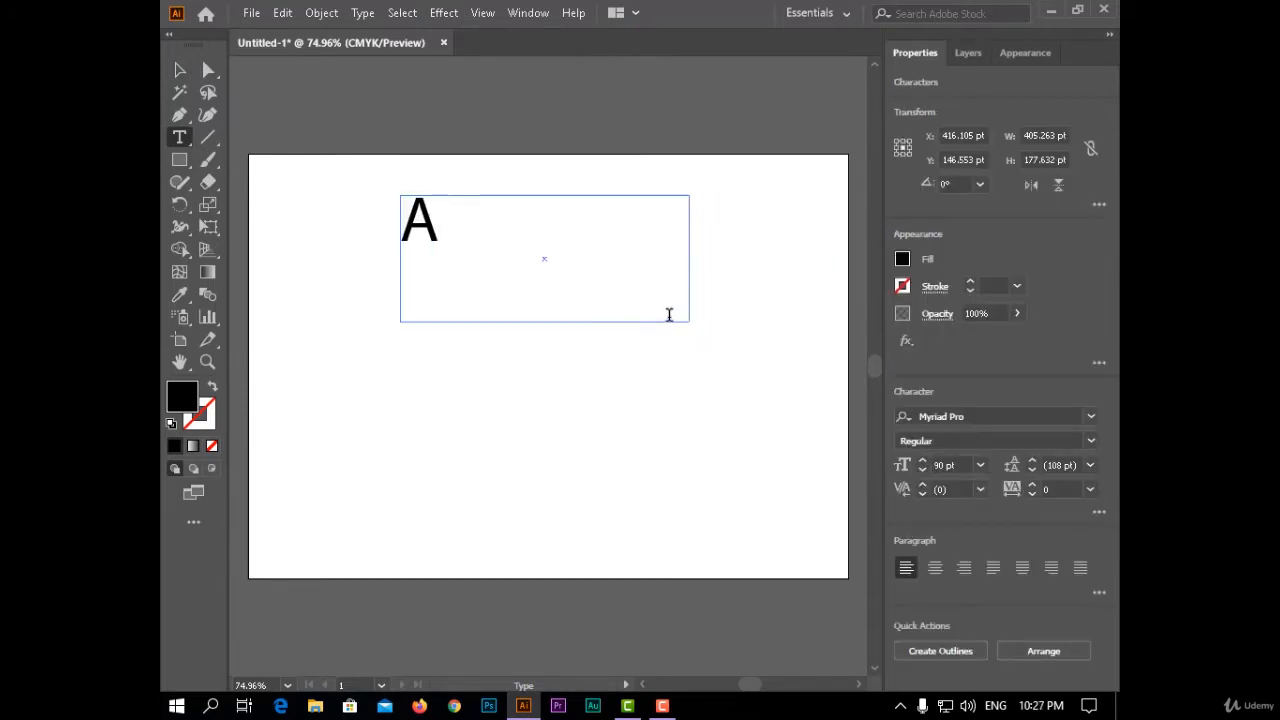
text(dobe)
click(180, 70)
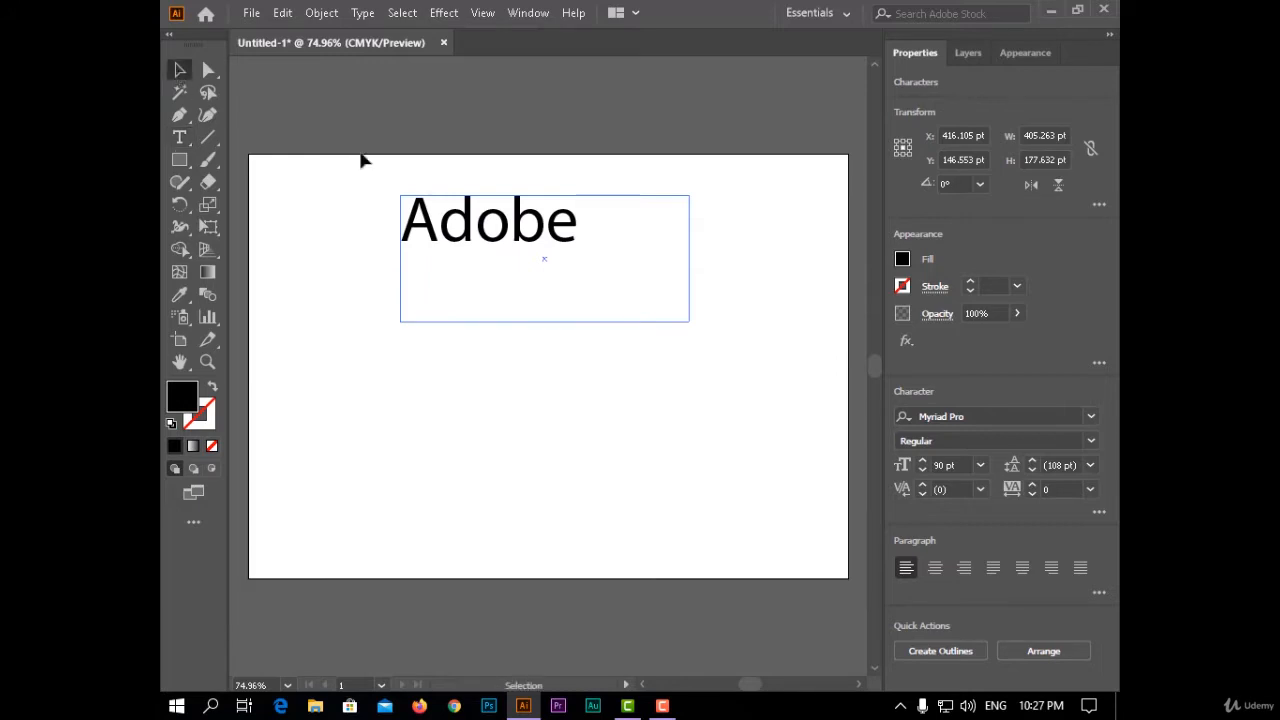
drag(689, 322, 583, 254)
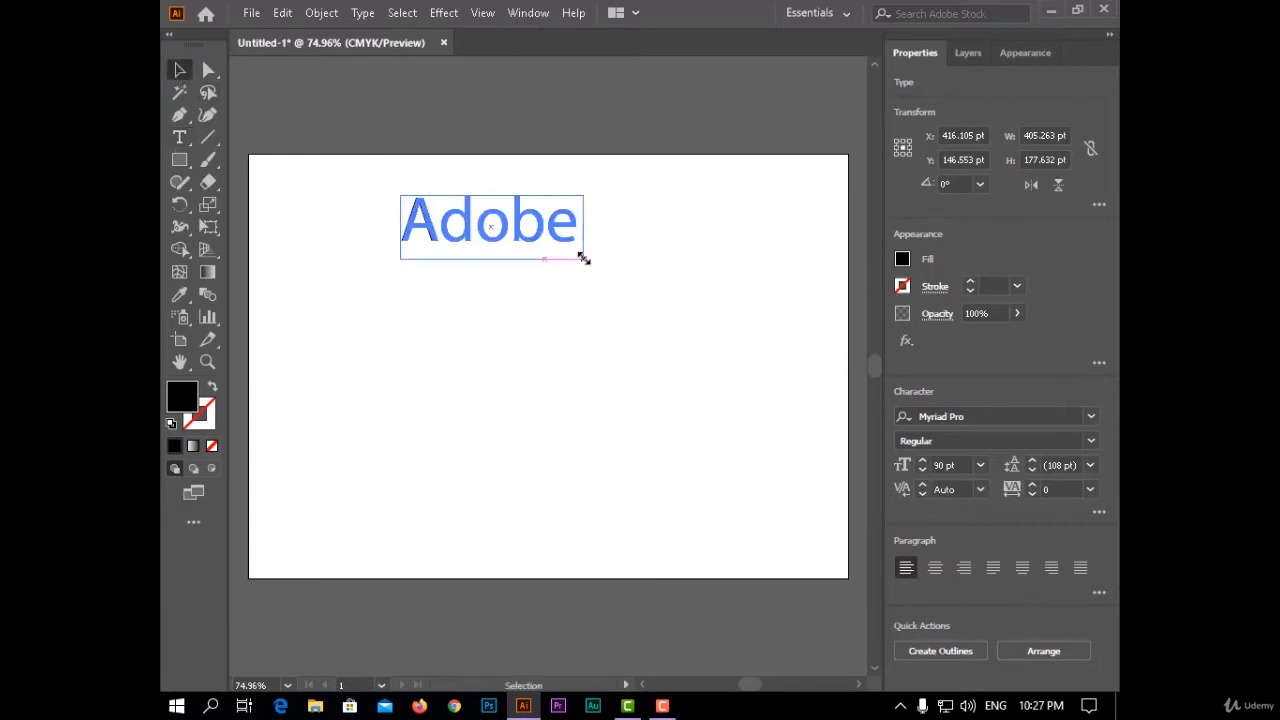
- Try a Free Distort effect on the "Adobe" text, pulling both right corners and the lower-left corner outward, and undo it
click(430, 12)
mouse_move(440, 12)
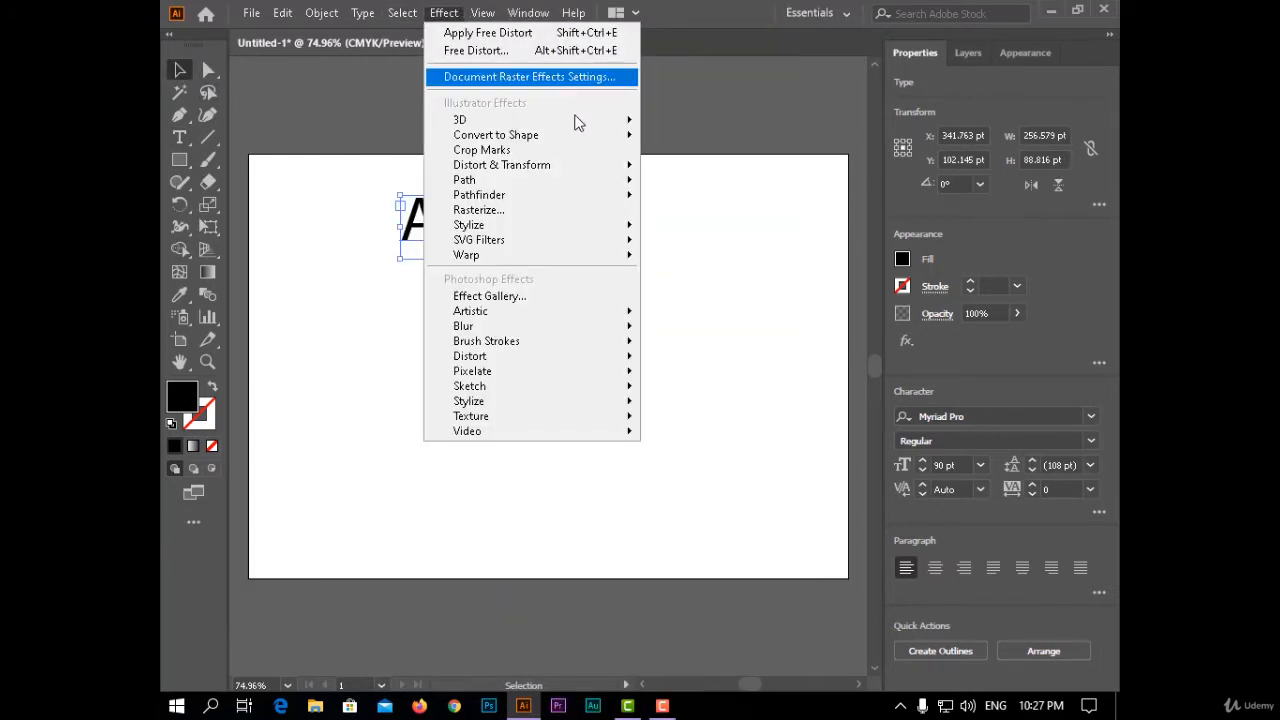
mouse_move(625, 171)
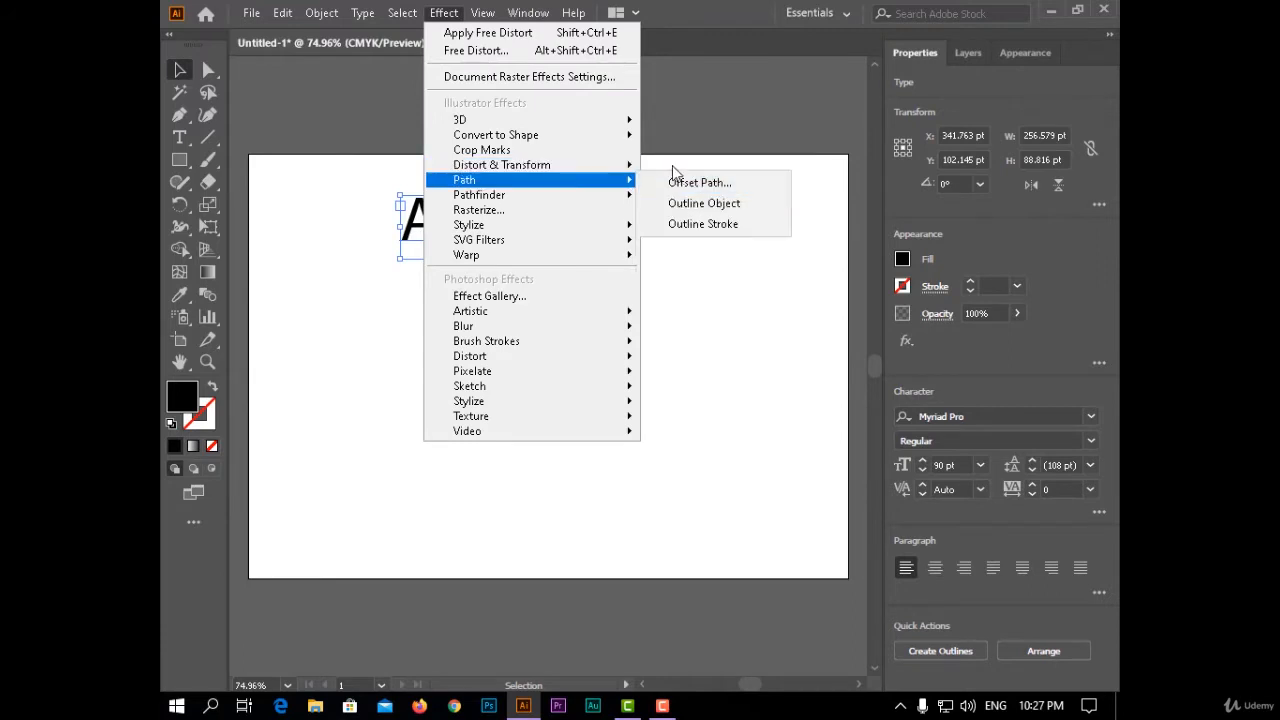
click(668, 167)
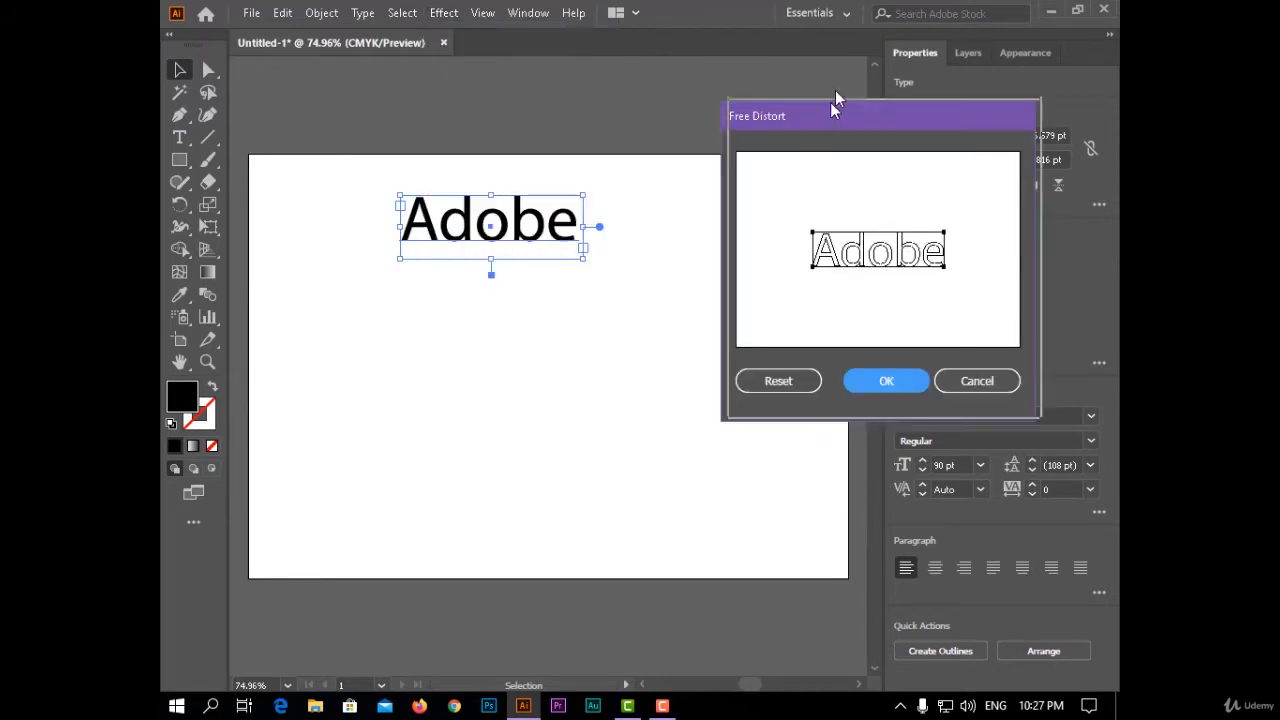
drag(834, 108, 780, 80)
drag(891, 240, 930, 283)
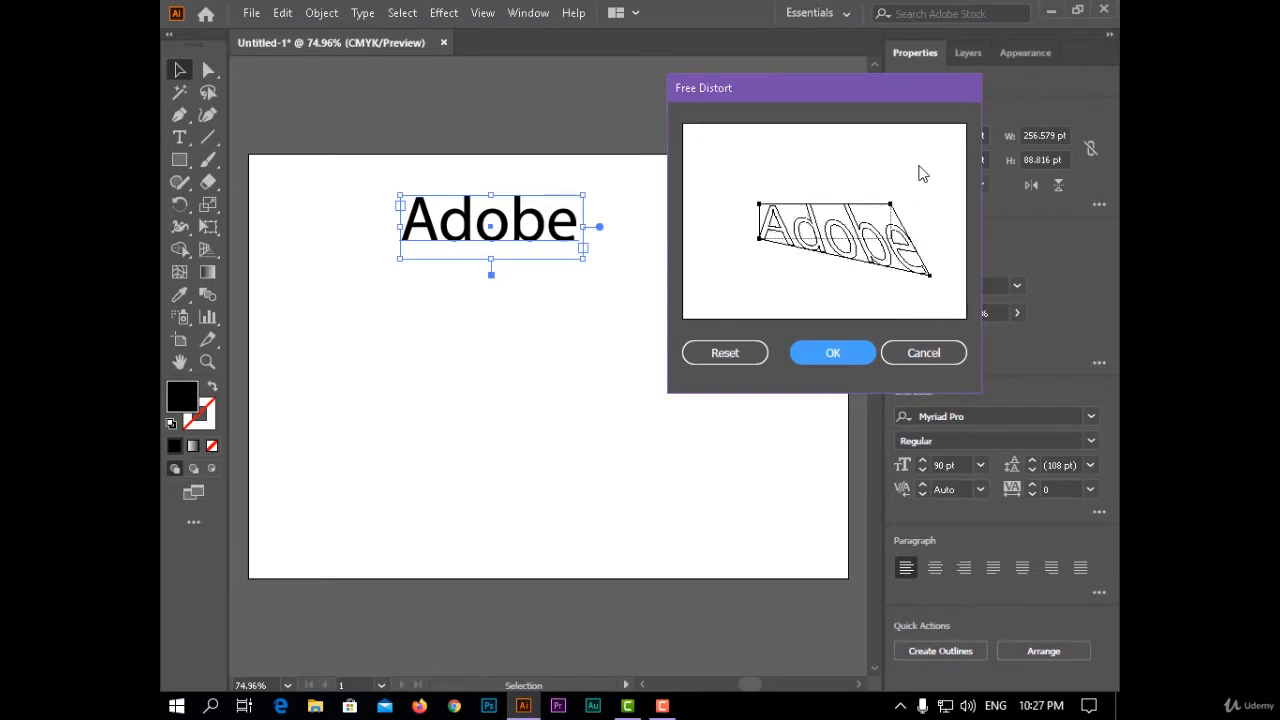
drag(891, 204, 927, 149)
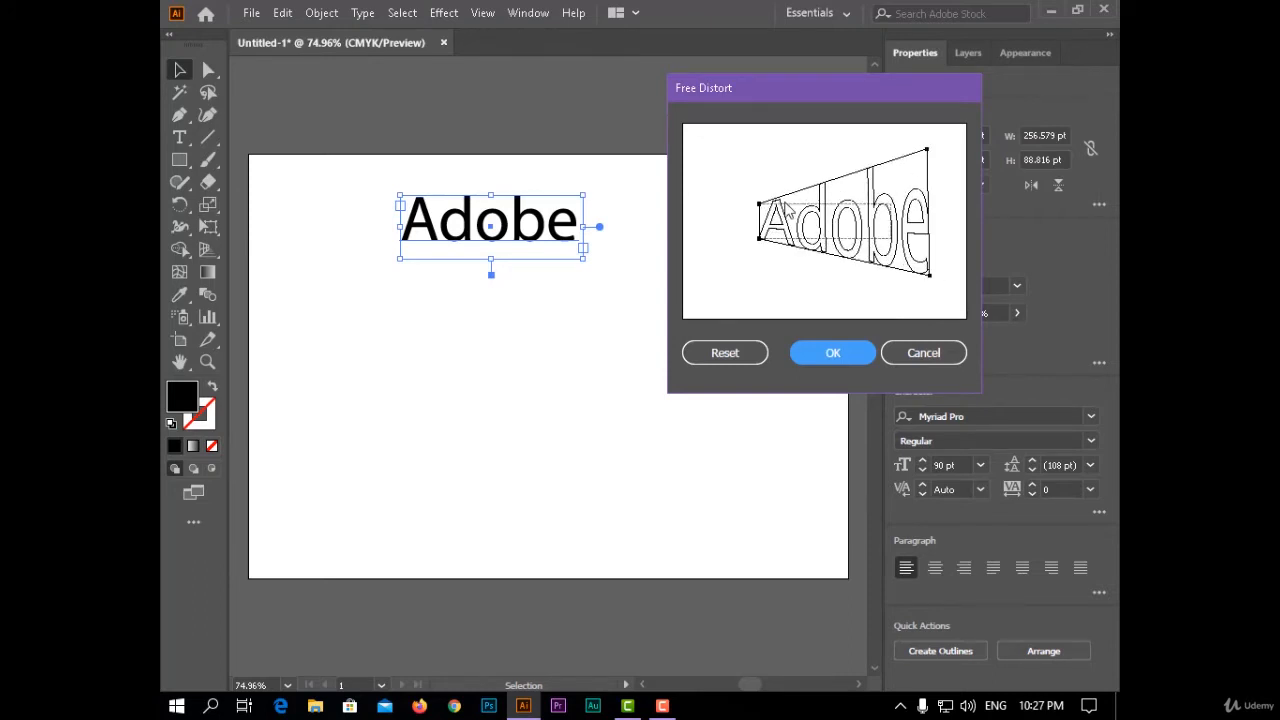
drag(759, 239, 728, 296)
click(805, 357)
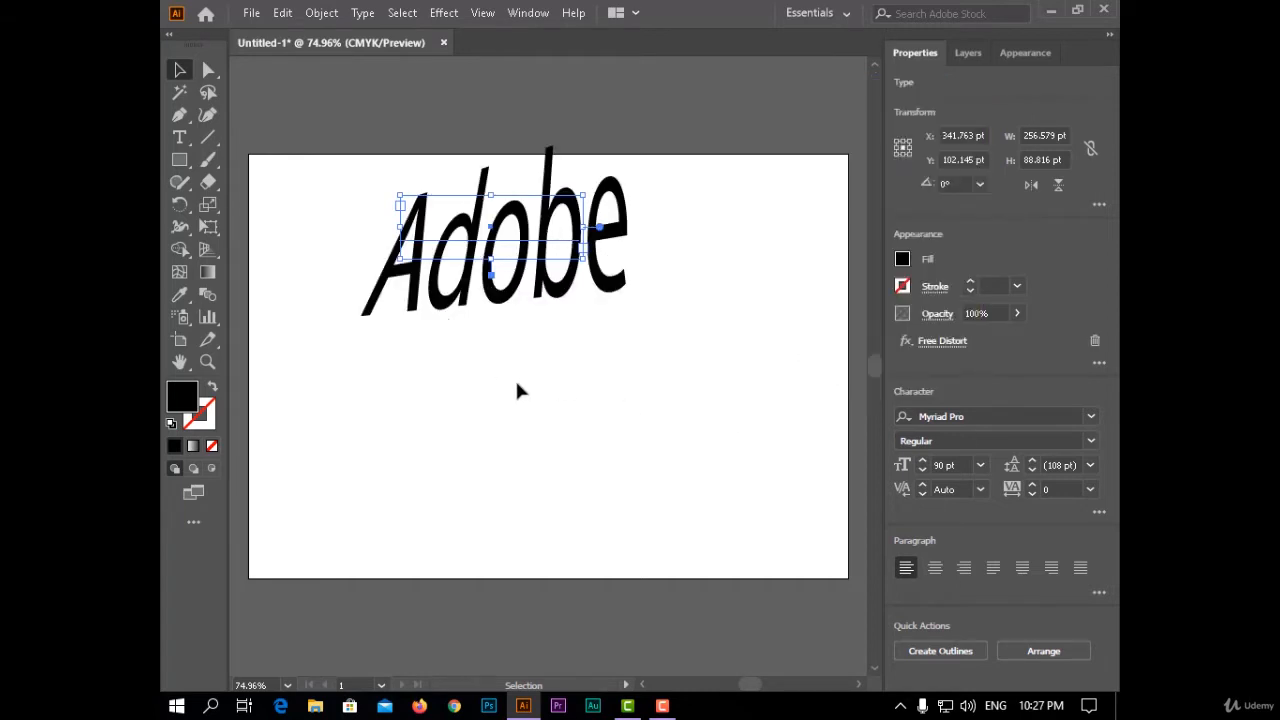
key(ctrl+z)
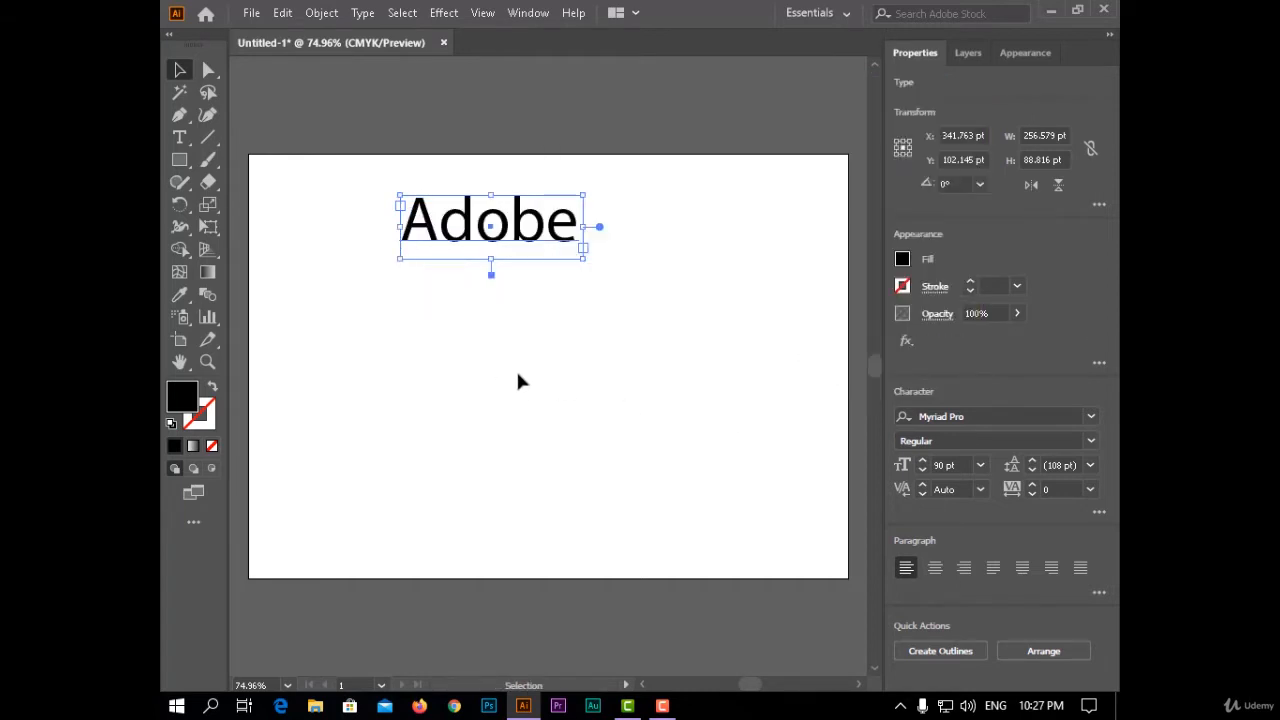
- Create a copy of the "Adobe" text reflected across the horizontal axis
drag(181, 214, 306, 230)
double_click(181, 204)
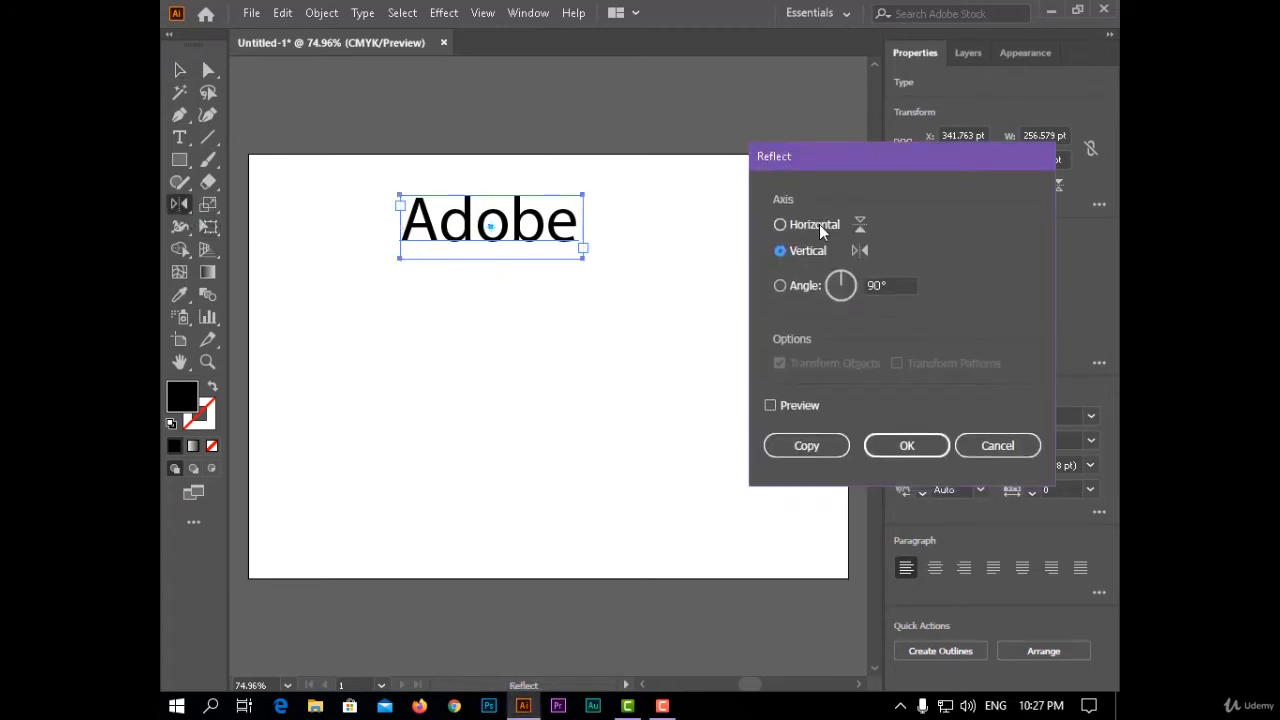
click(800, 403)
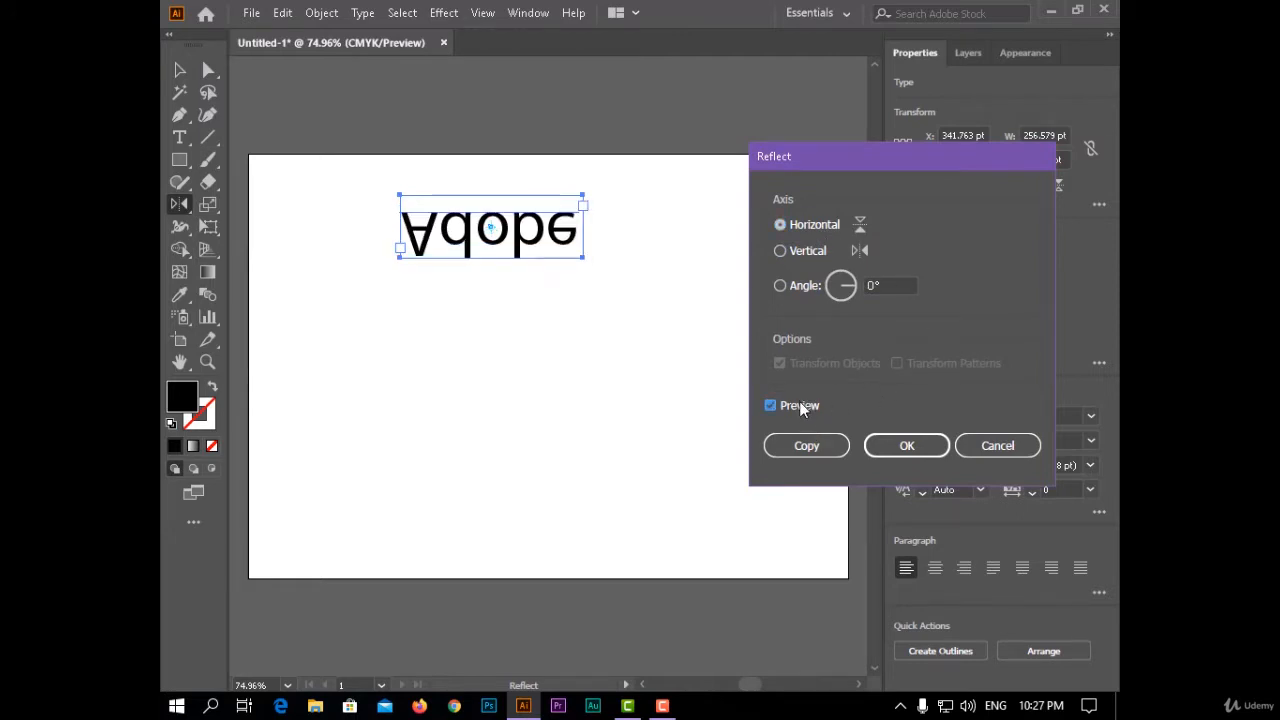
click(800, 405)
click(841, 450)
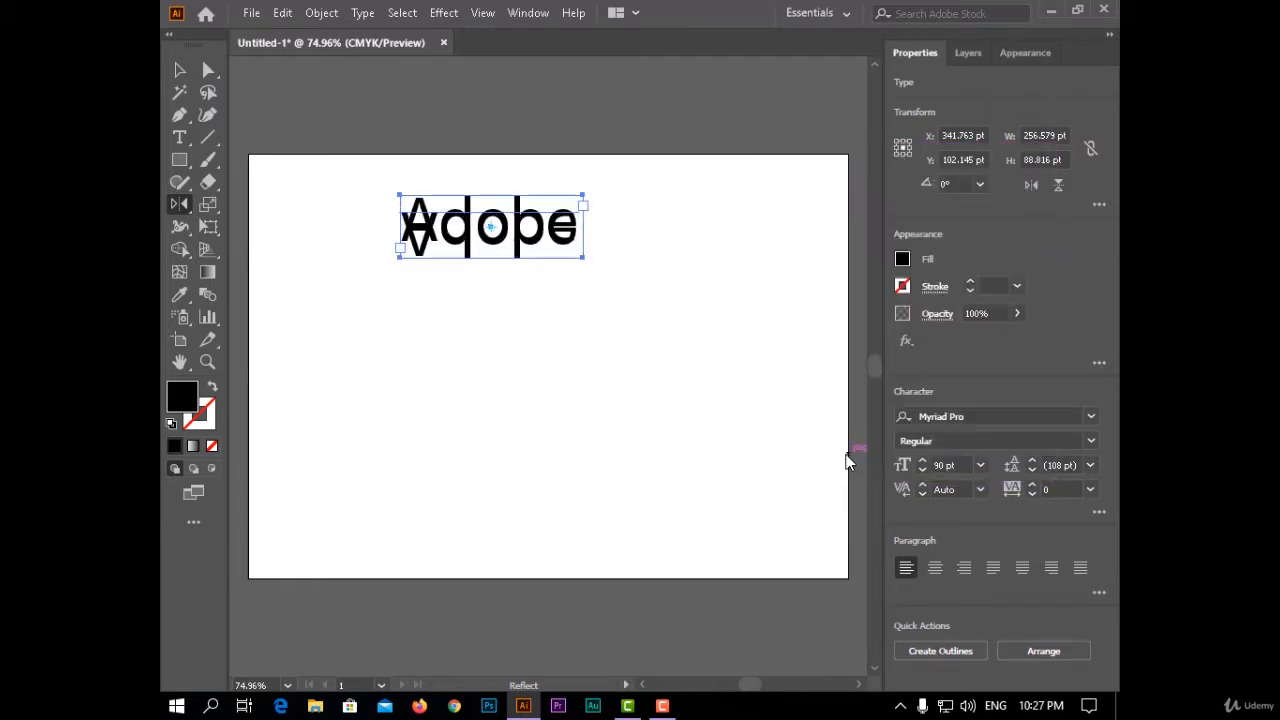
- Move the reflected copy straight down about 35 pt, beneath the original word
key(Down)
key(Down)
key(Down)
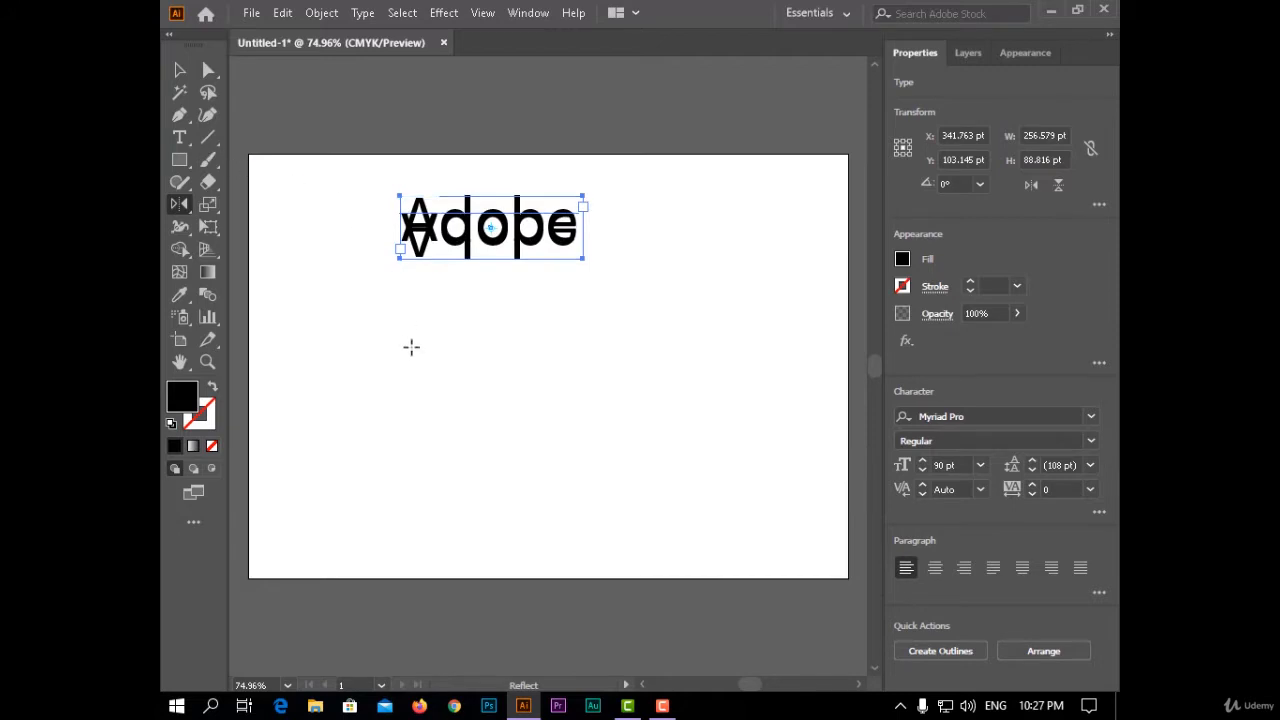
key(Down)
key(Down)
key(Down)
key(Down)
key(Down)
key(Down)
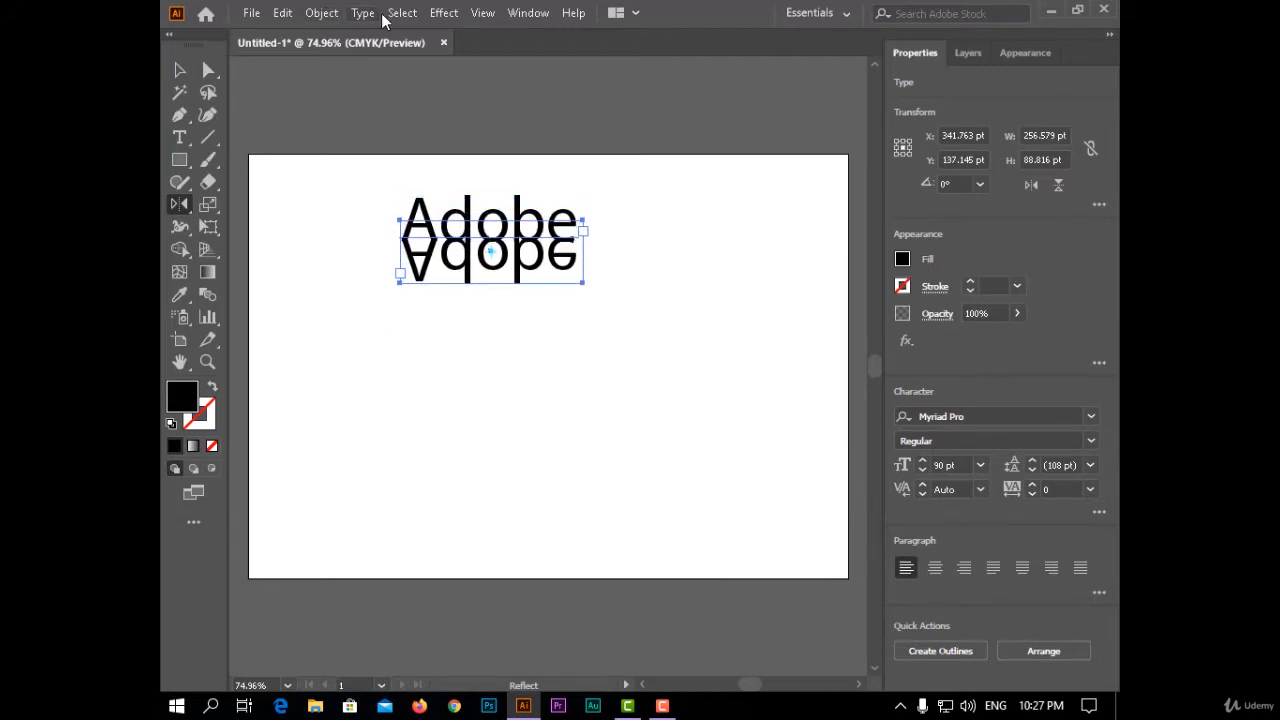
- Apply Free Distort to the reflected copy, spreading its two lower corners outward horizontally
click(443, 13)
mouse_move(482, 14)
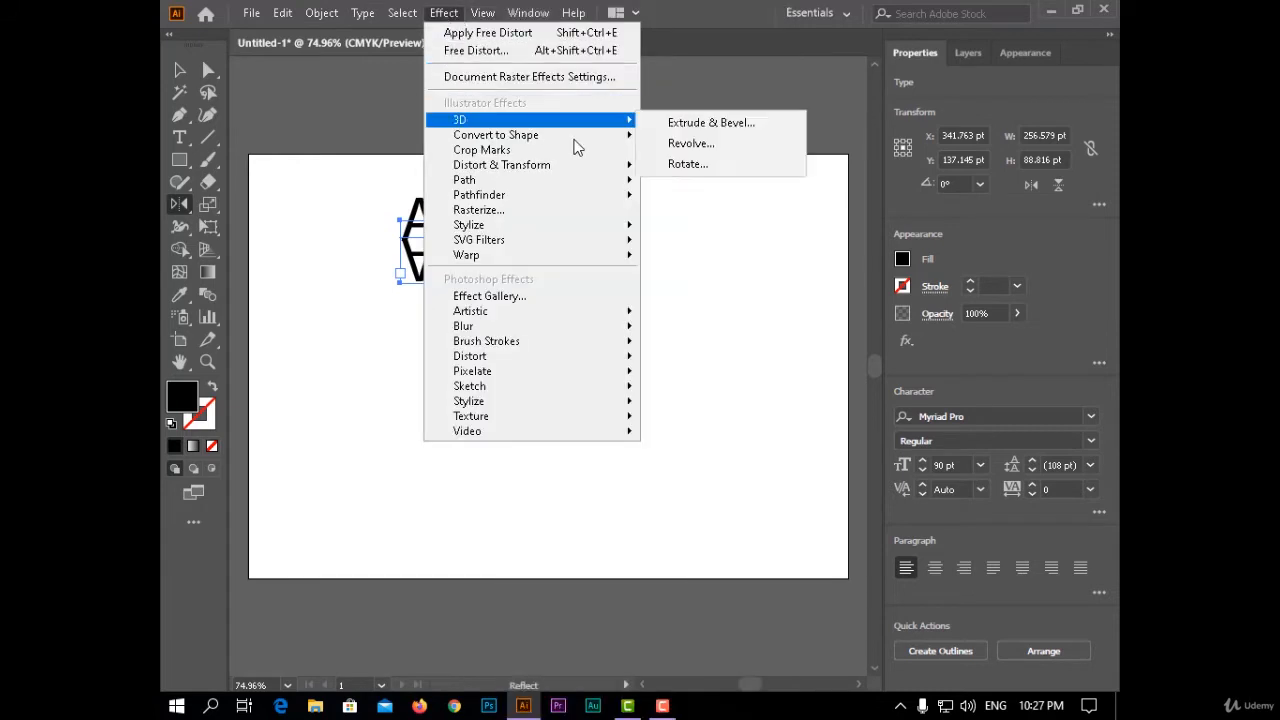
mouse_move(600, 166)
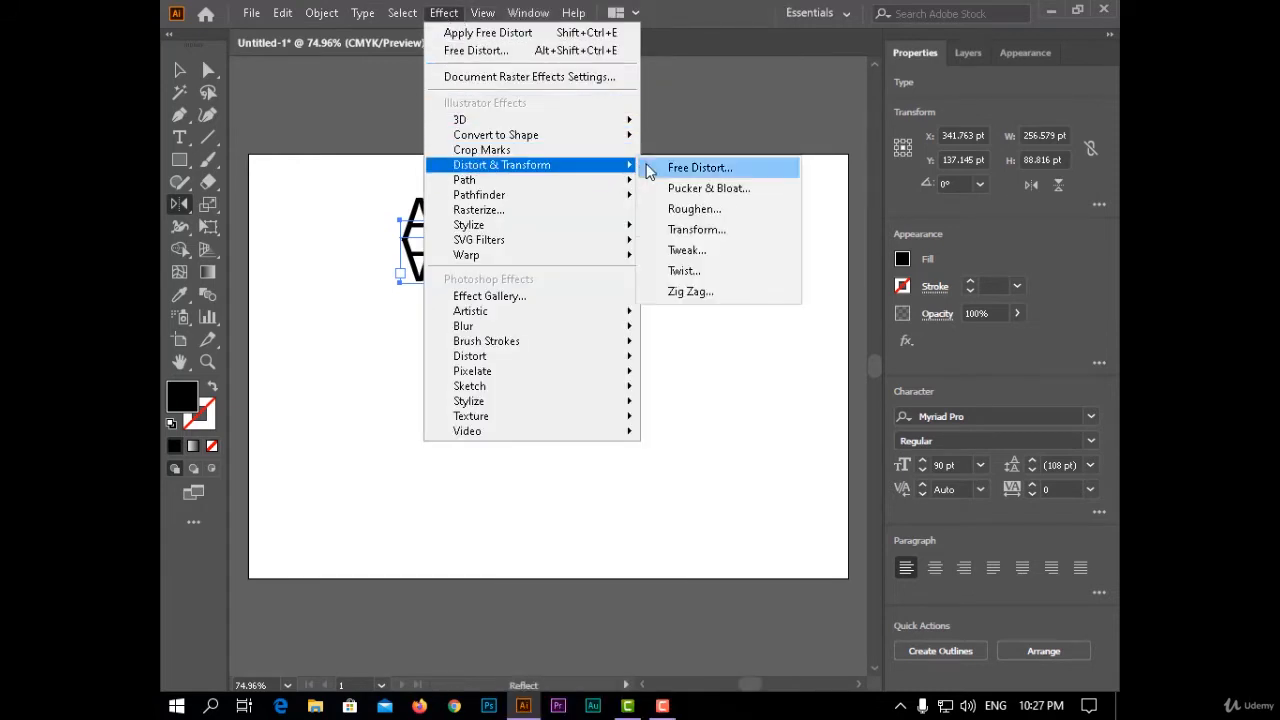
click(700, 168)
drag(761, 239, 719, 239)
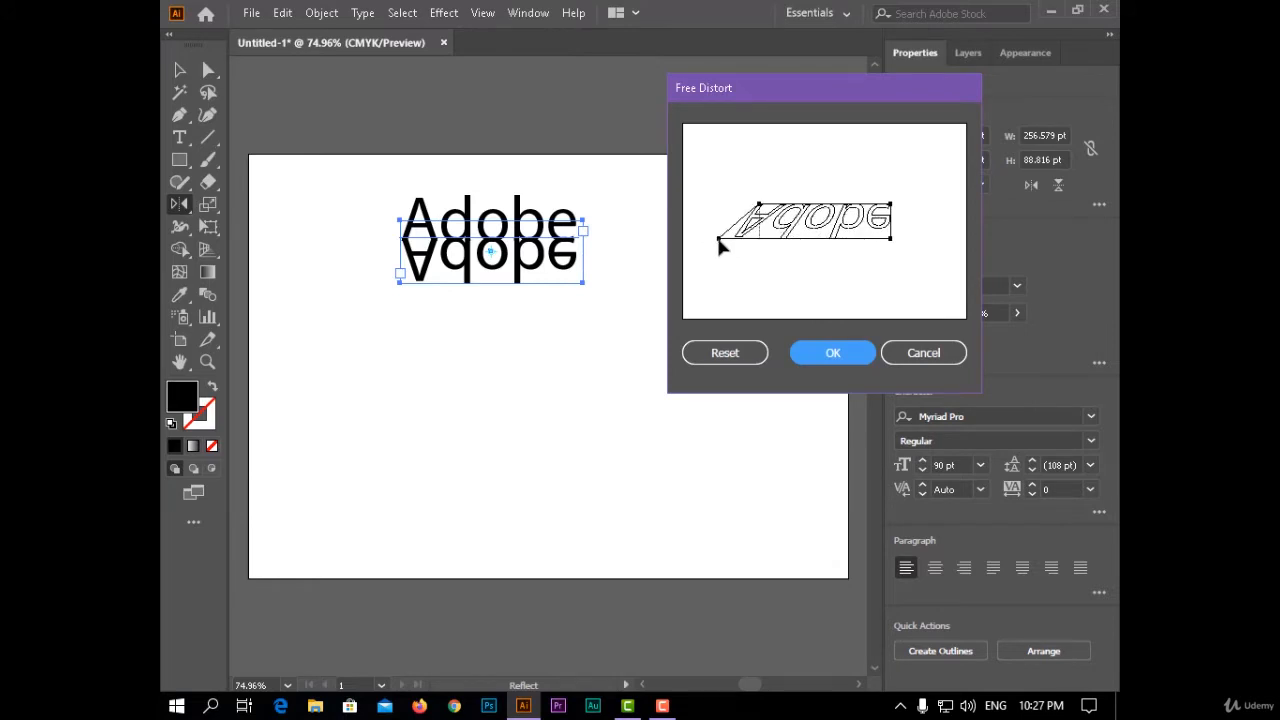
drag(892, 241, 929, 241)
click(833, 352)
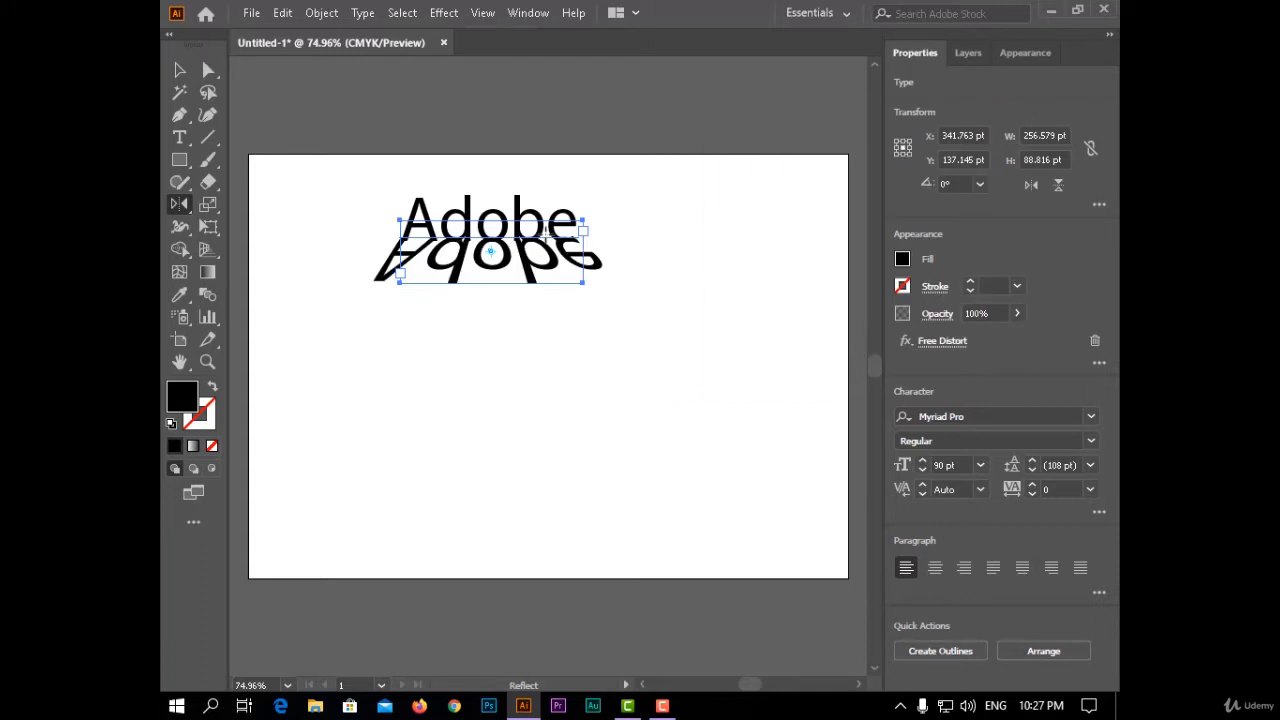
- Lower the reflected copy's opacity to 22% and deselect it
click(1017, 313)
drag(992, 333, 960, 337)
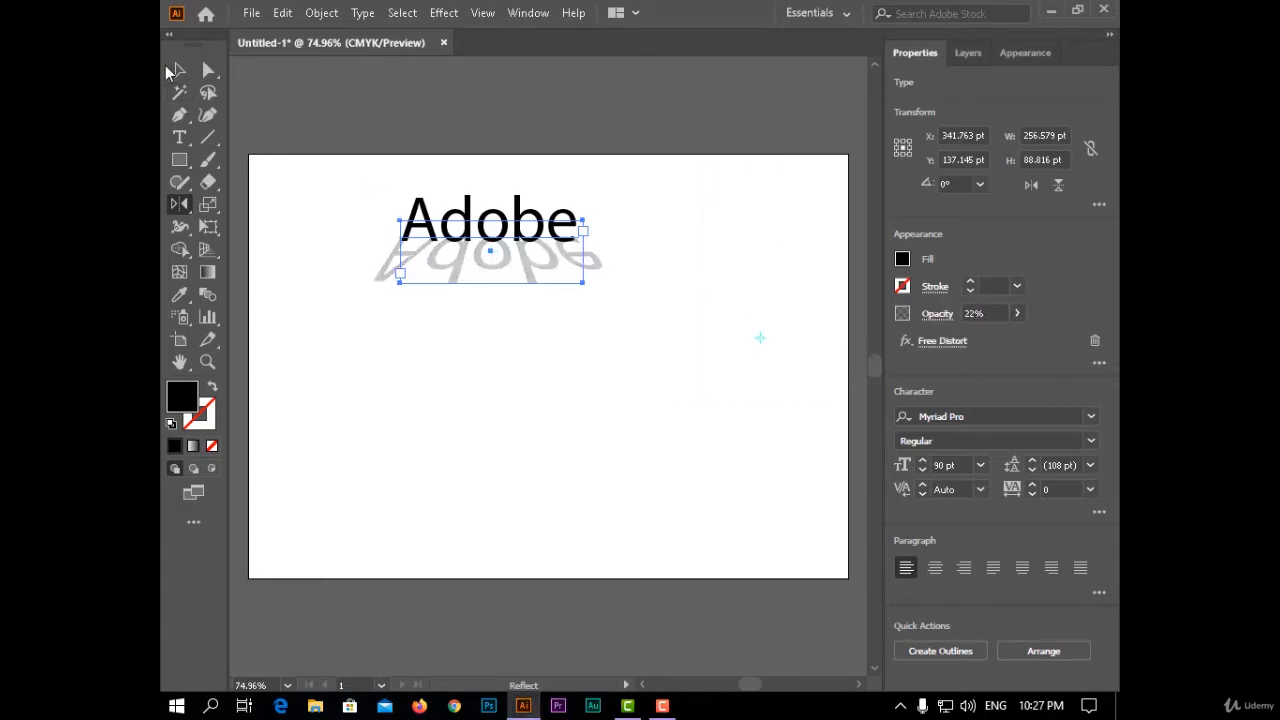
key(v)
click(489, 401)
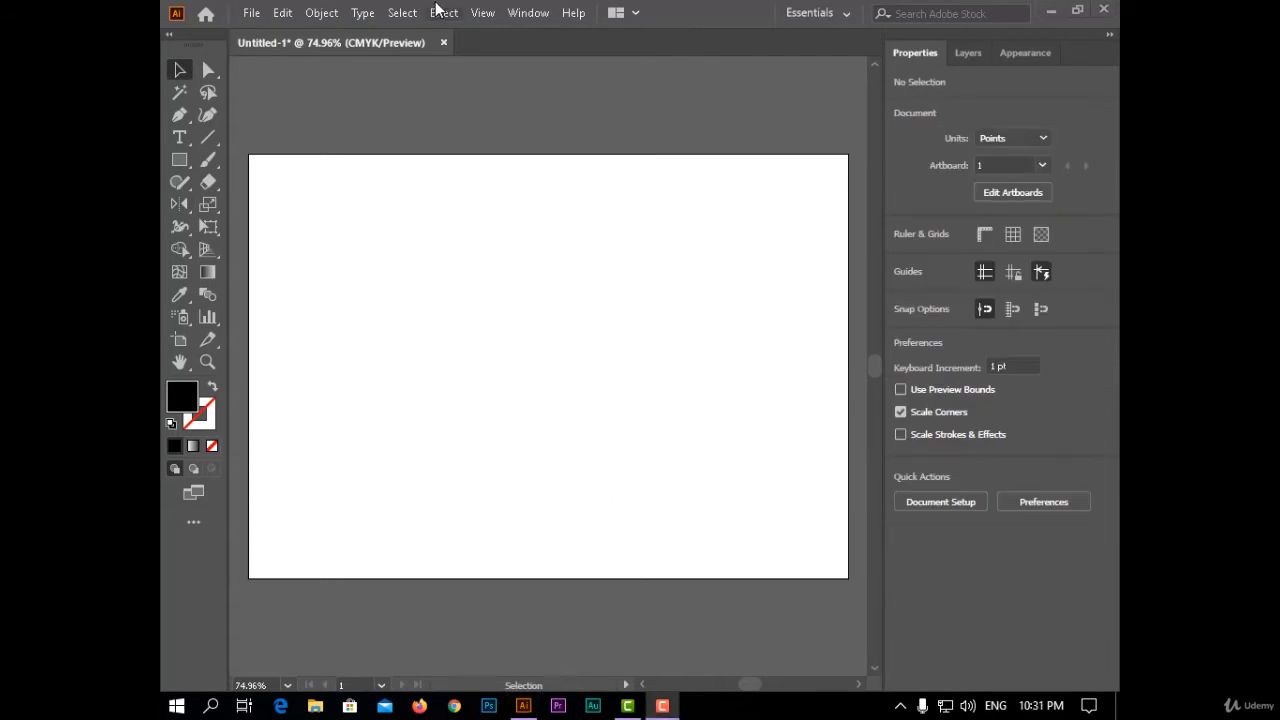
click(483, 13)
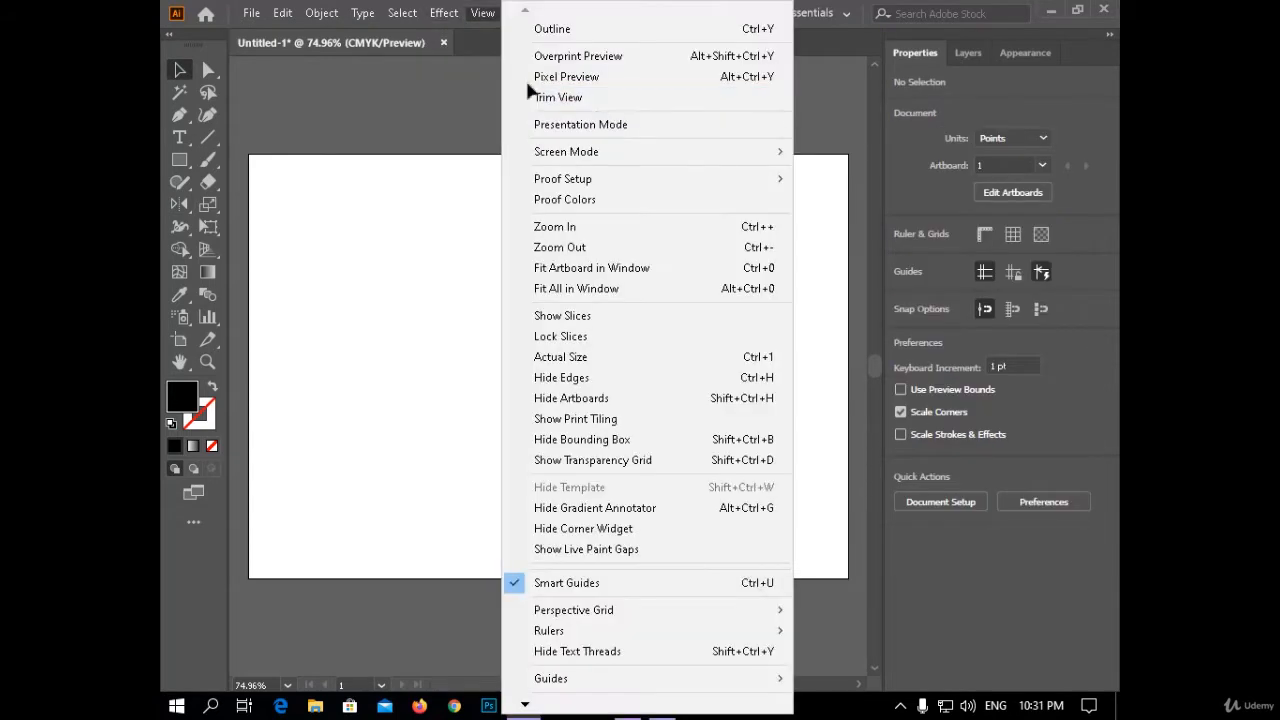
mouse_move(444, 13)
mouse_move(608, 165)
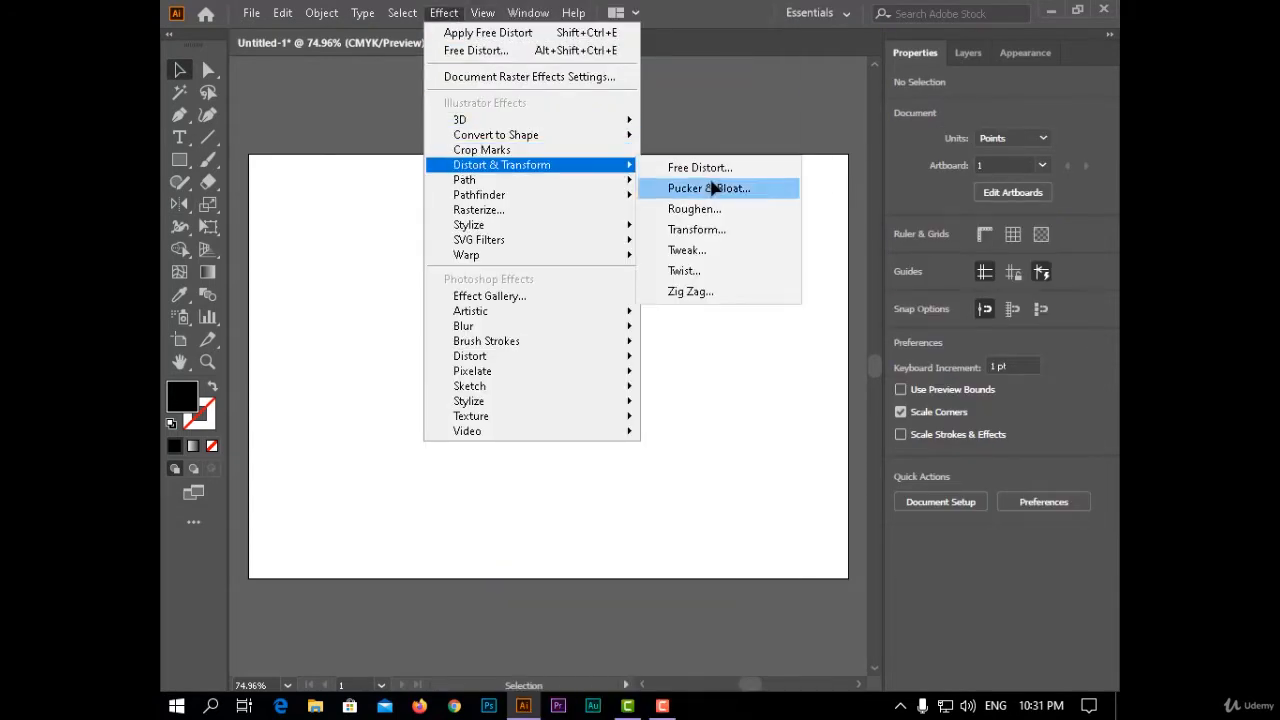
- Add area text reading "Adobe" on the empty artboard and shrink its frame to about 267 by 88 pt
click(180, 137)
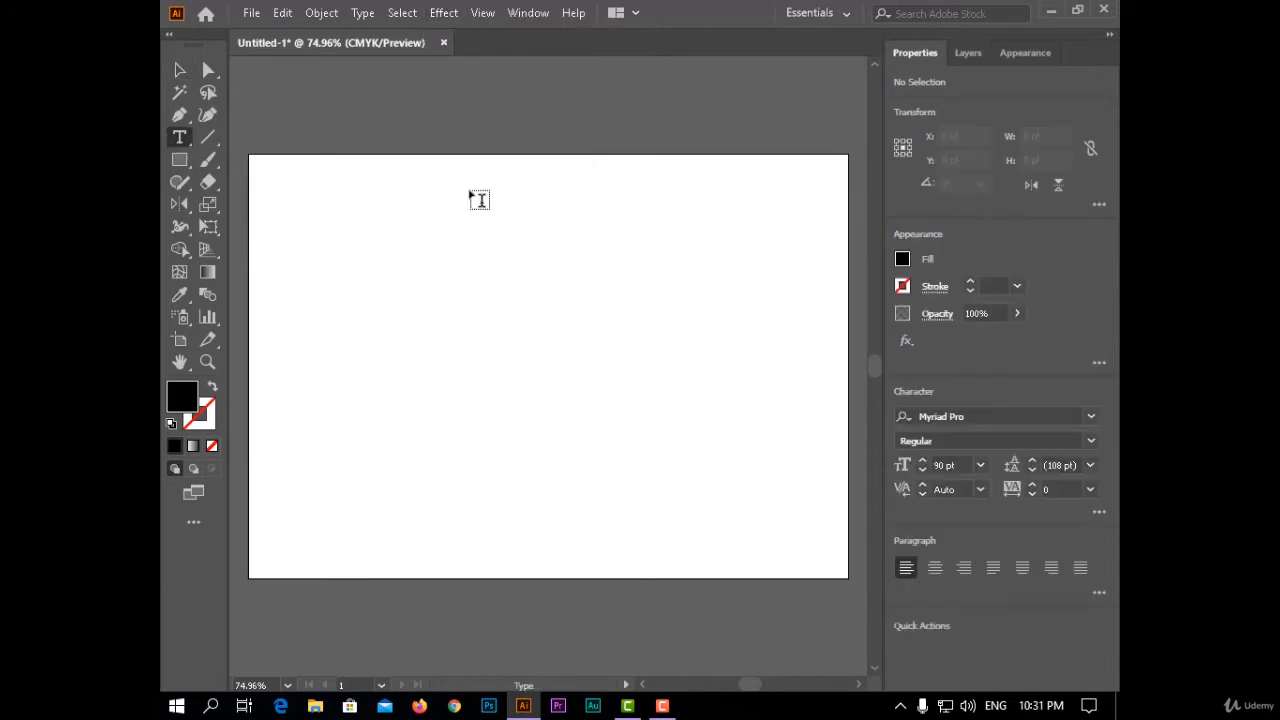
drag(358, 183, 721, 325)
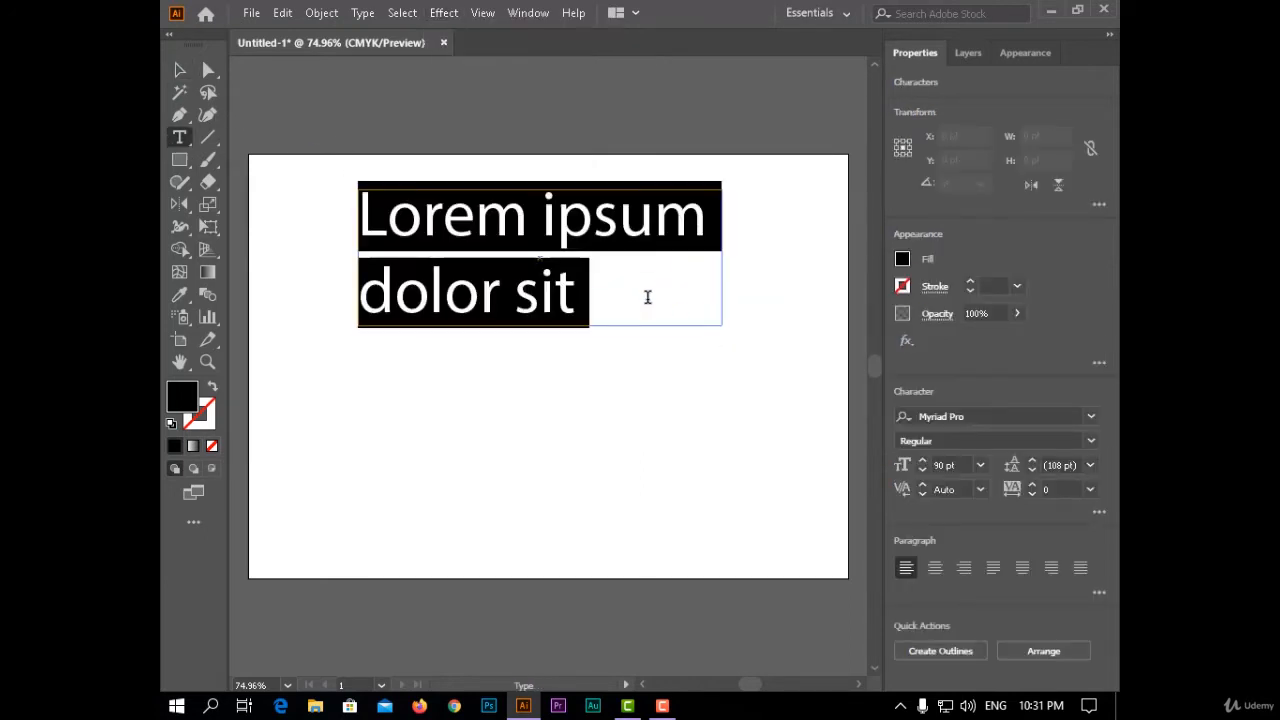
click(180, 70)
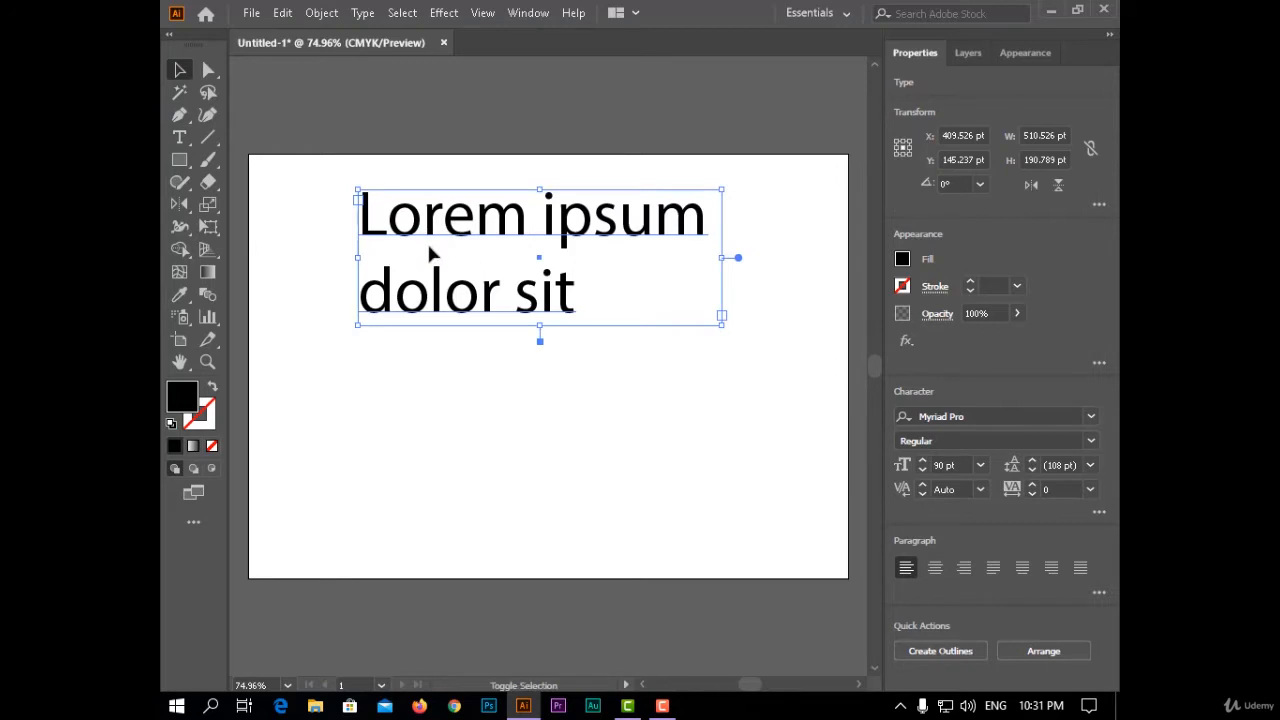
key(t)
click(500, 290)
drag(594, 289, 346, 193)
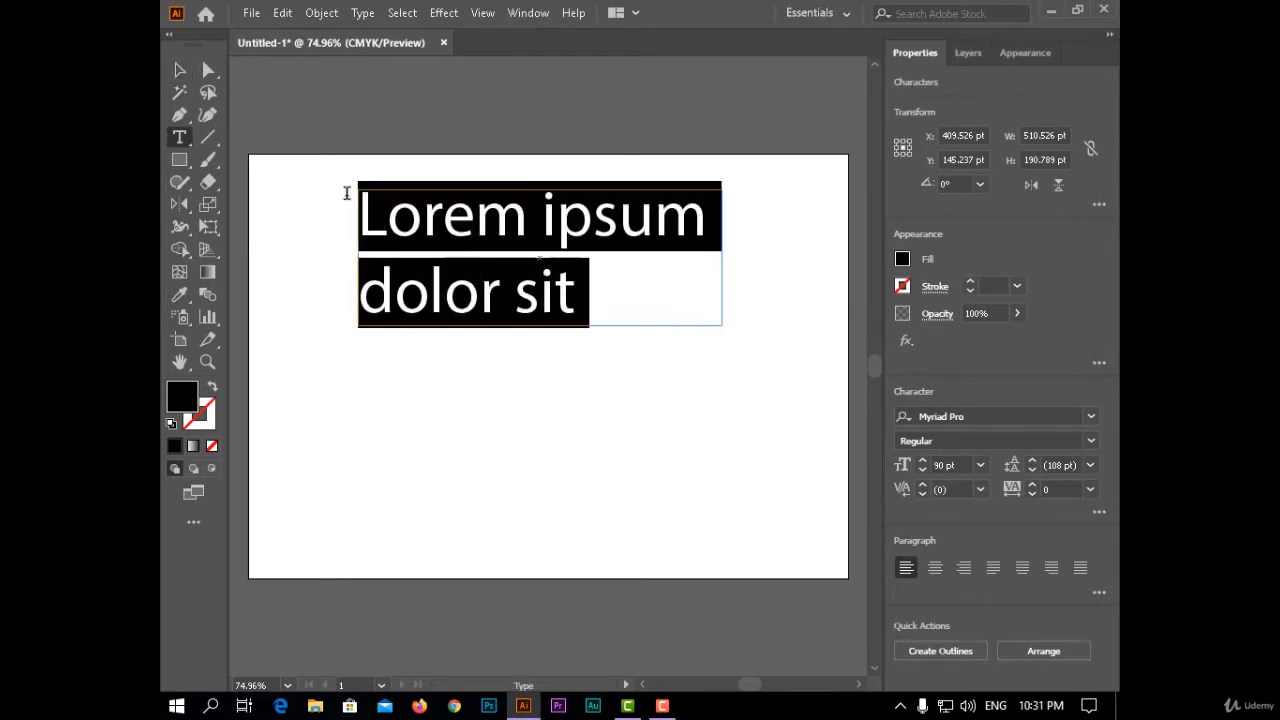
text(A)
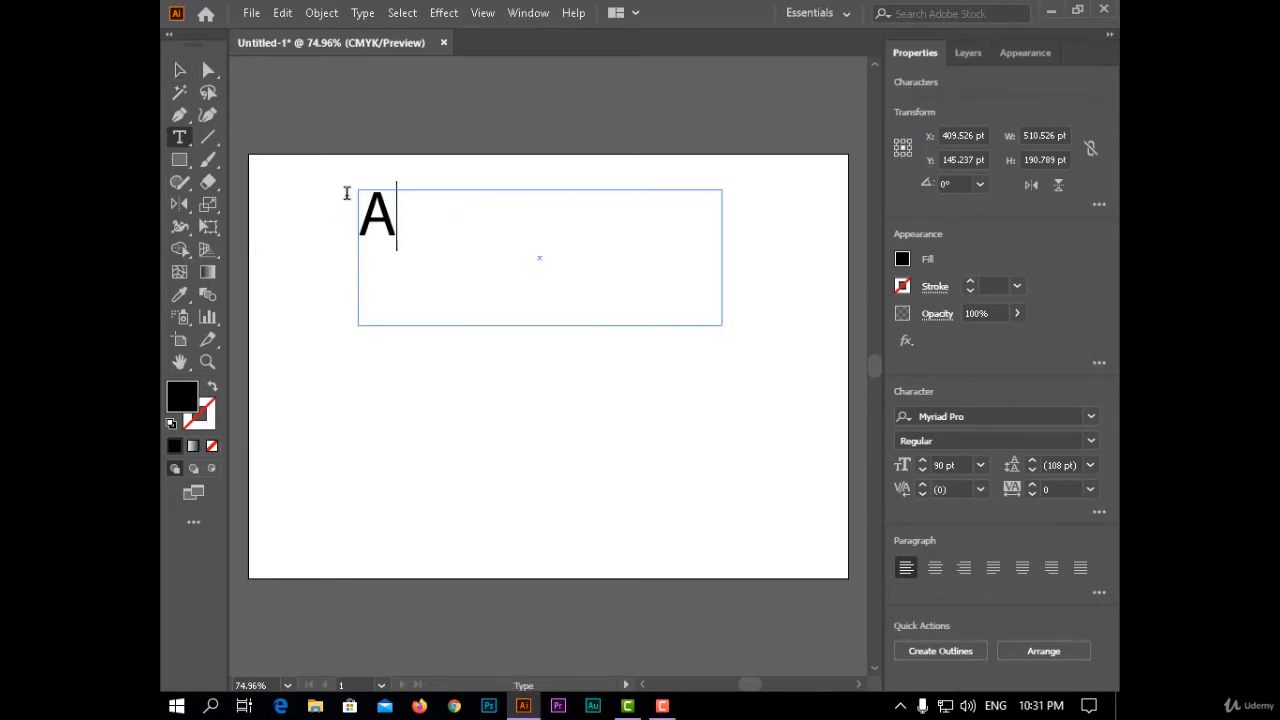
text(dobe)
click(179, 67)
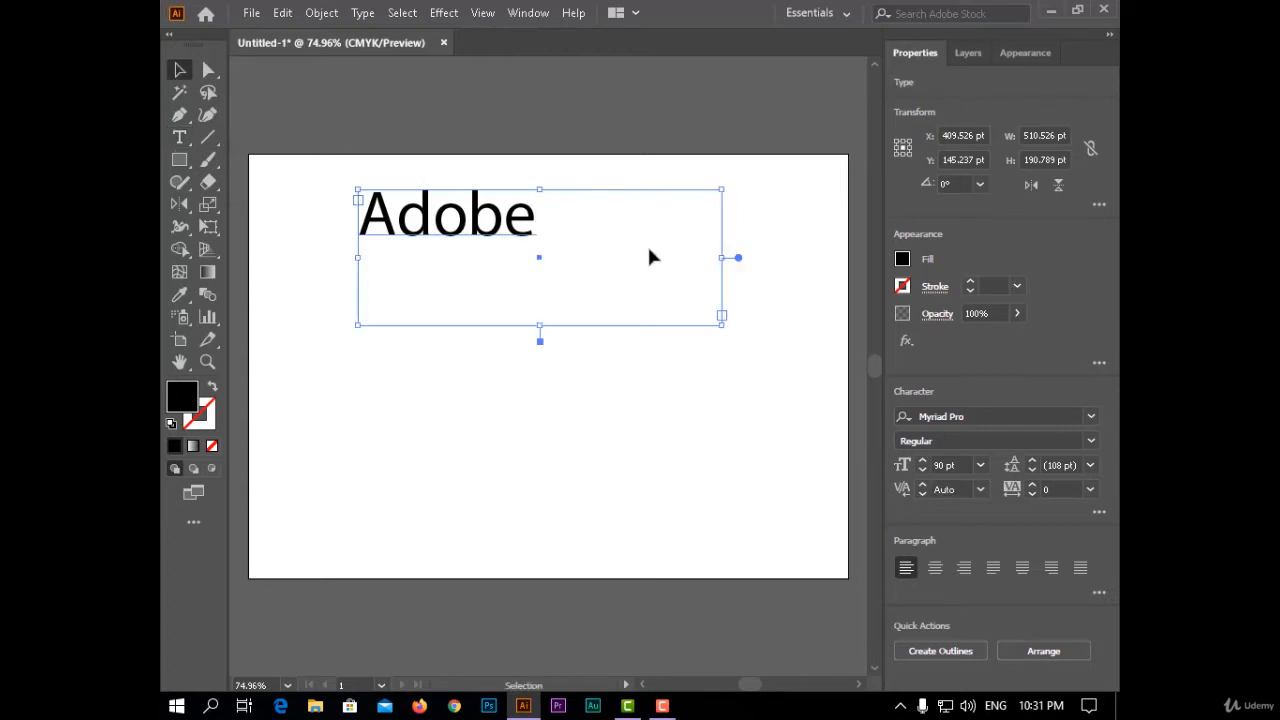
drag(722, 322, 554, 252)
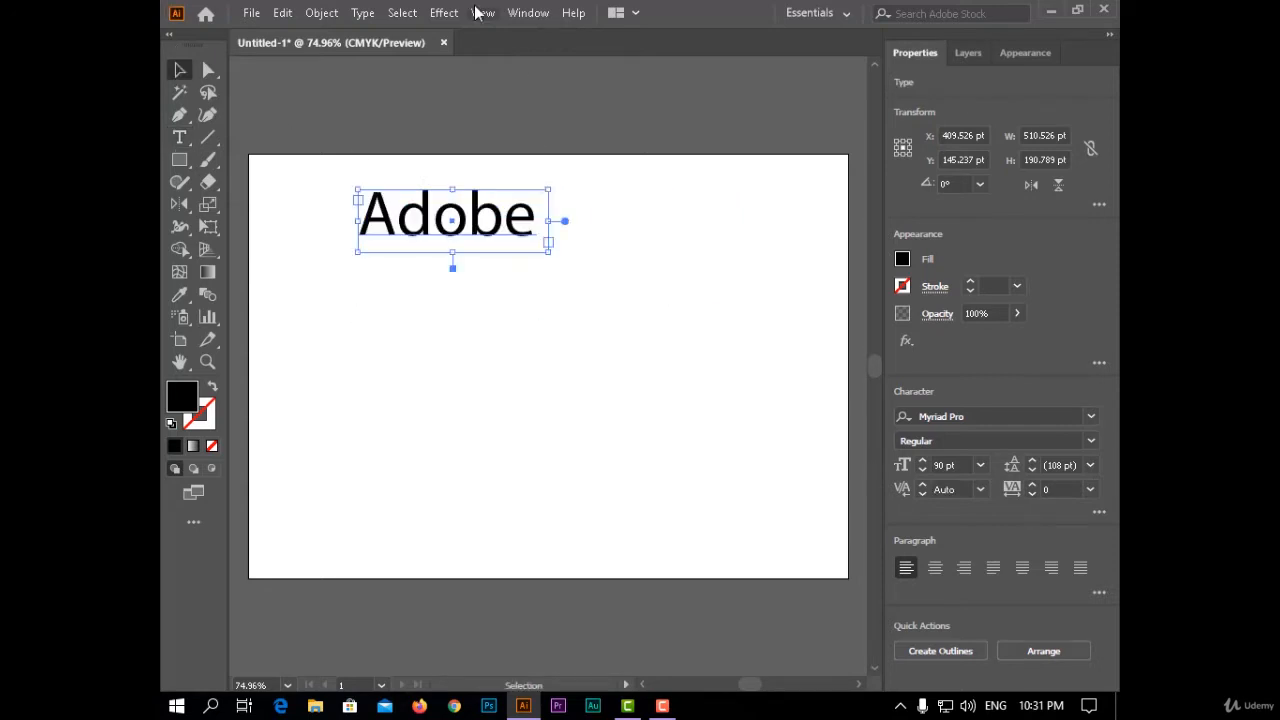
- Try a Pucker & Bloat effect with 34% bloat on the Adobe text in preview, and discard it
click(447, 13)
mouse_move(520, 164)
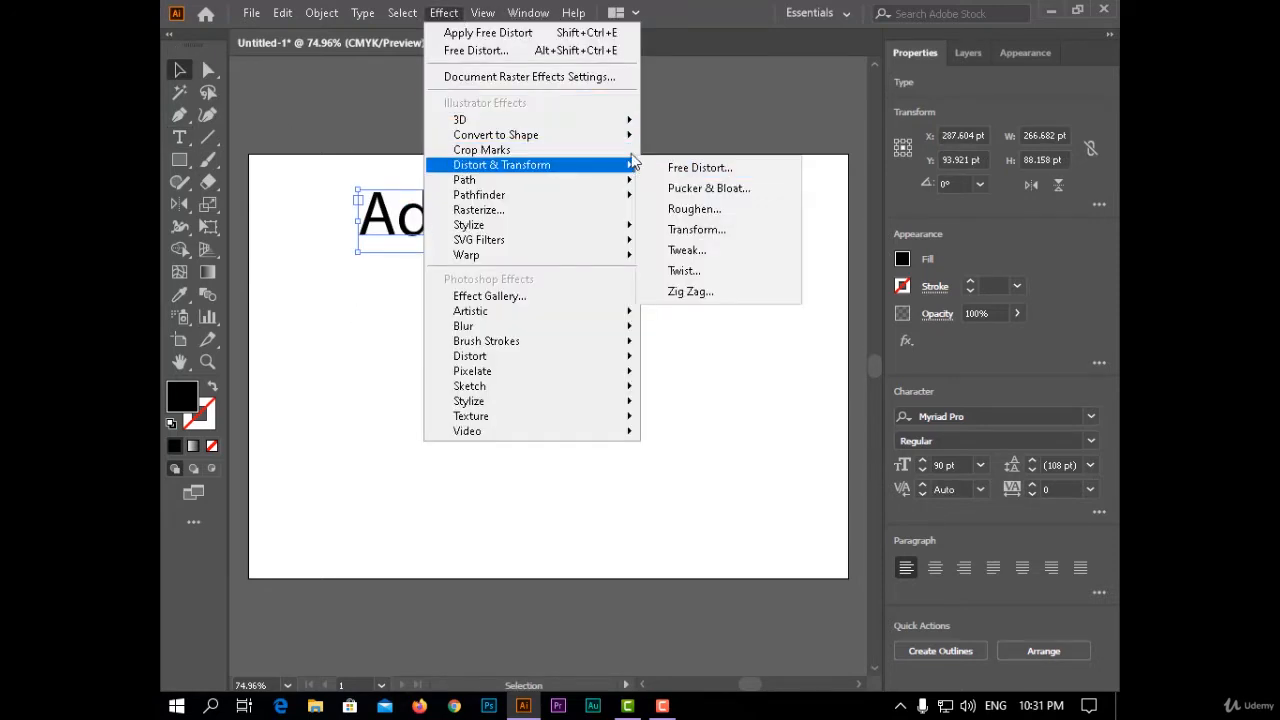
click(698, 187)
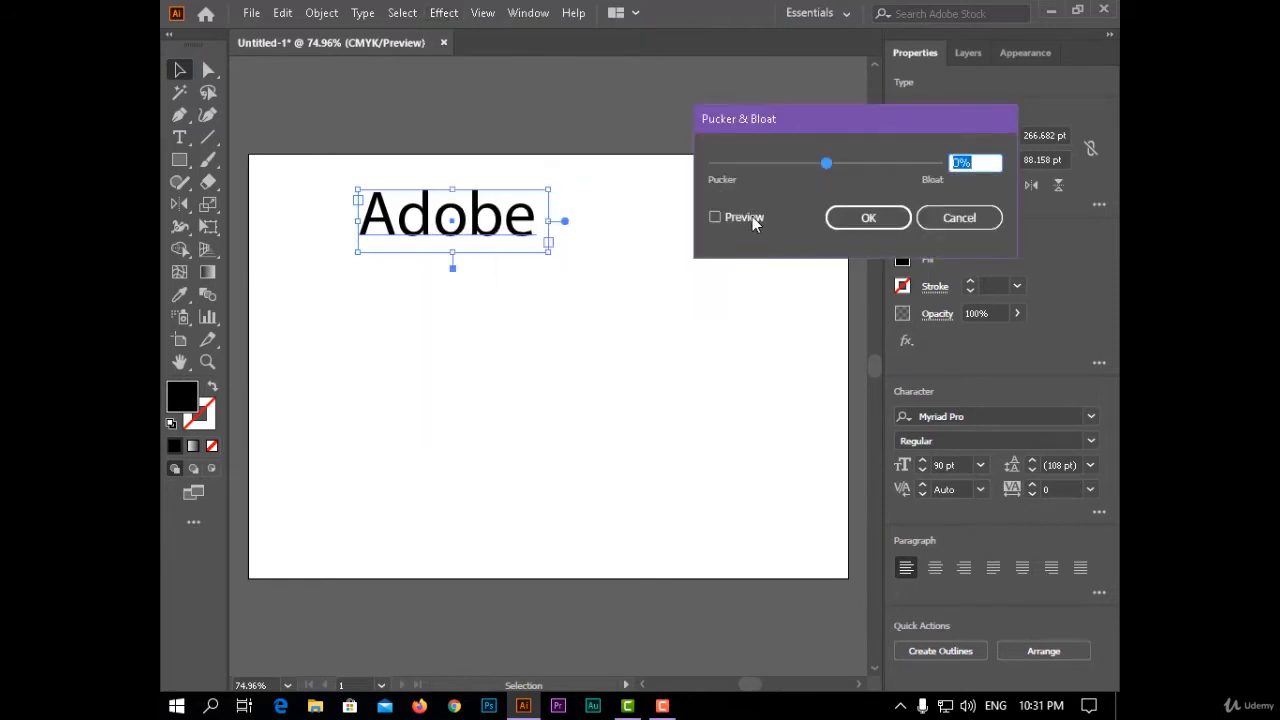
click(750, 216)
drag(834, 129, 837, 190)
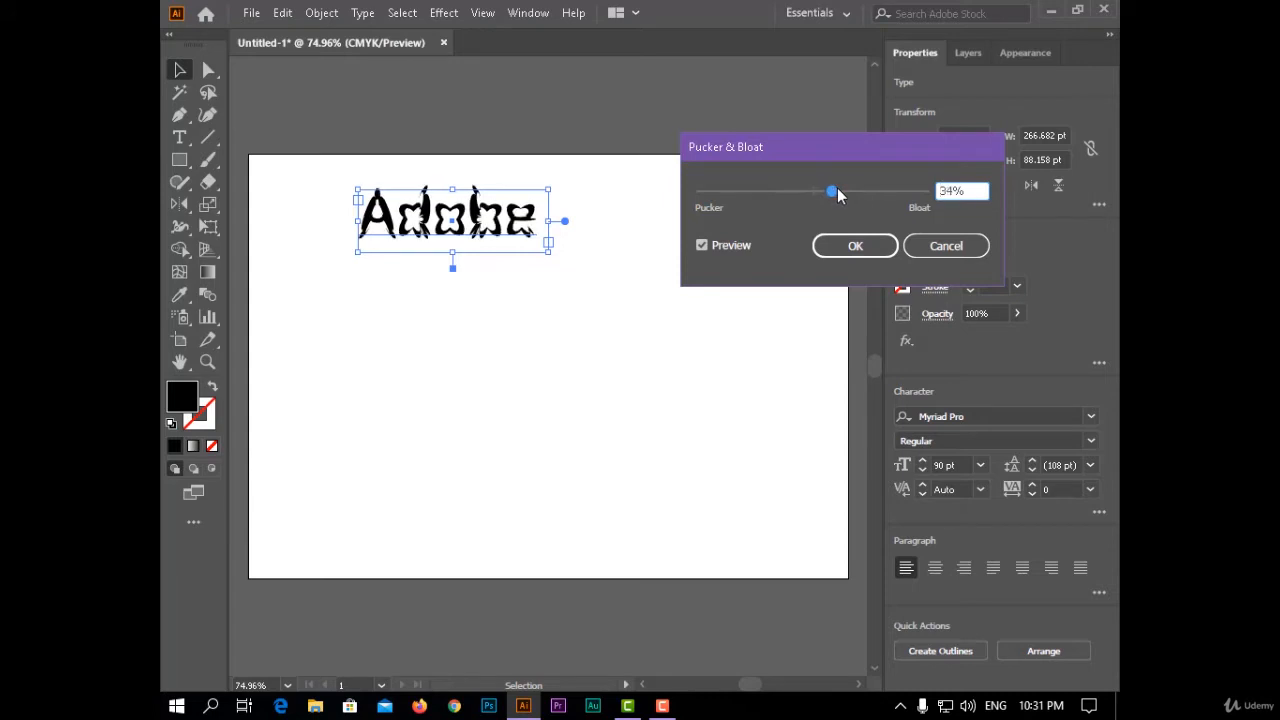
click(944, 250)
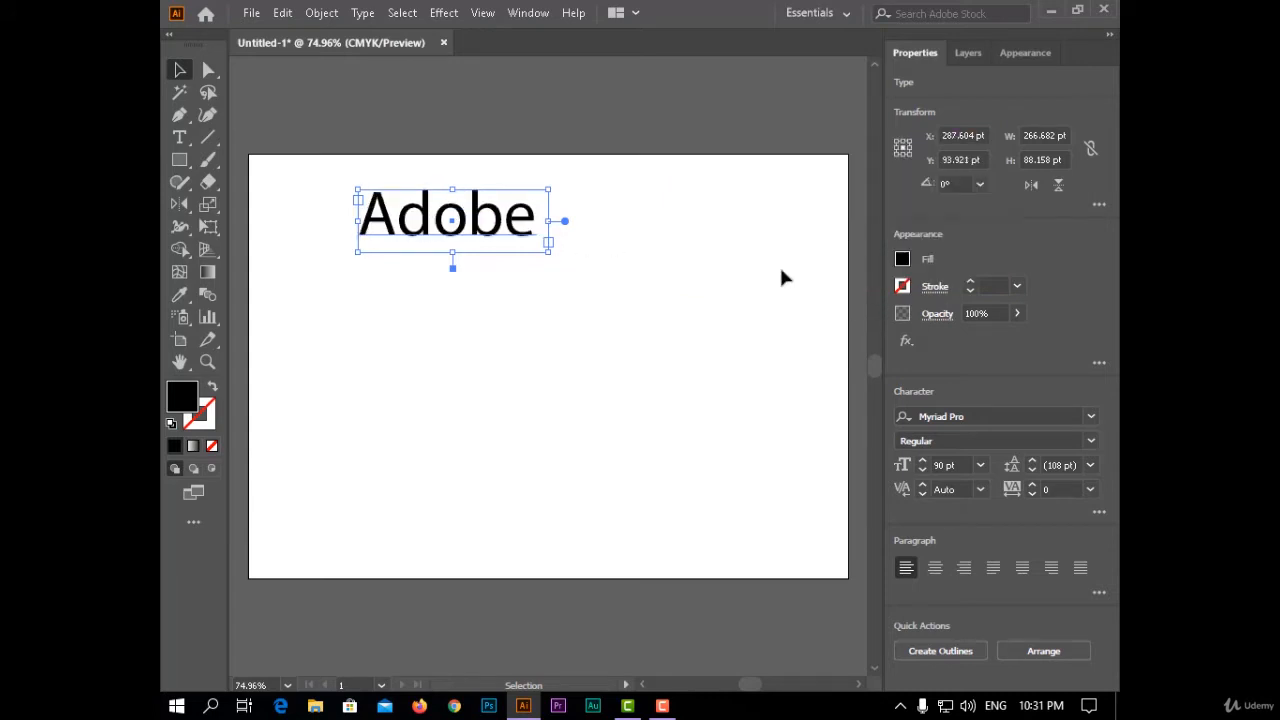
- Draw a black rectangle about 236 by 283 pt beside the text and preview 73% bloat on it without applying the effect
click(179, 160)
mouse_move(634, 252)
mouse_down()
mouse_move(694, 380)
mouse_move(794, 471)
mouse_move(803, 453)
mouse_up()
click(420, 14)
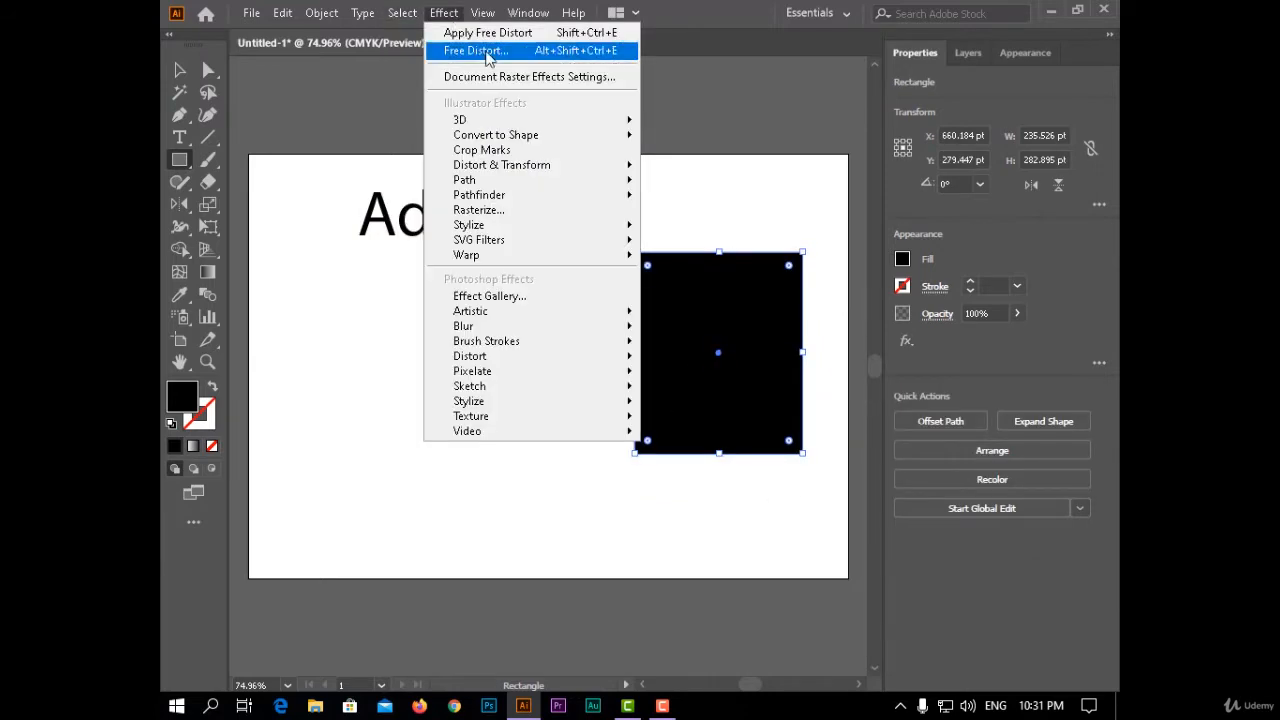
mouse_move(441, 14)
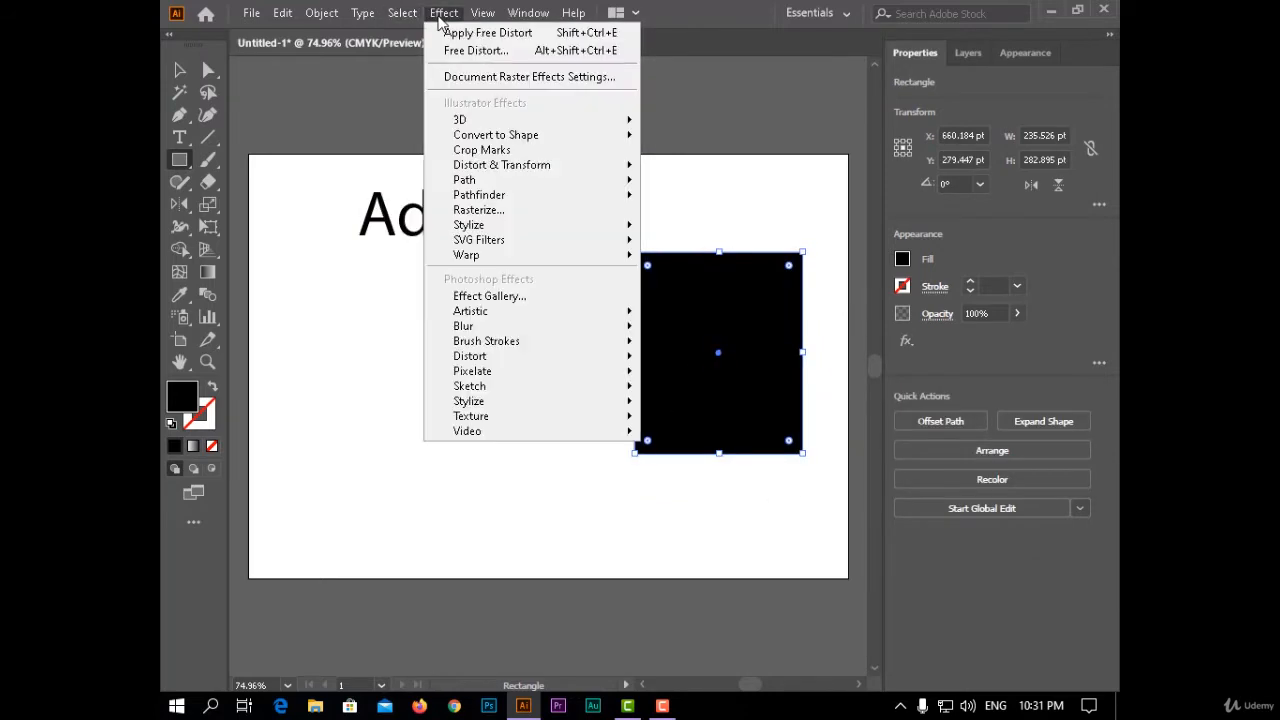
mouse_move(607, 170)
click(720, 189)
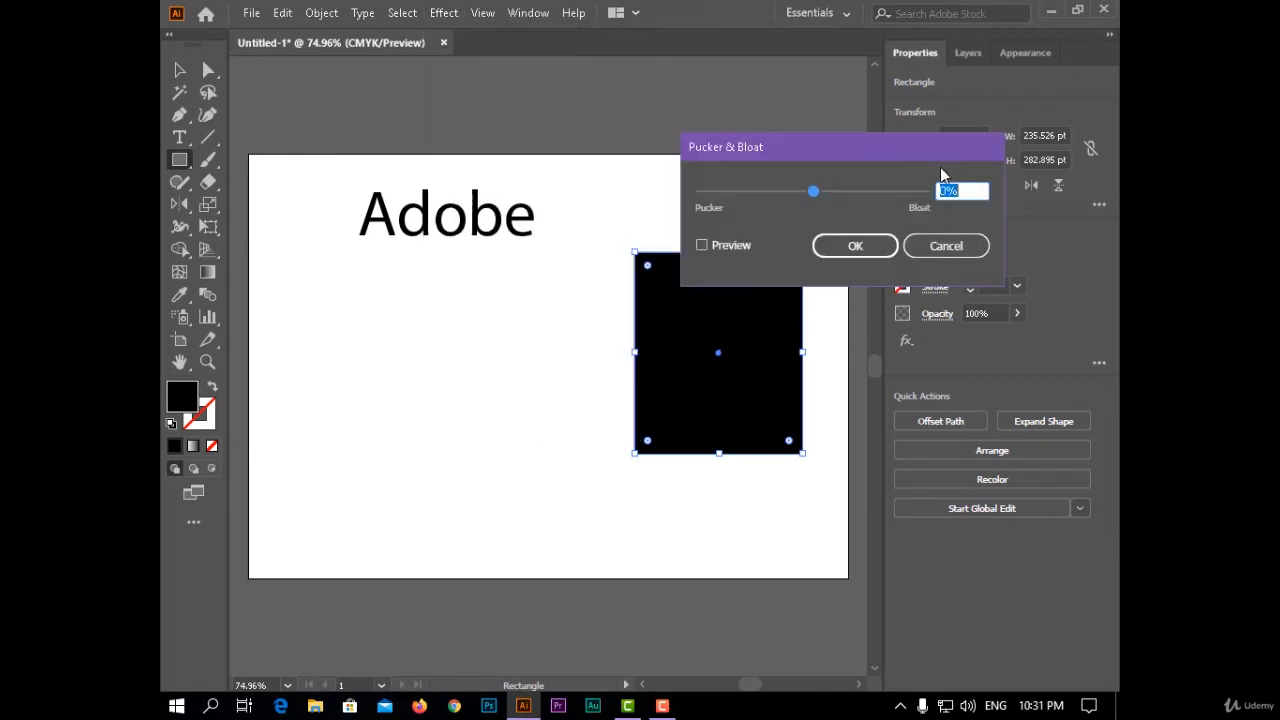
drag(908, 143, 878, 151)
click(722, 212)
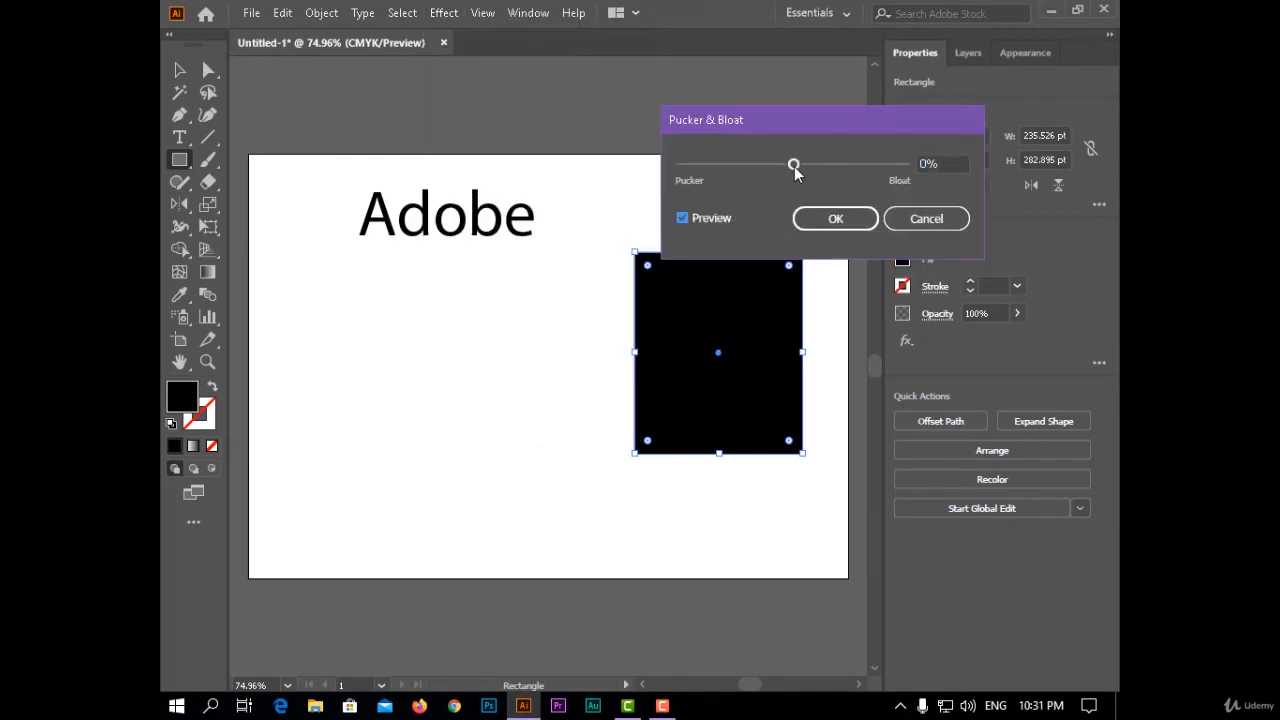
drag(793, 165, 835, 171)
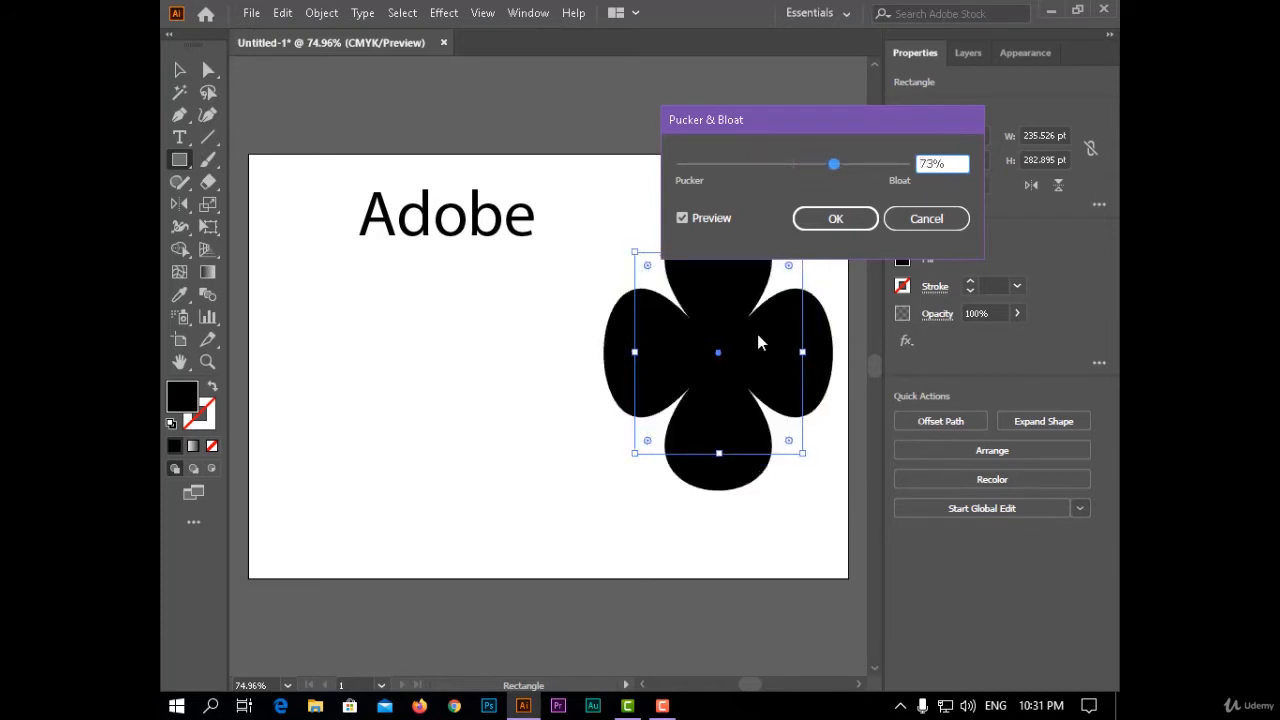
click(924, 219)
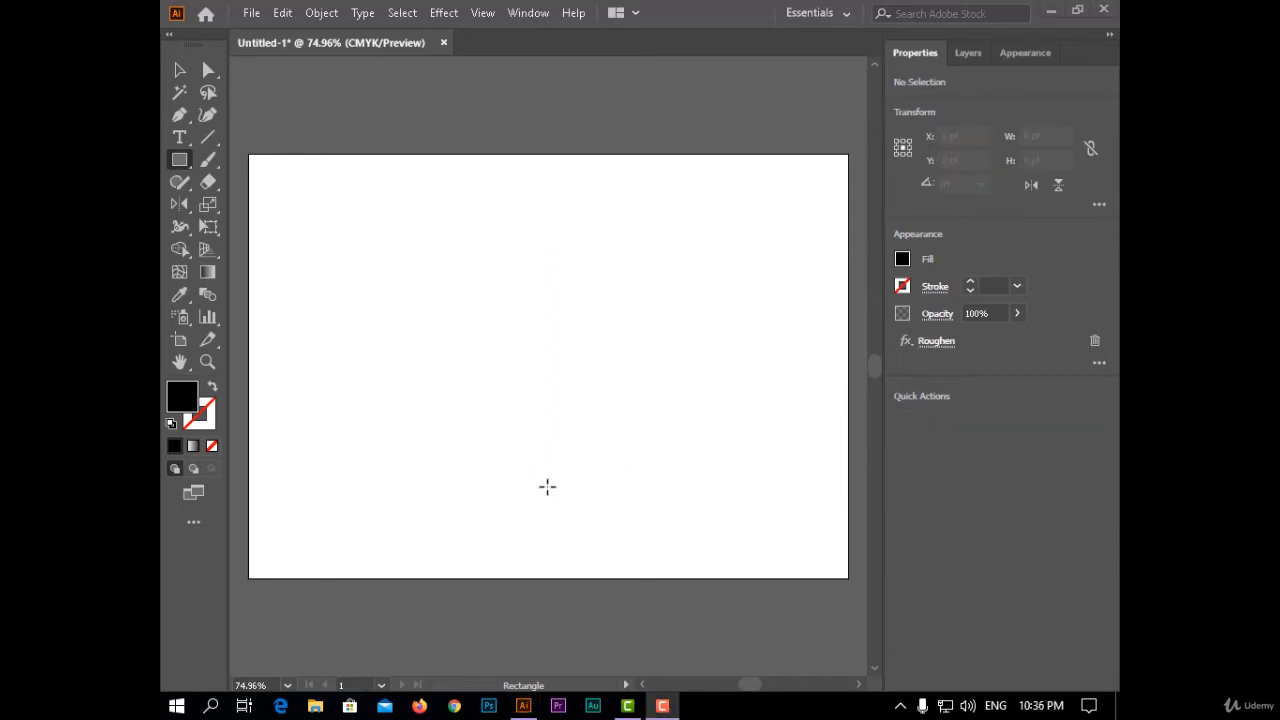
- Draw a black rectangle about 580 by 354 pt and start a previewed Roughen effect on it with 3% size
click(180, 70)
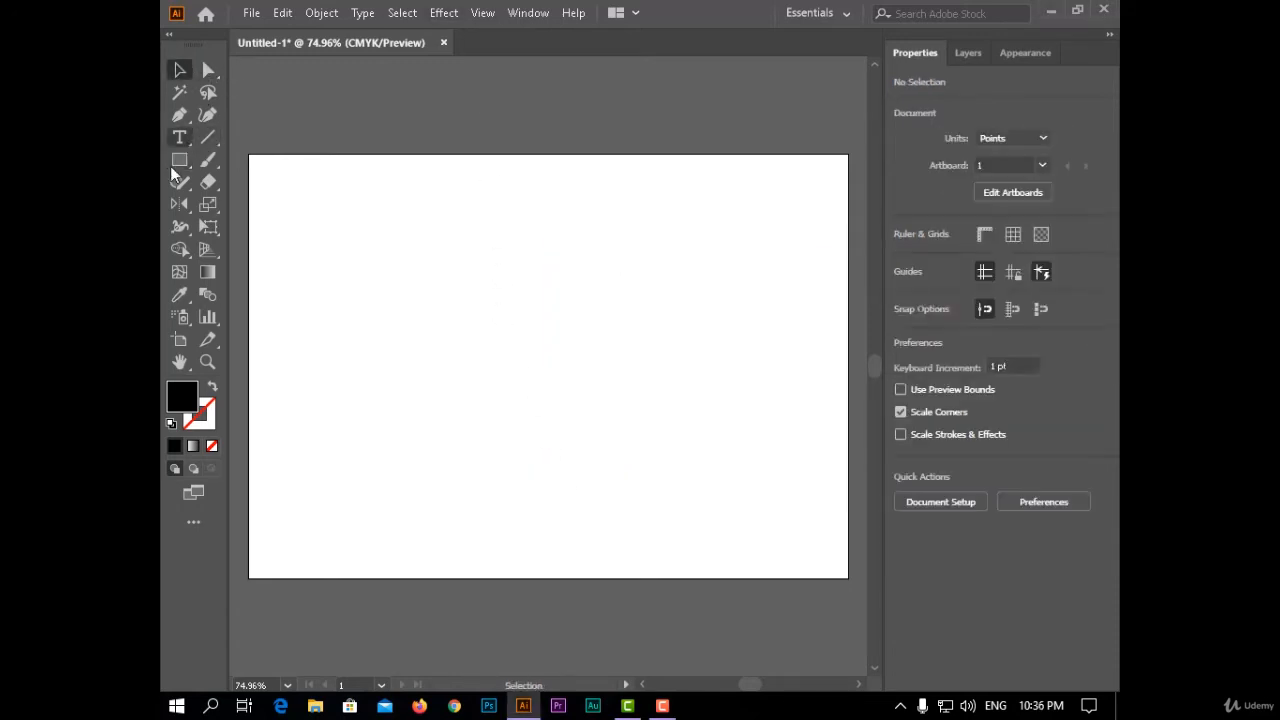
mouse_move(320, 208)
mouse_down()
mouse_move(491, 277)
mouse_move(734, 460)
mouse_up()
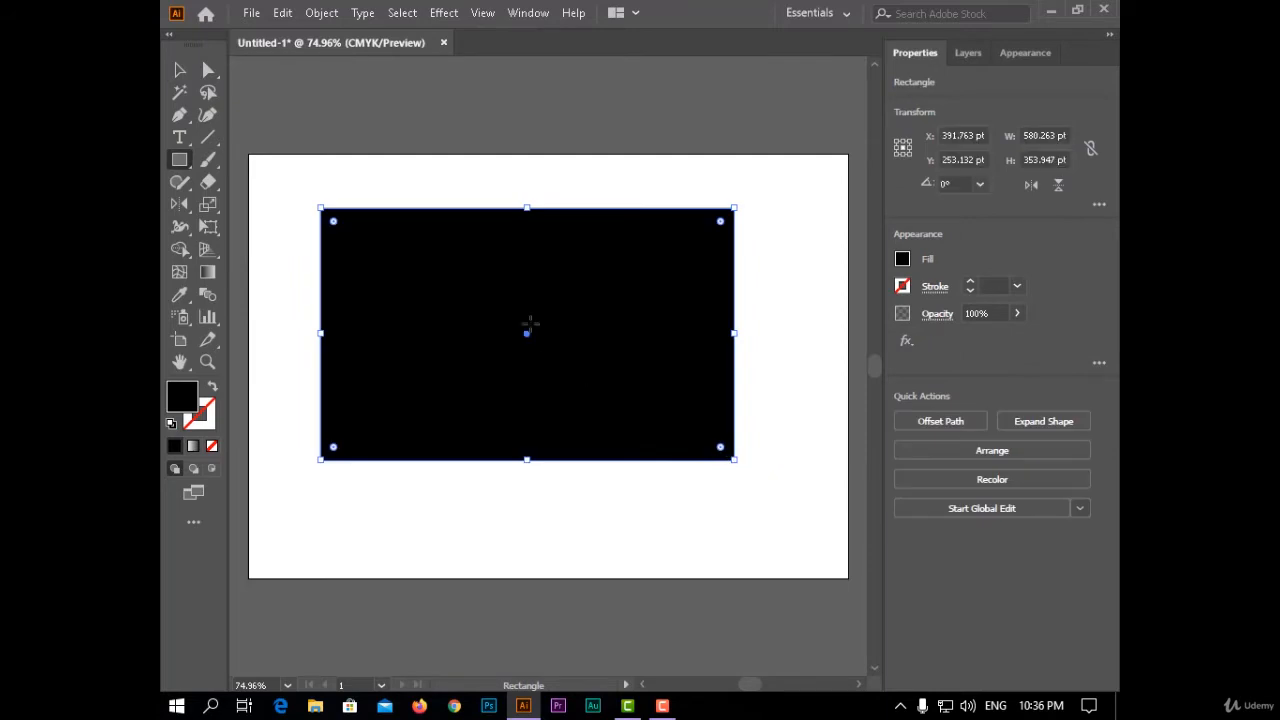
click(444, 13)
mouse_move(594, 166)
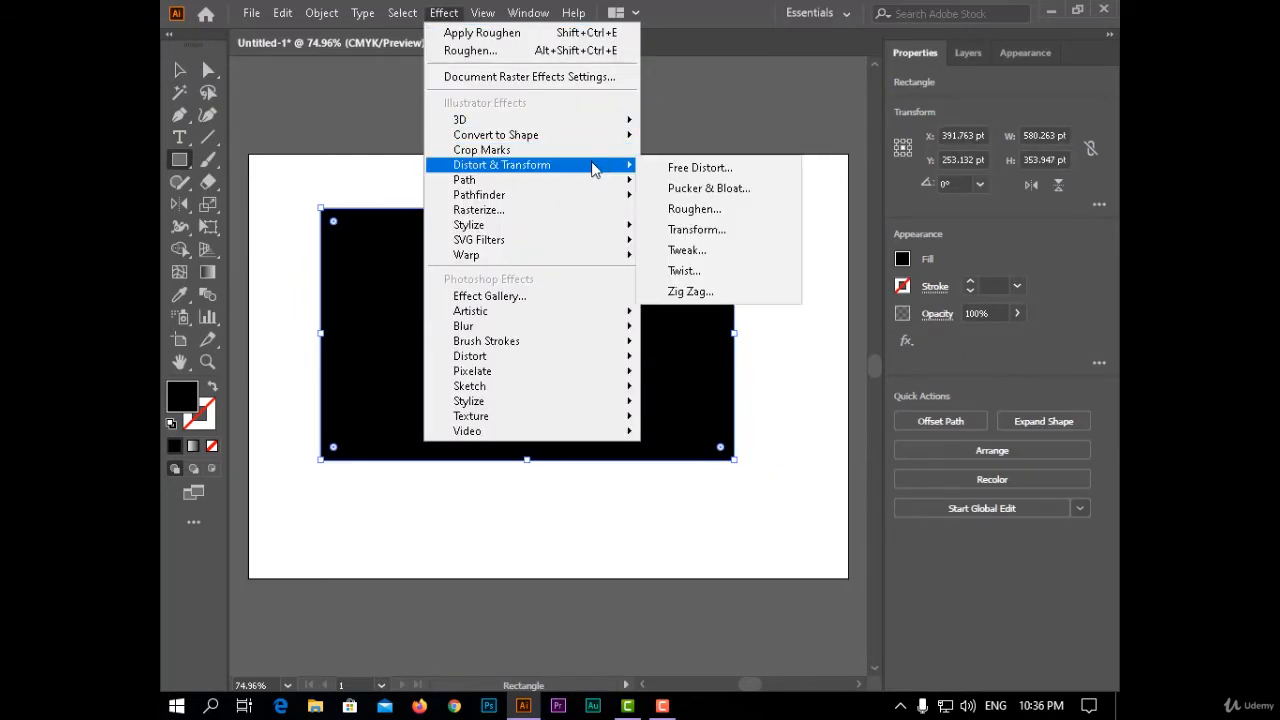
click(745, 210)
mouse_move(874, 64)
mouse_down()
mouse_move(820, 49)
mouse_move(856, 54)
mouse_move(866, 40)
mouse_up()
click(777, 289)
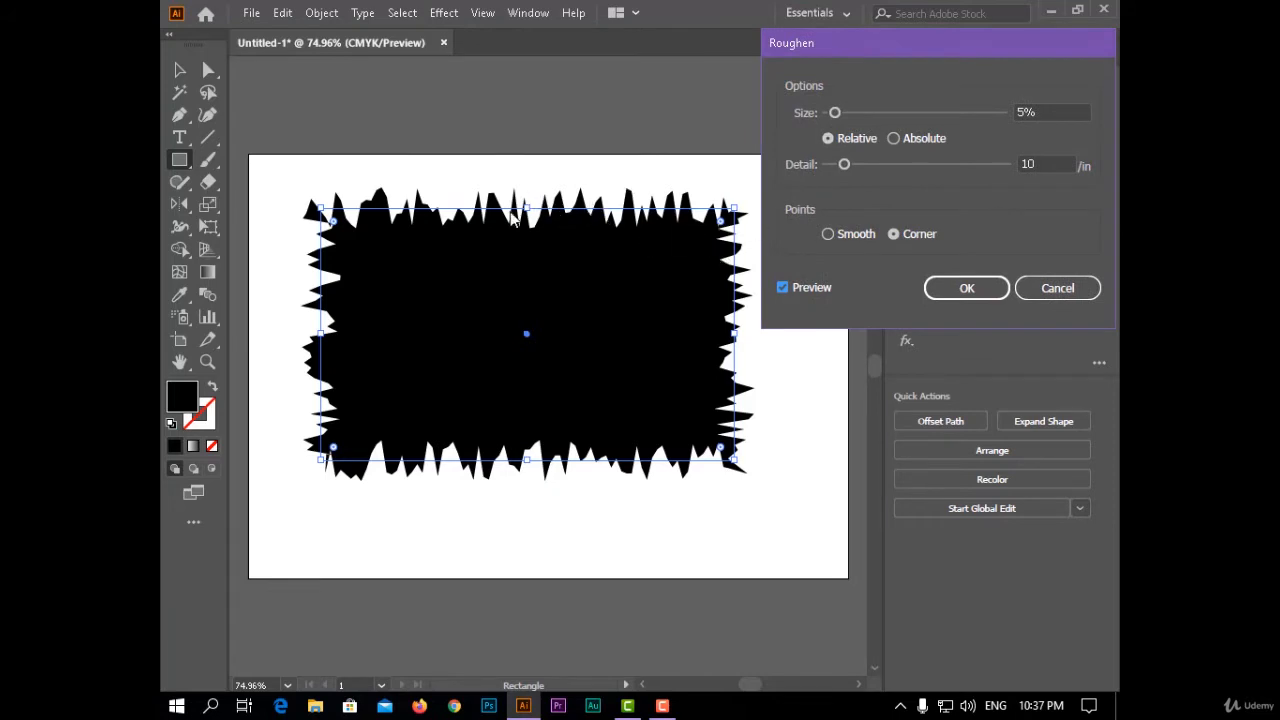
mouse_move(837, 113)
mouse_down()
mouse_move(880, 118)
mouse_move(832, 126)
mouse_up()
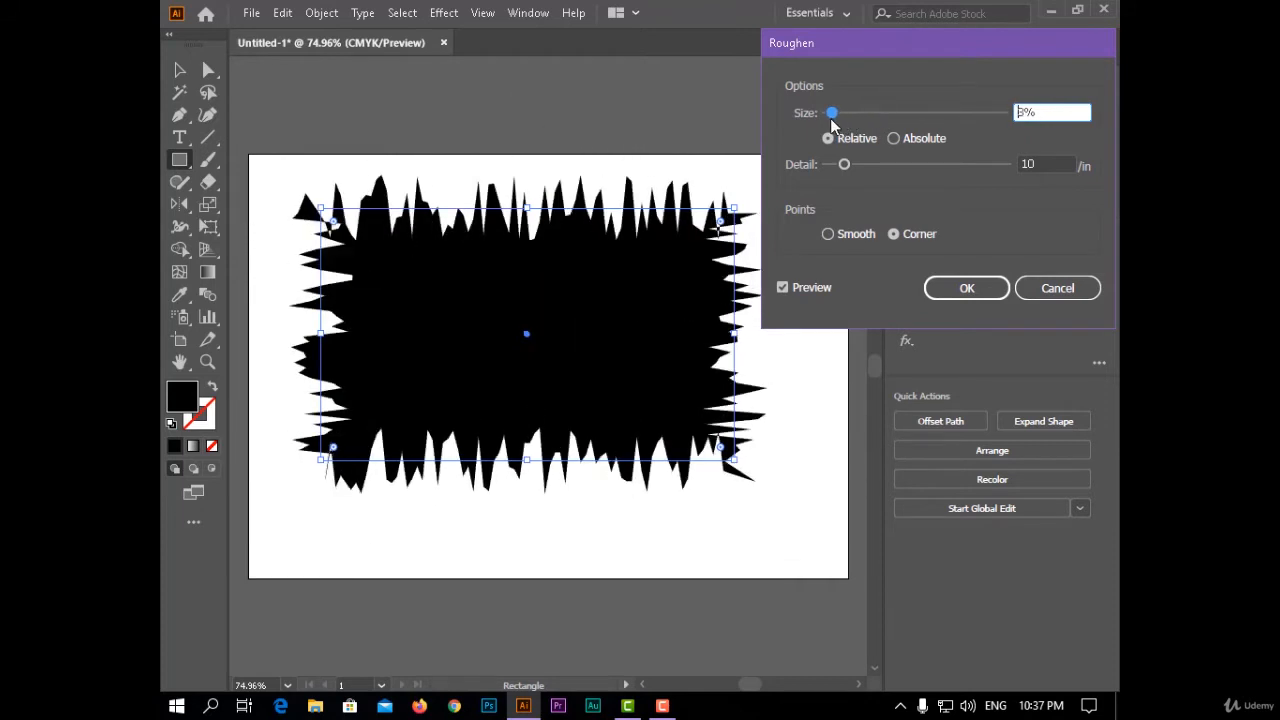
- Compare absolute with relative sizing in Roughen, keep relative, and set the detail to 16 per inch
click(916, 143)
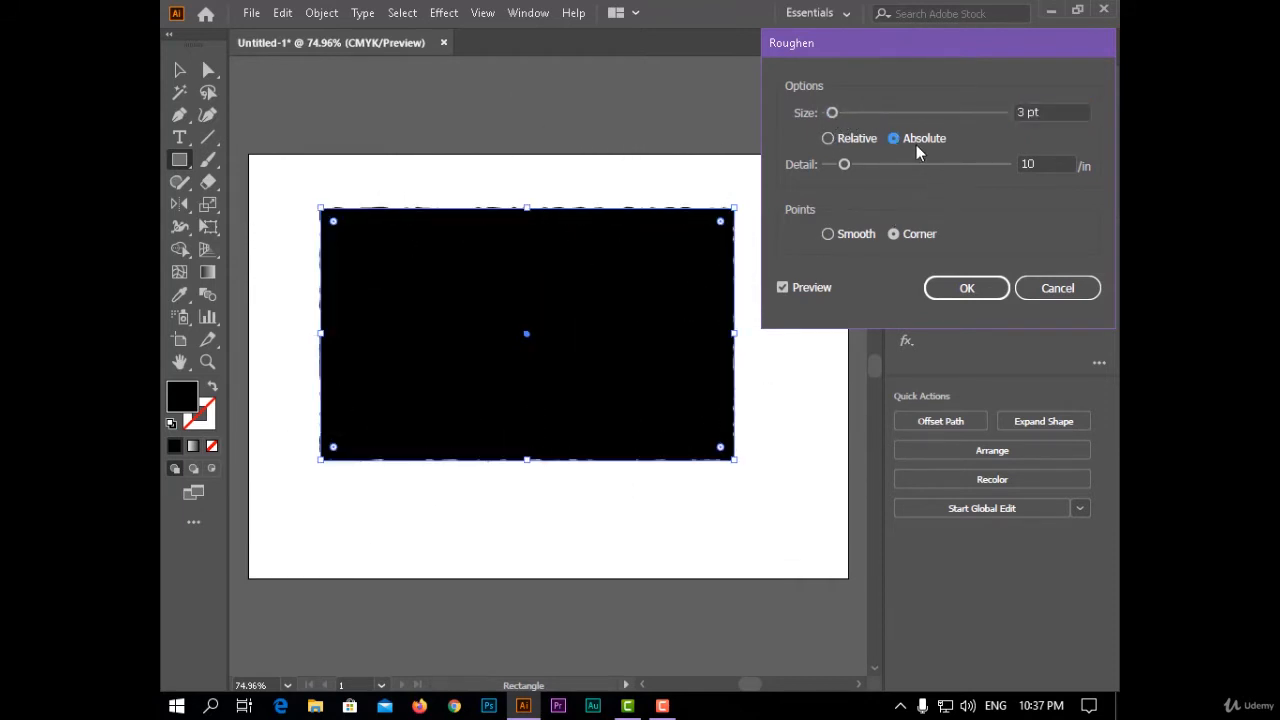
click(866, 139)
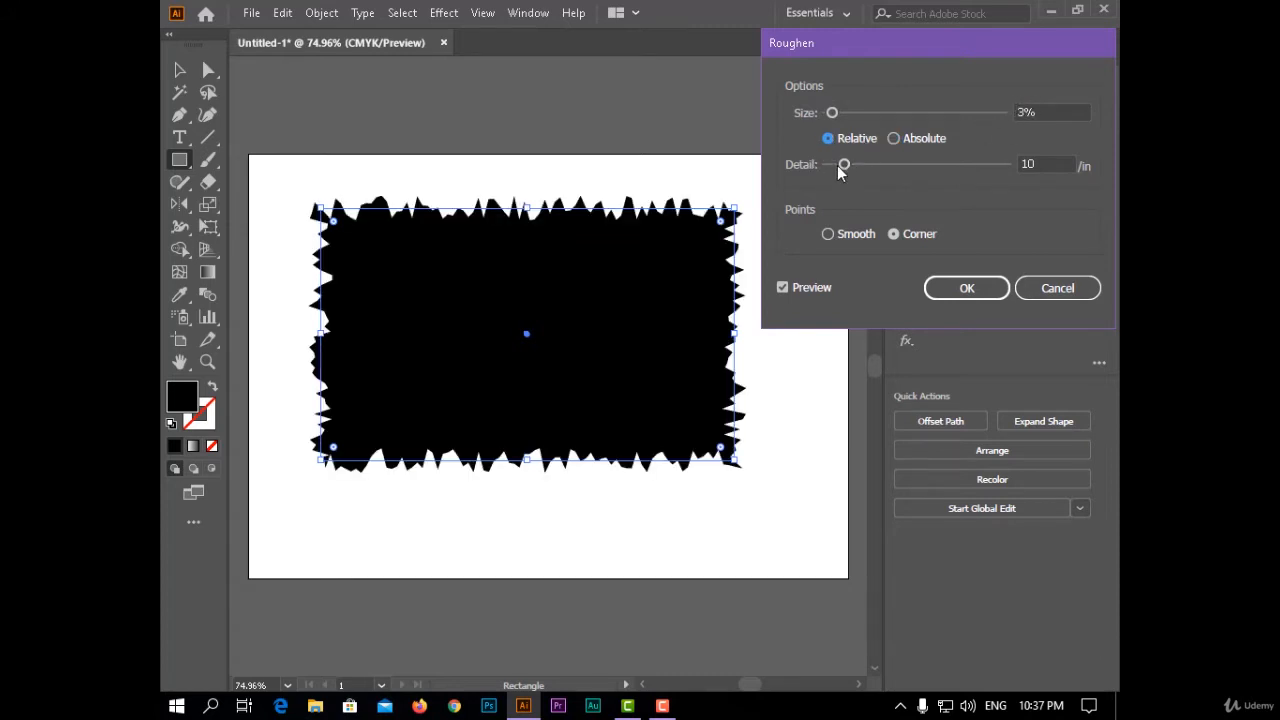
mouse_move(839, 167)
mouse_down()
mouse_move(956, 167)
mouse_move(832, 159)
mouse_move(858, 173)
mouse_up()
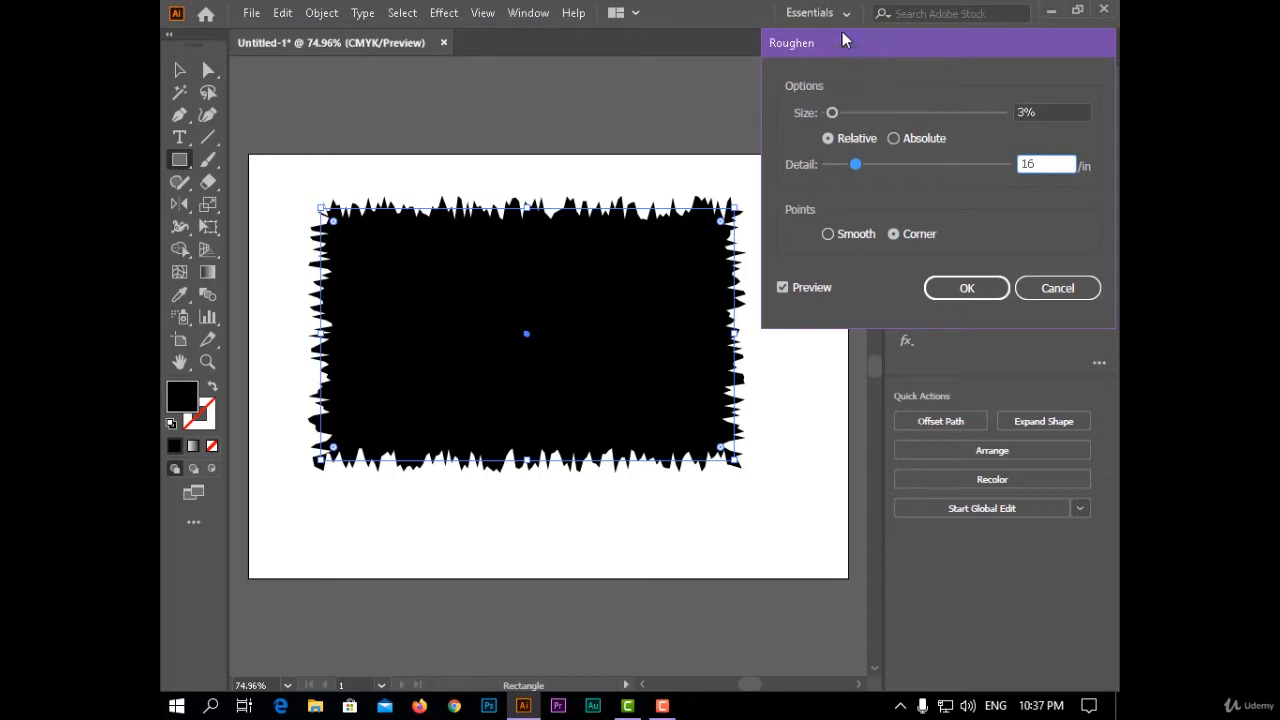
drag(842, 33, 828, 12)
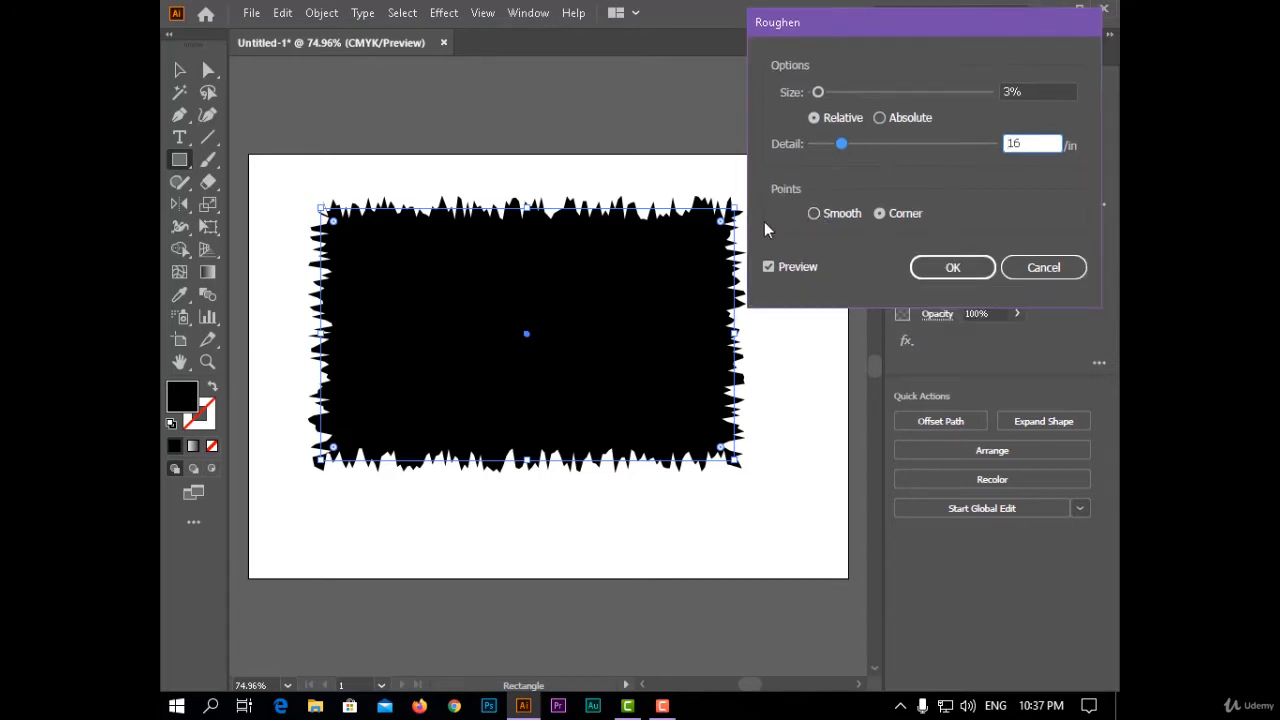
- Try smooth points, reduce the Roughen detail to 6 per inch, and apply the effect with corner points
click(823, 216)
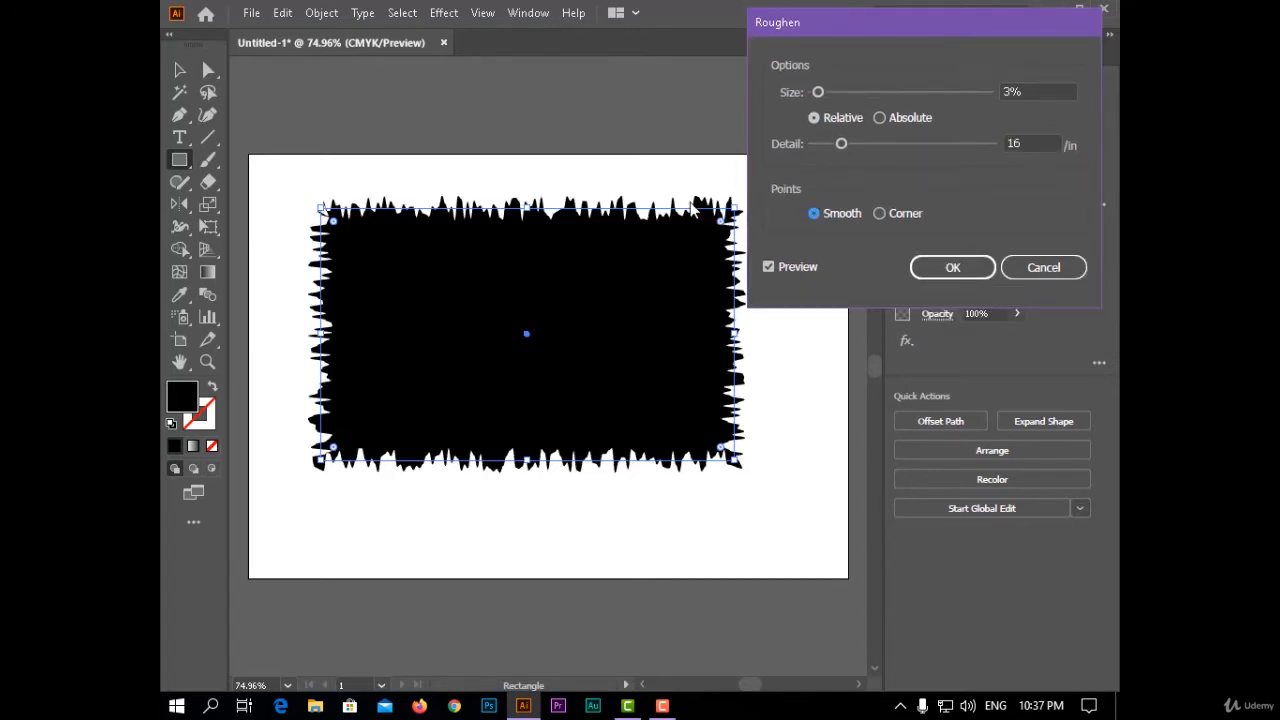
mouse_move(843, 143)
mouse_down()
mouse_move(859, 140)
mouse_move(823, 145)
mouse_up()
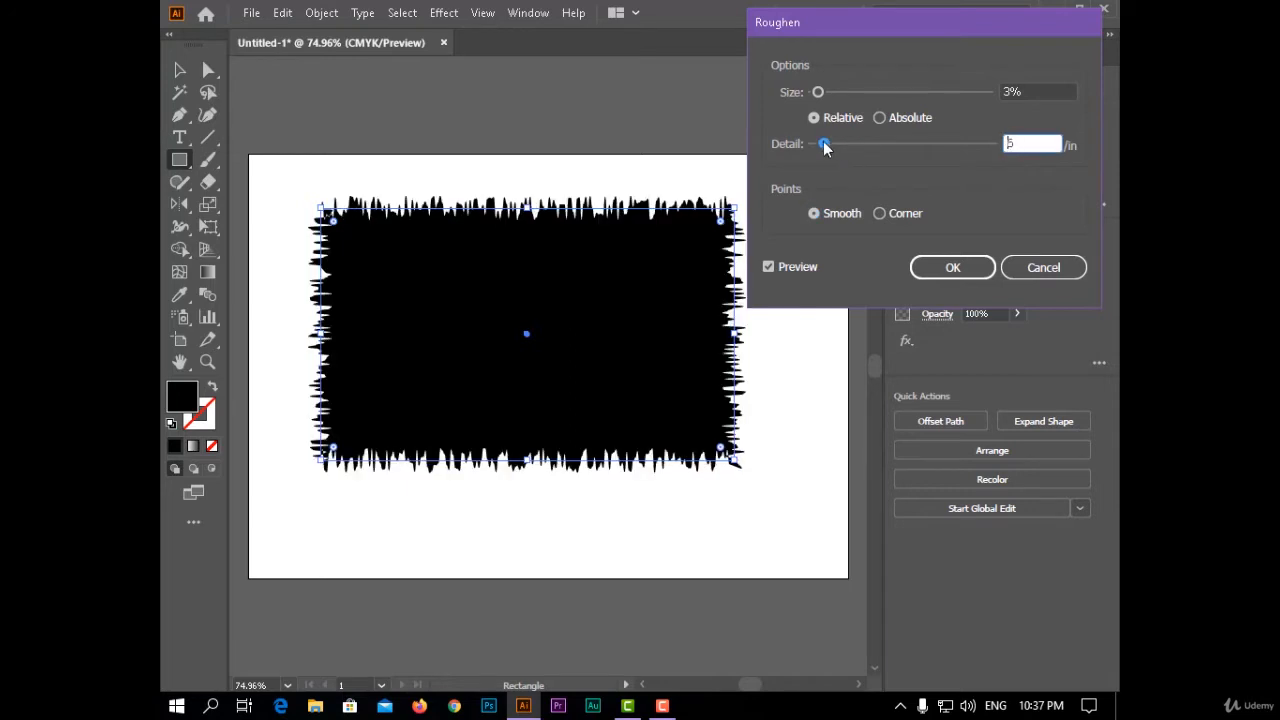
text(6)
click(879, 213)
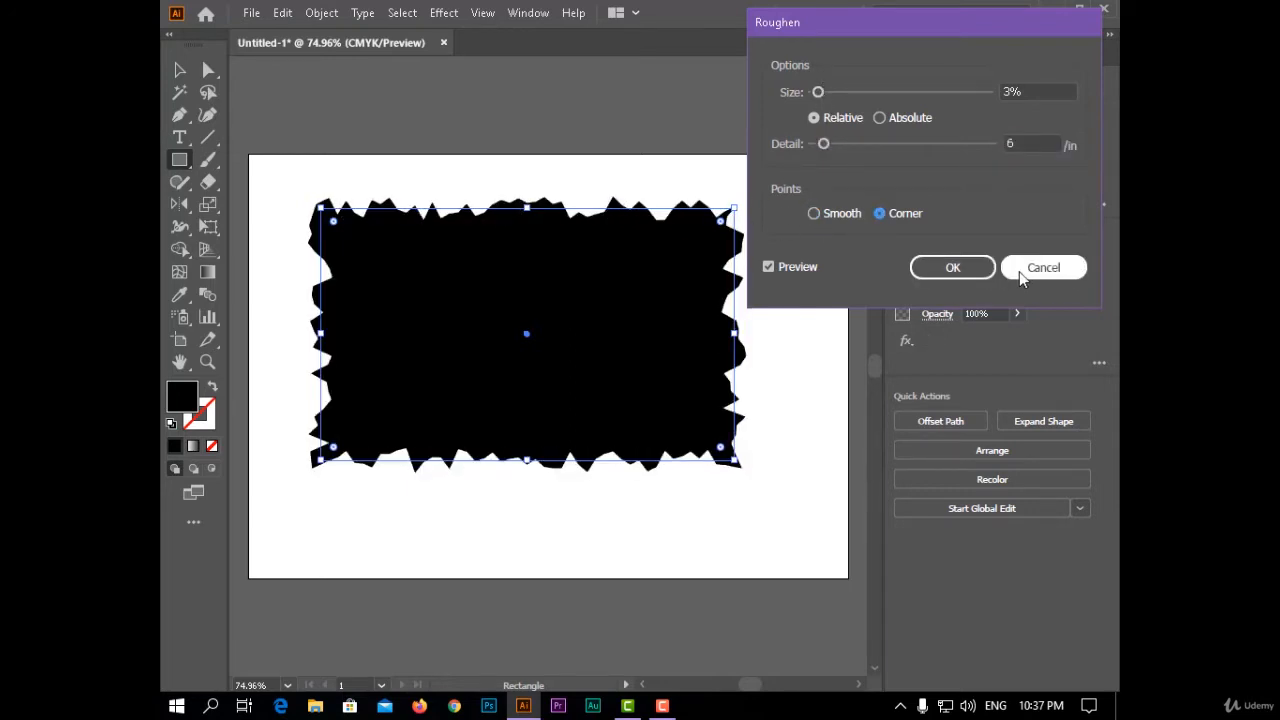
click(955, 268)
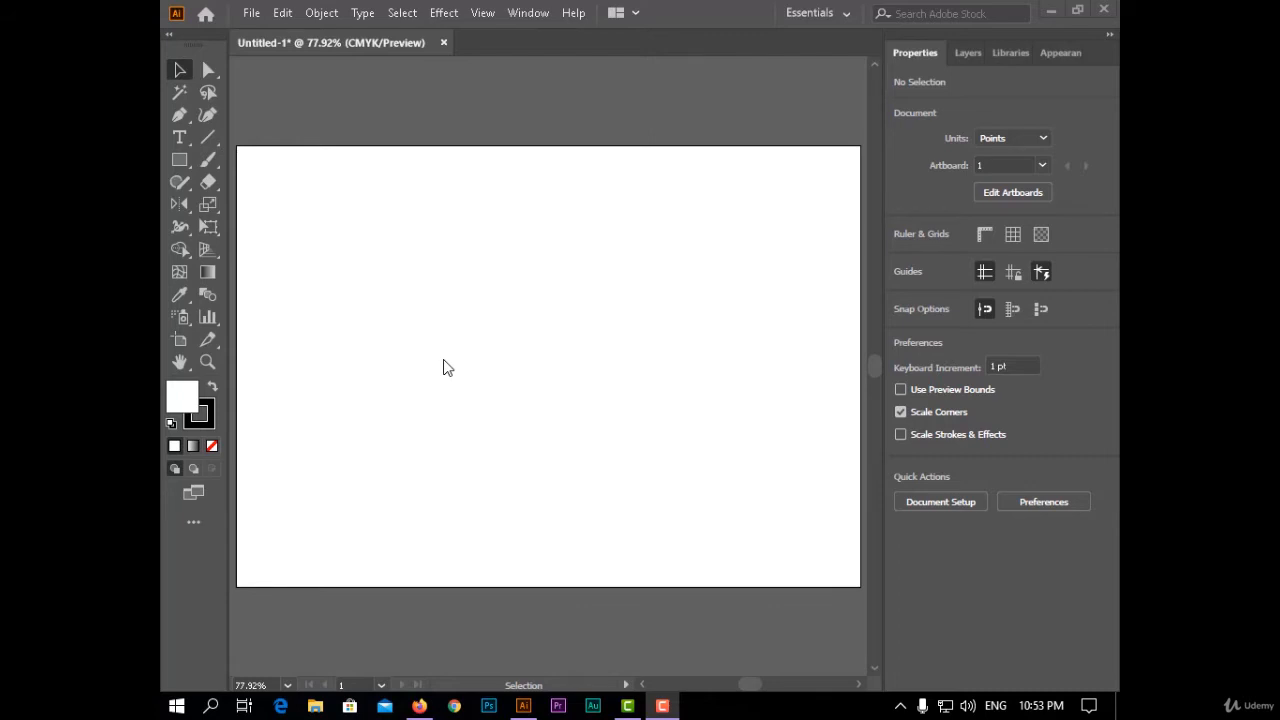
- Draw a rectangle about 362 by 273 pt near the centre of the empty artboard and fill it with red
key(m)
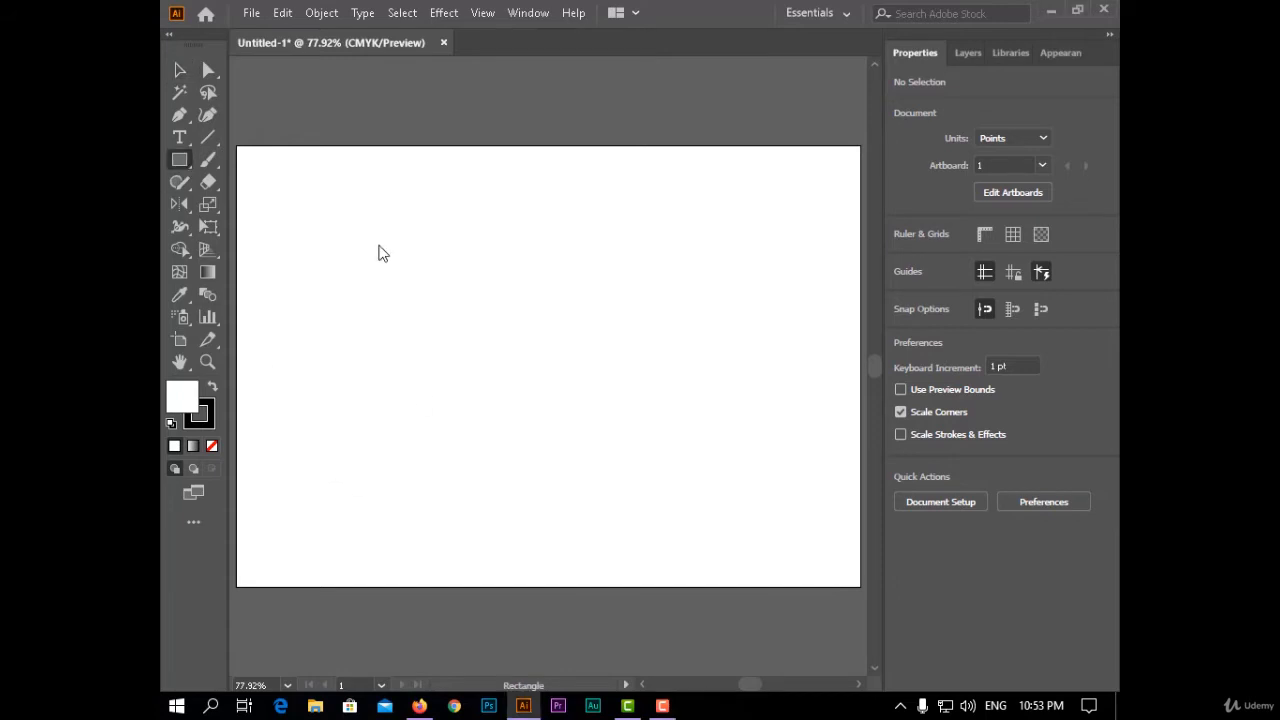
drag(425, 244, 716, 453)
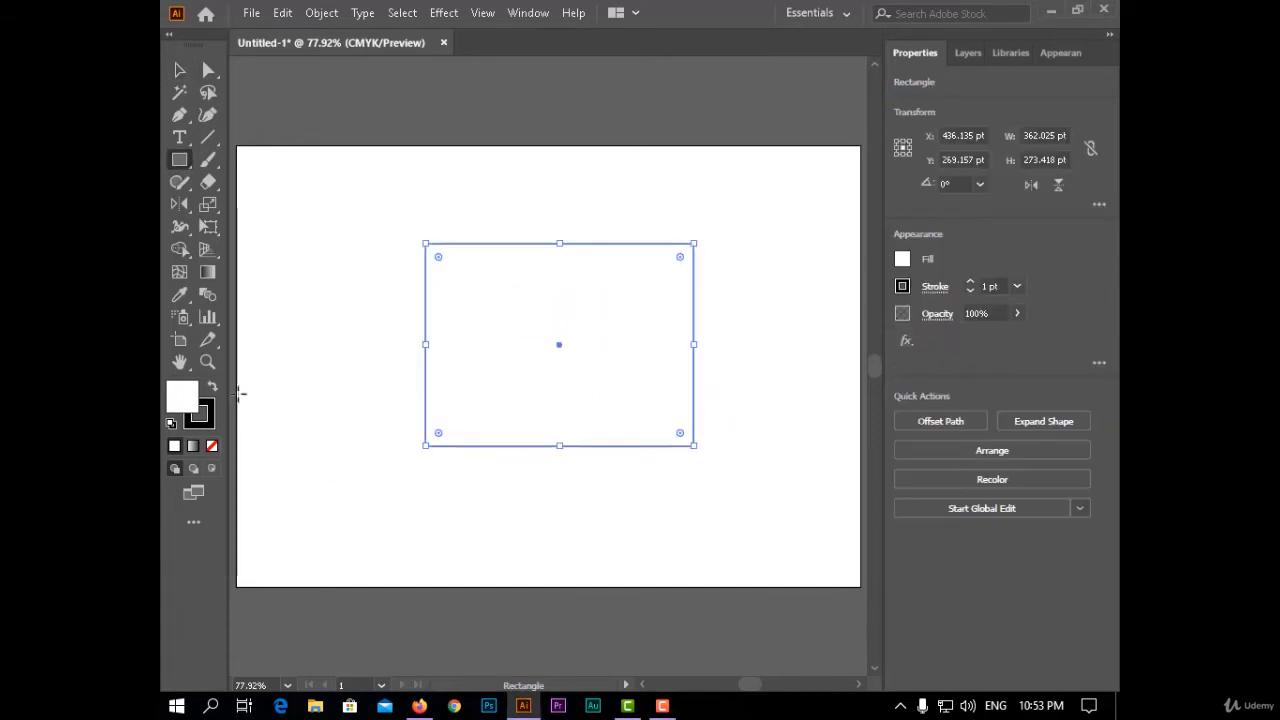
double_click(190, 402)
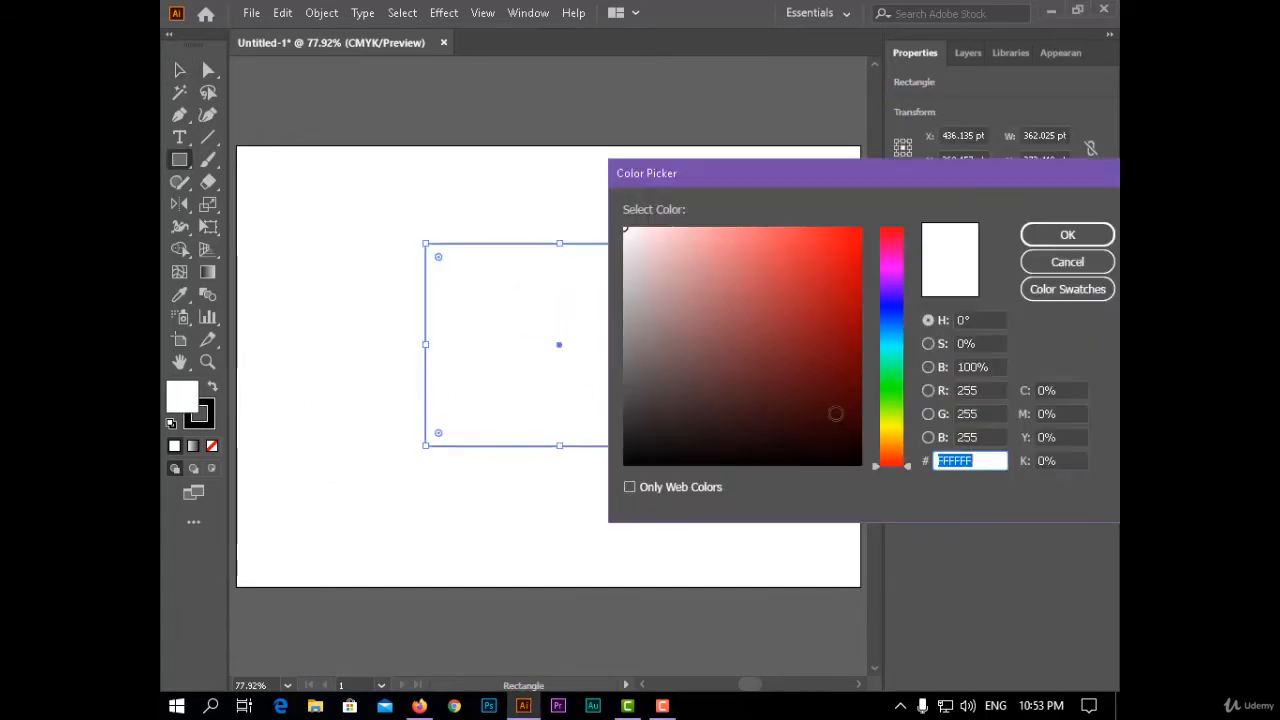
drag(834, 408, 860, 272)
click(1060, 236)
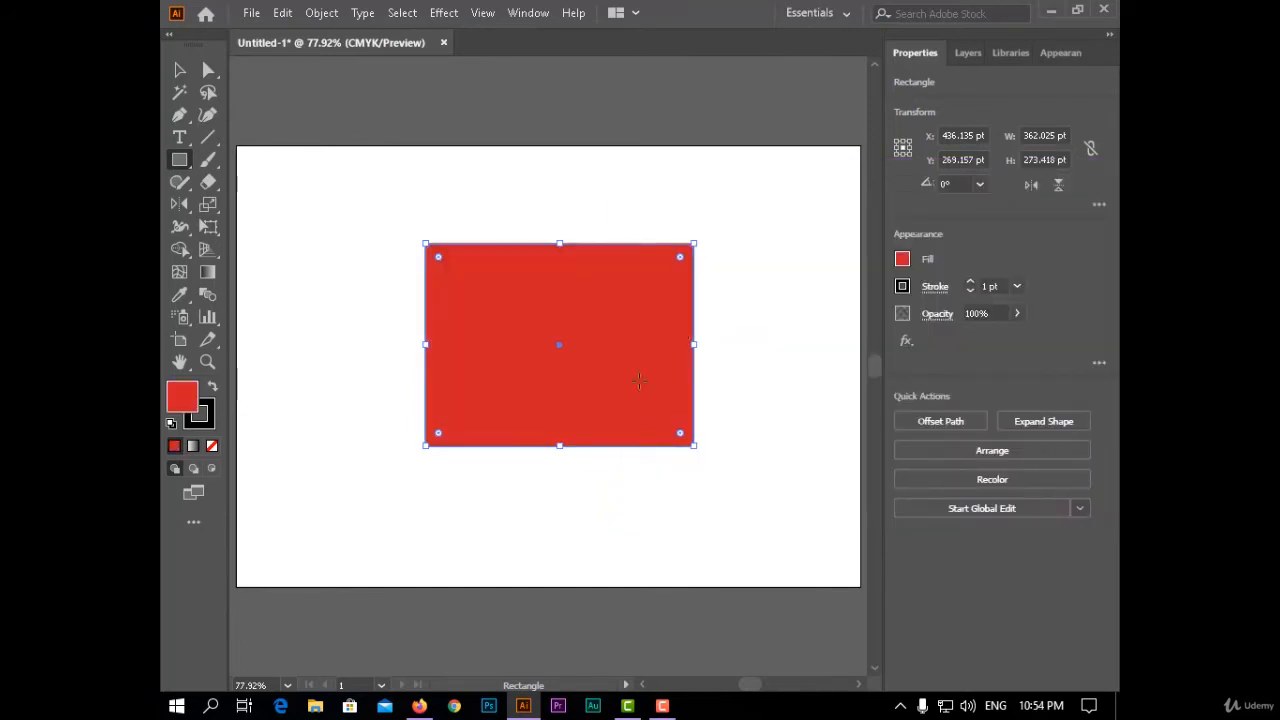
- Increase the red rectangle's stroke weight to 14 pt and return to the Selection tool
click(970, 282)
click(970, 282)
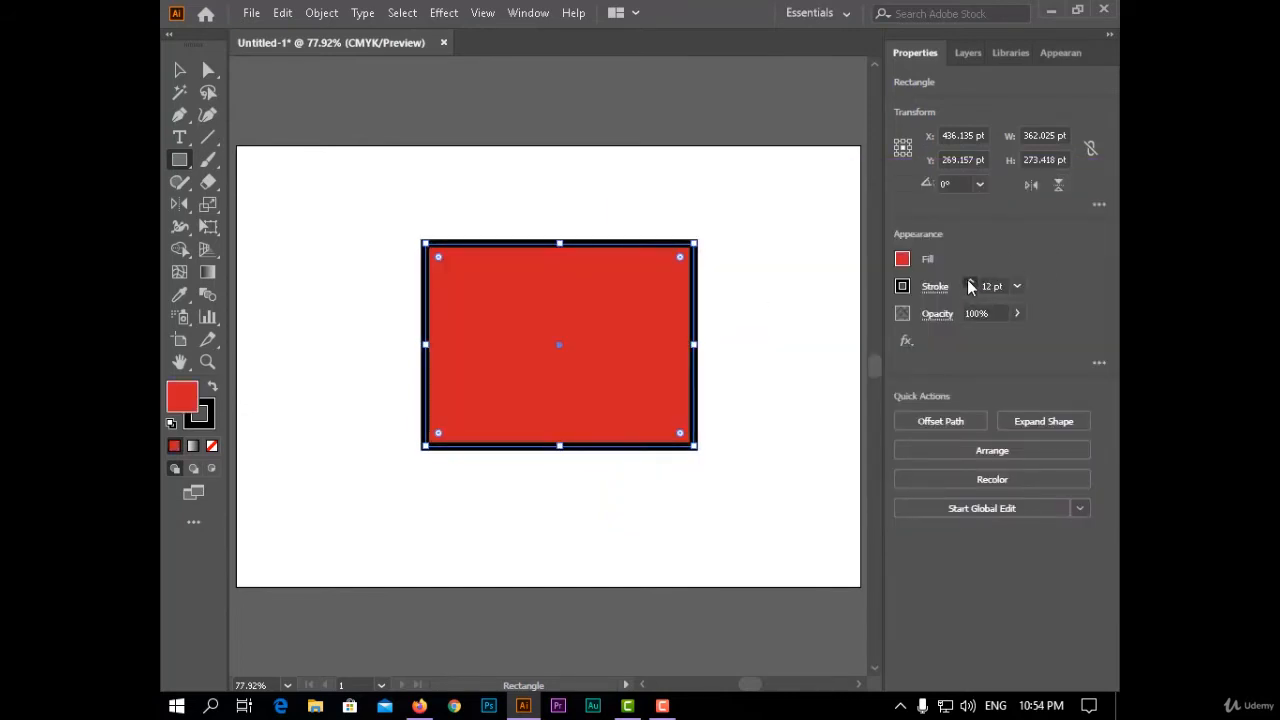
click(970, 282)
click(177, 73)
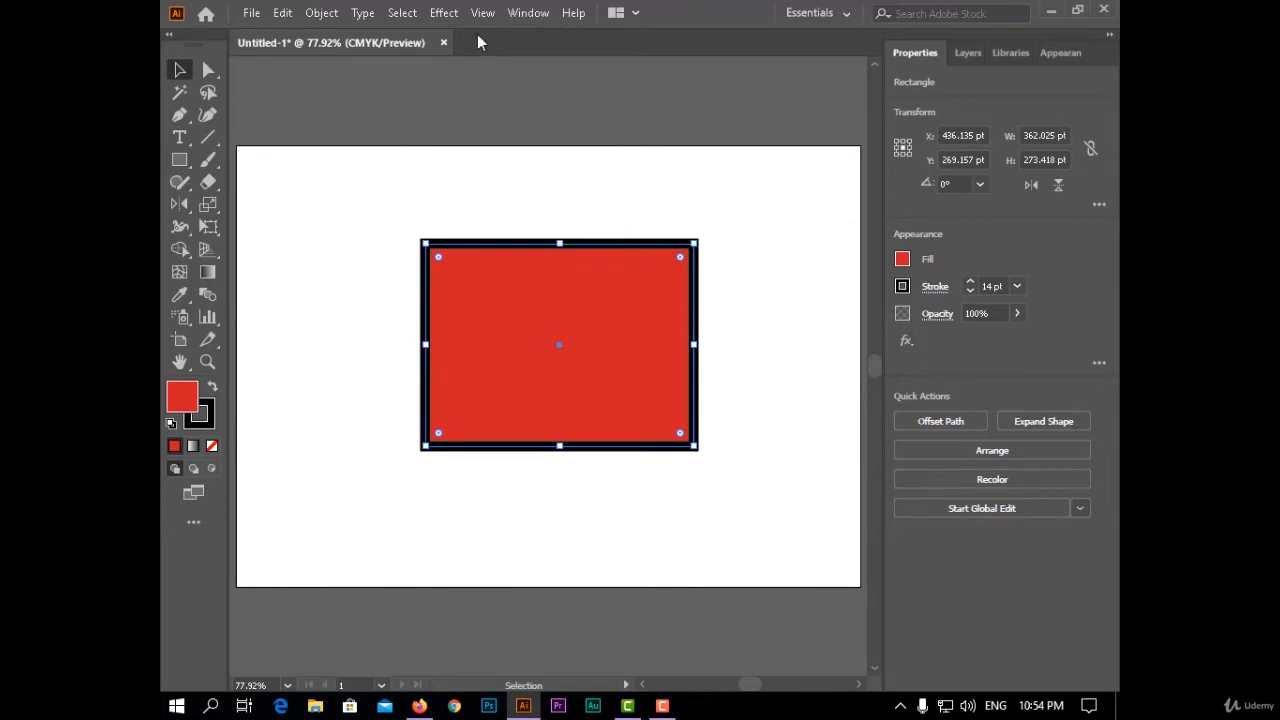
- Start a previewed Transform effect on the red rectangle, try the scale adjustments, and set the vertical scale back to 100%
click(452, 13)
mouse_move(623, 164)
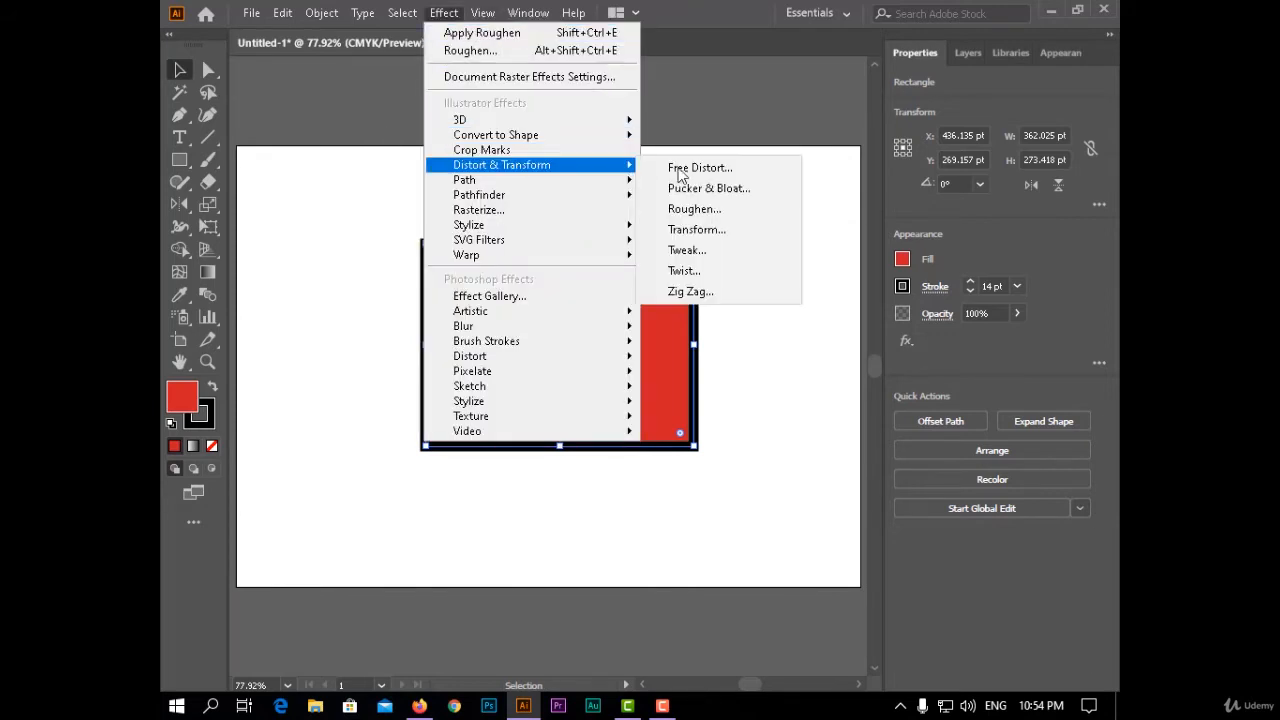
click(730, 232)
drag(829, 40, 860, 15)
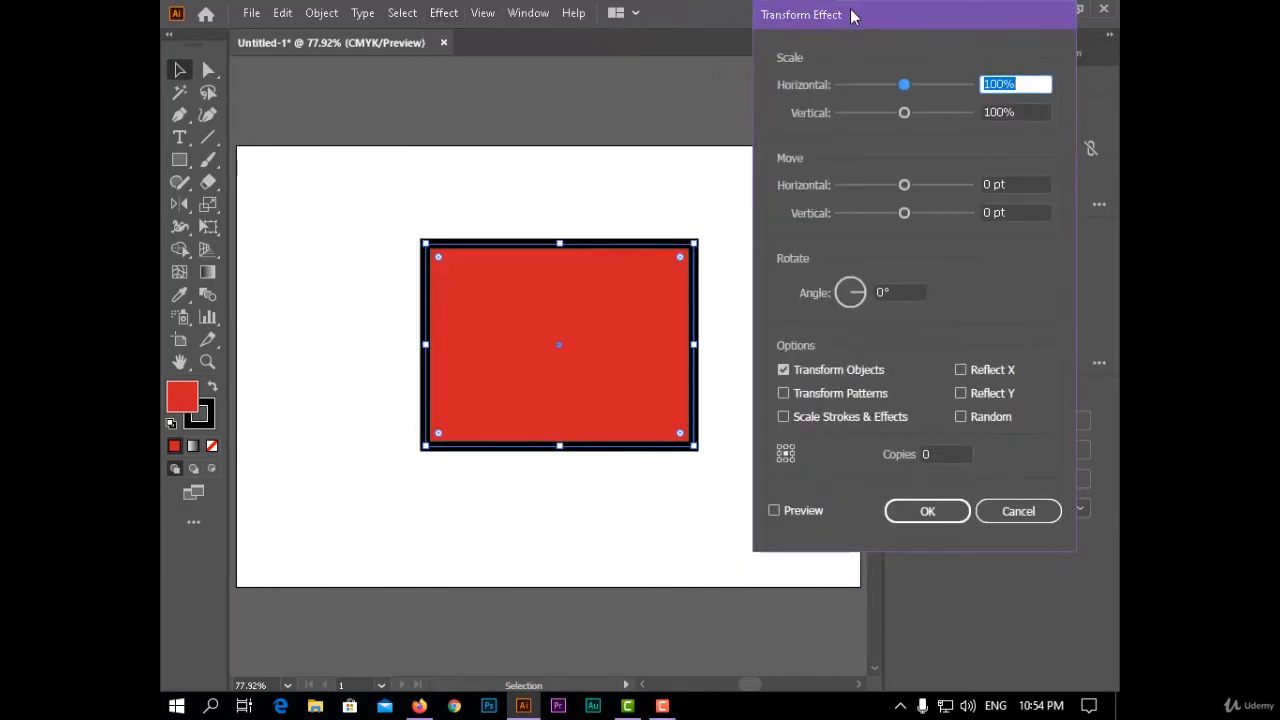
drag(914, 86, 909, 113)
click(806, 511)
drag(1017, 110, 953, 113)
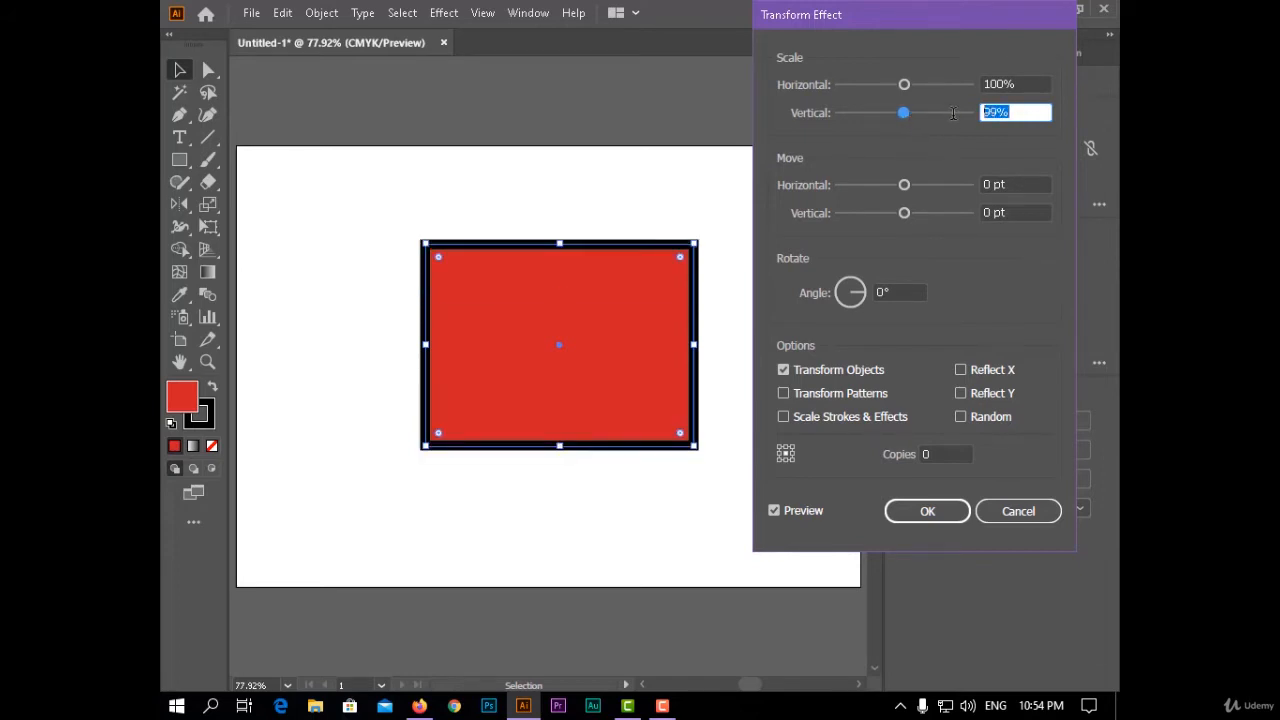
text(10)
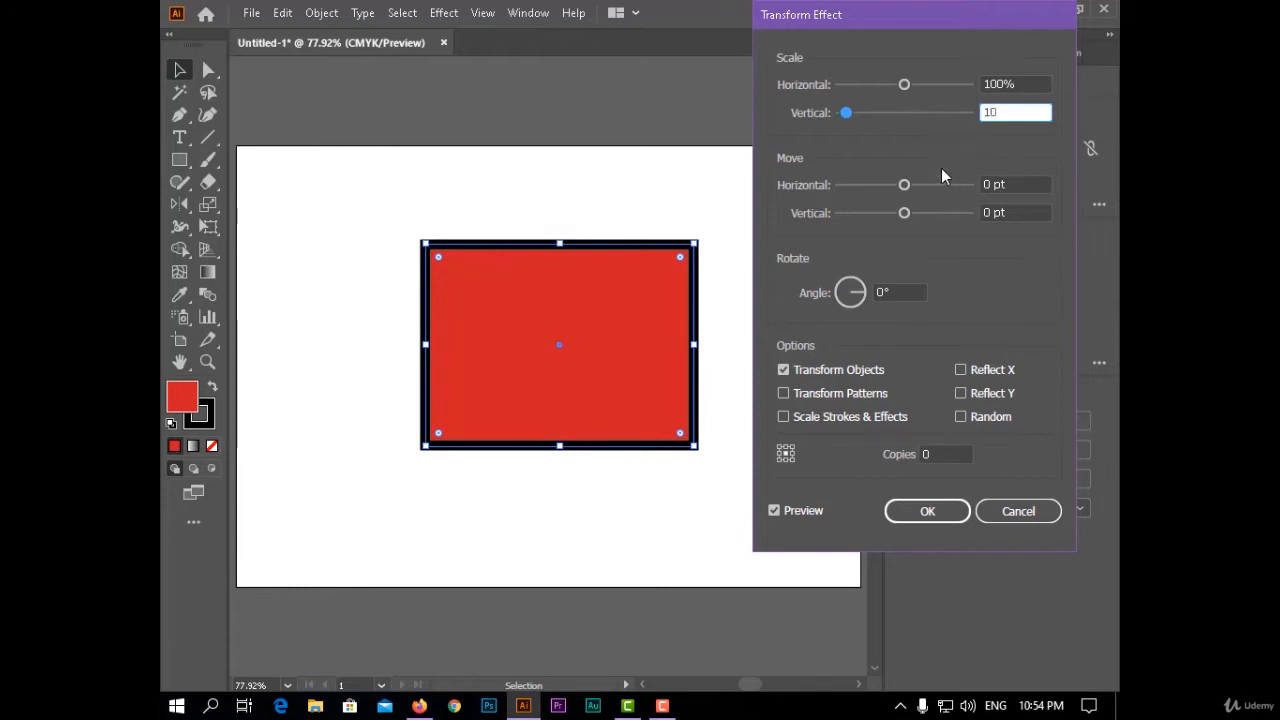
text(0)
- Try shifting the rectangle horizontally in the Transform effect, and reset the horizontal move to 0 pt
mouse_move(908, 186)
mouse_down()
mouse_move(943, 178)
mouse_move(908, 193)
mouse_up()
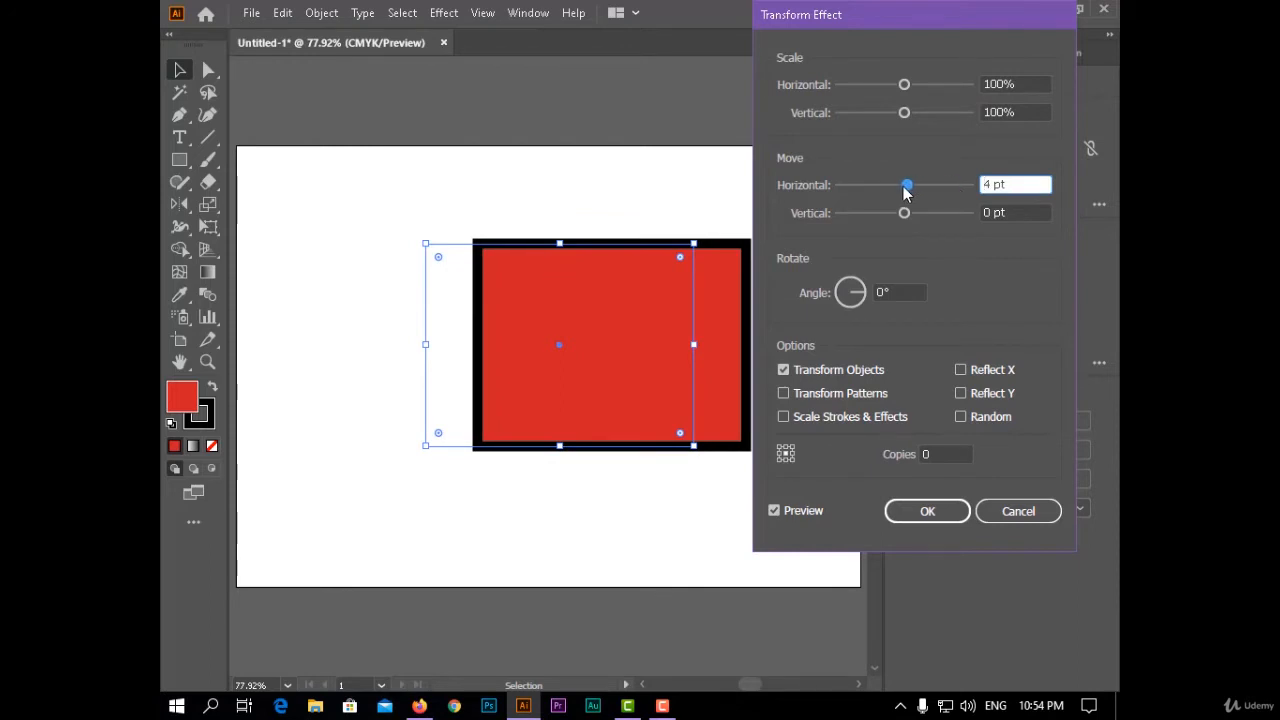
drag(984, 184, 994, 187)
text(0)
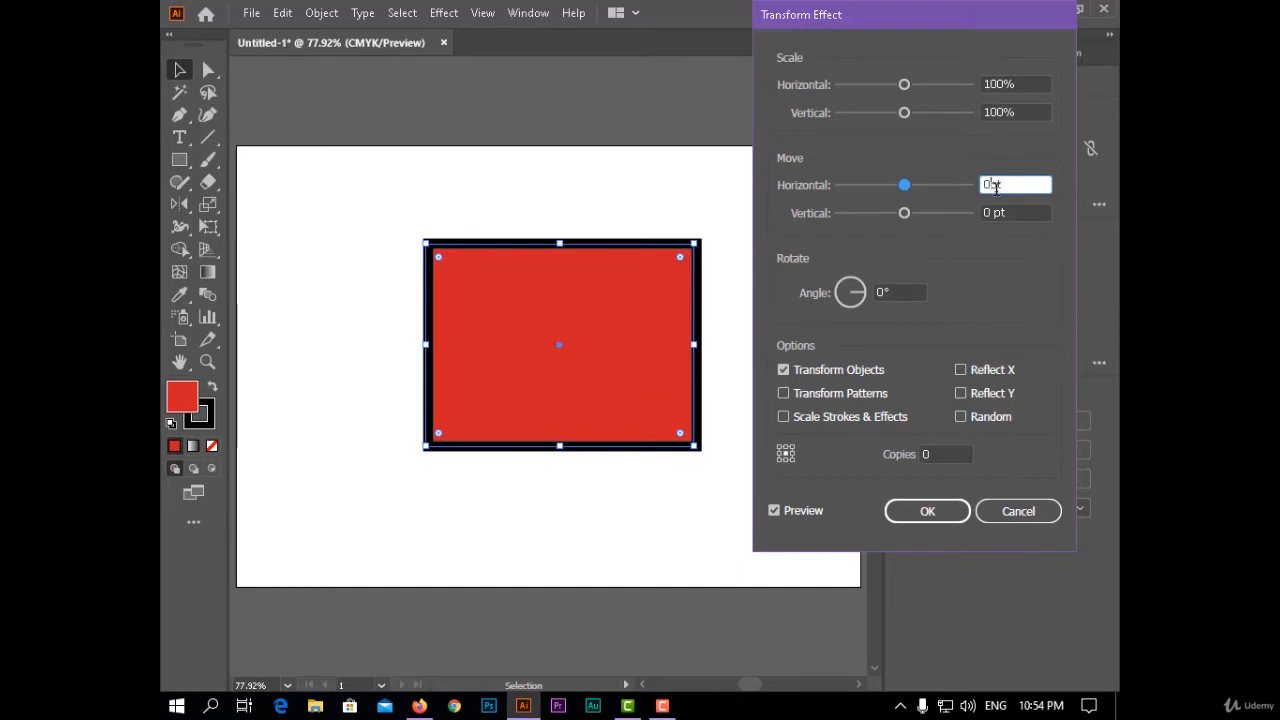
- Try rotating the red rectangle slightly and reflecting it with the Transform effect, resetting the angle to 0° and turning reflection off
mouse_move(862, 293)
mouse_down()
mouse_move(846, 306)
mouse_move(842, 282)
mouse_move(878, 302)
mouse_up()
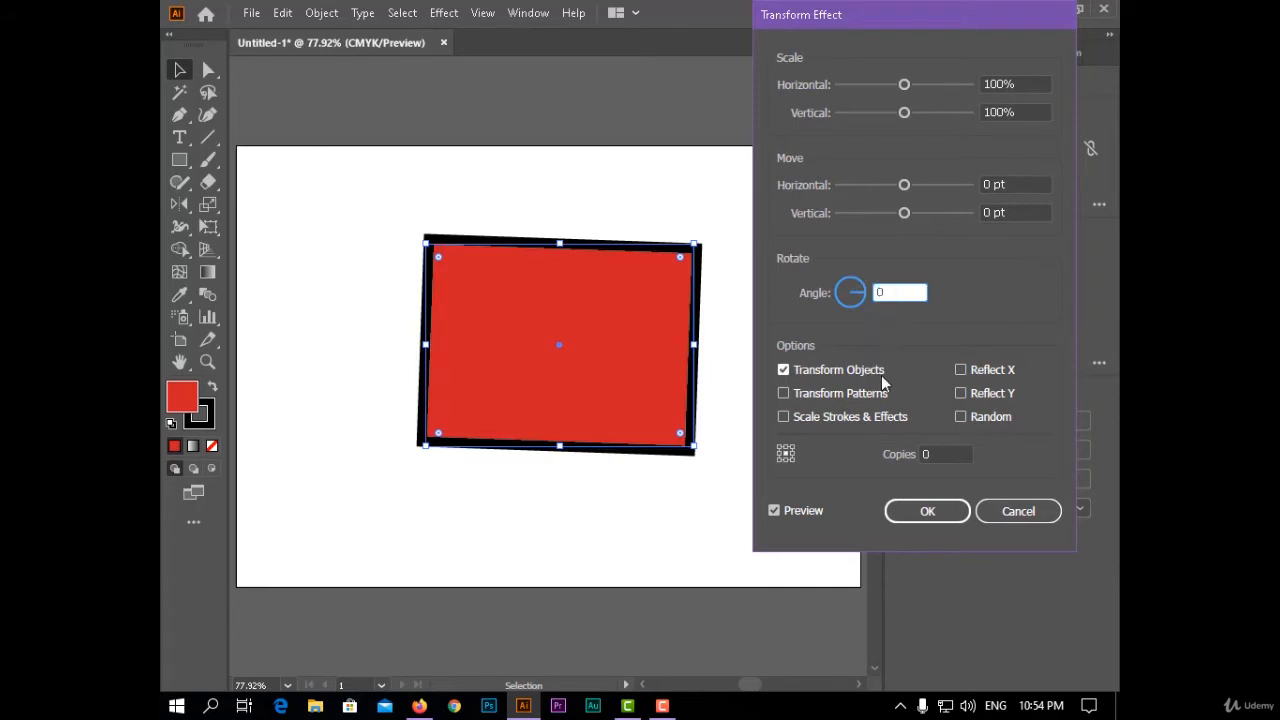
drag(908, 18, 916, 18)
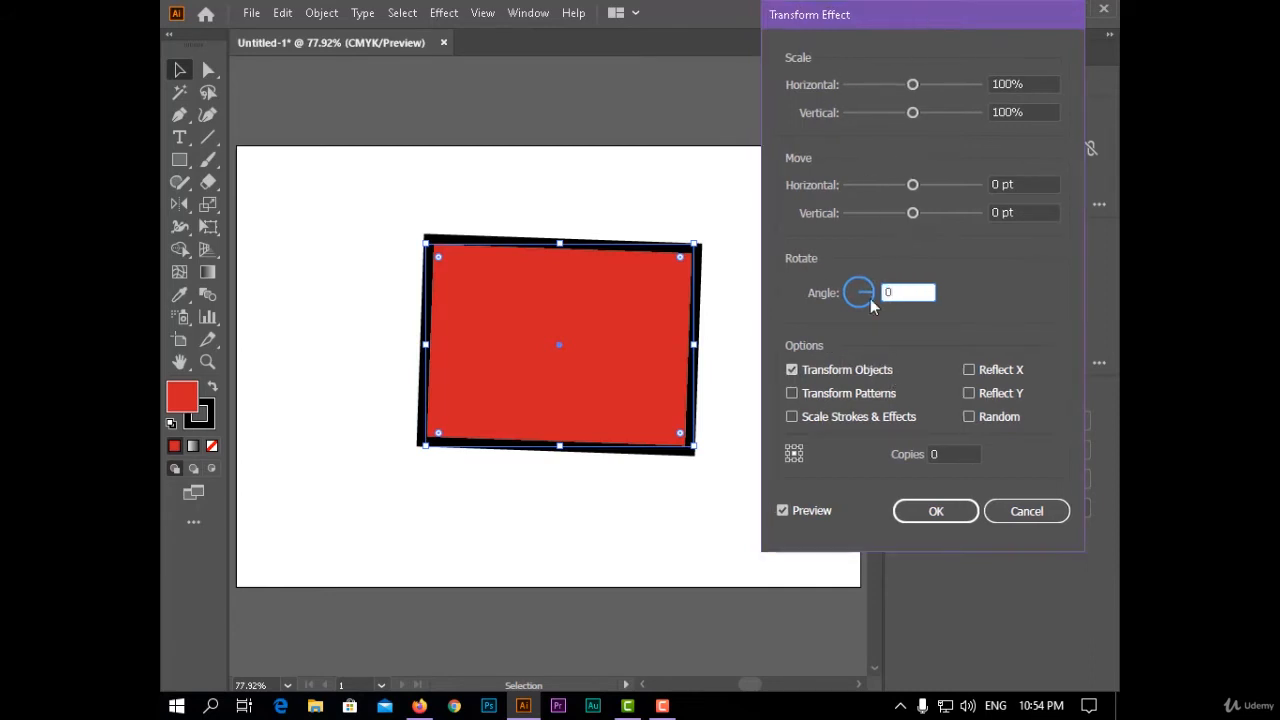
click(987, 371)
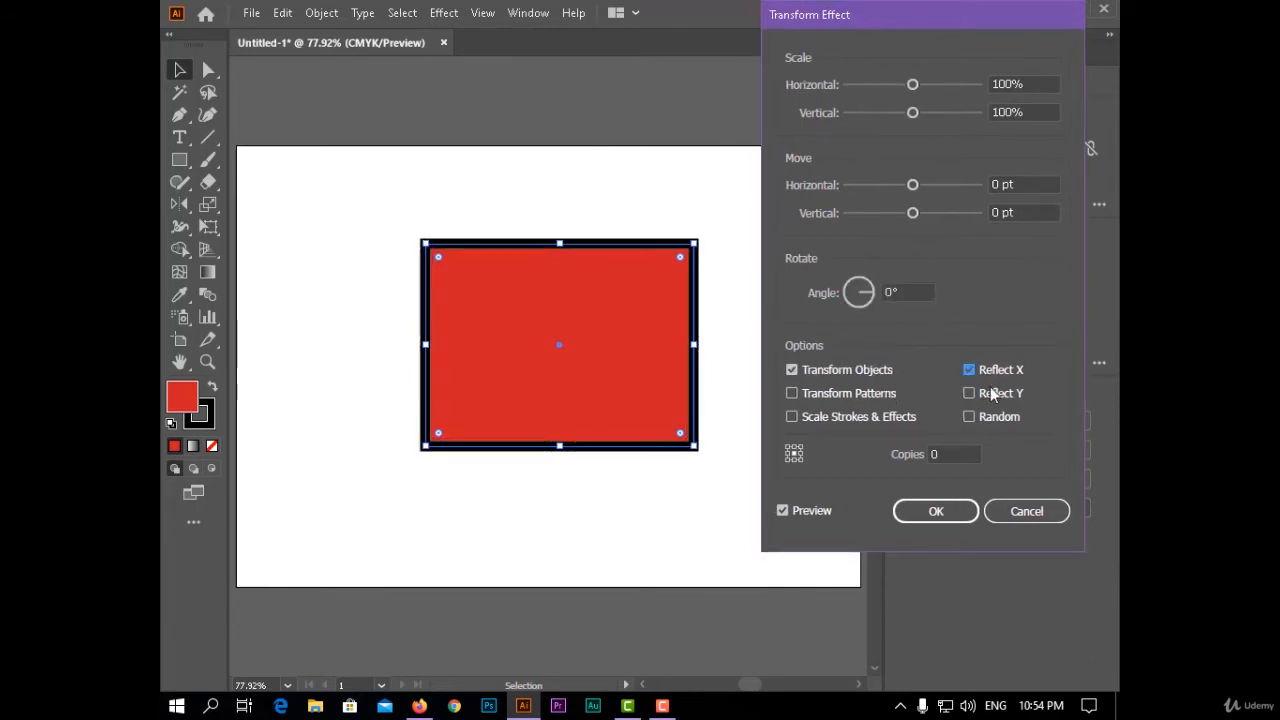
click(990, 391)
drag(861, 24, 885, 102)
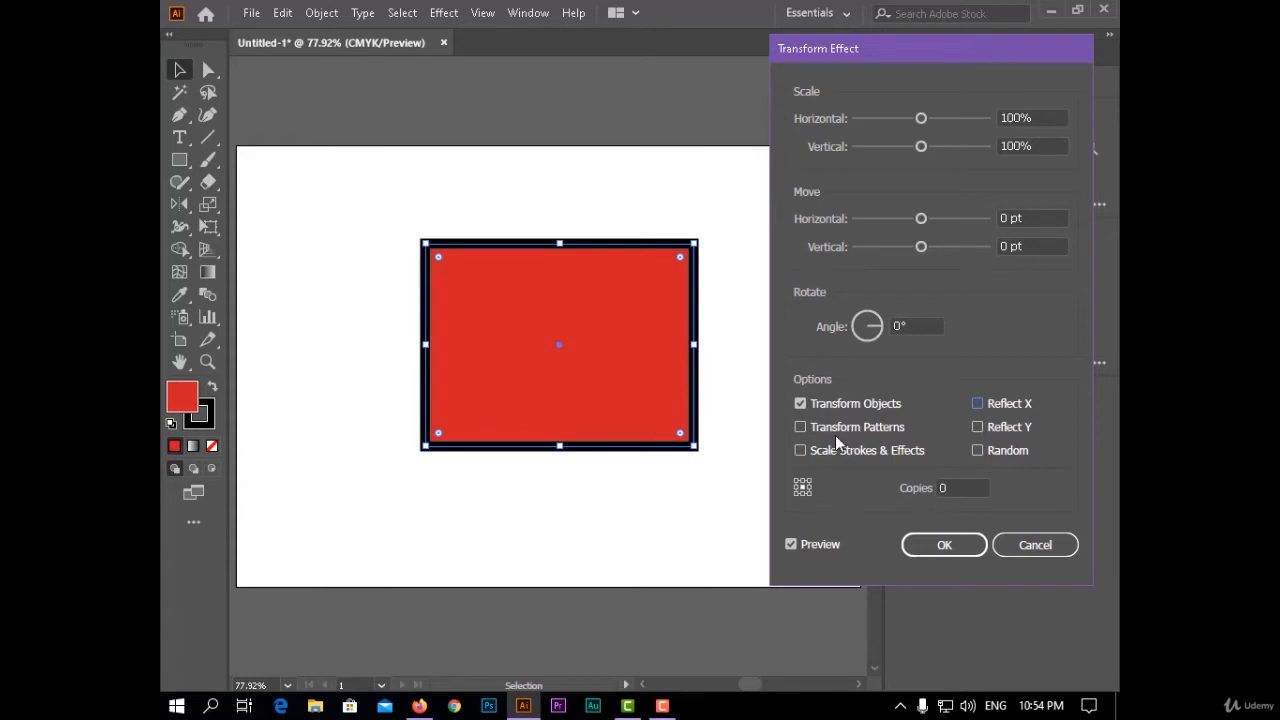
- Set the Transform effect to 5 copies and slightly enlarge the horizontal and vertical scale to nest larger rectangles around the original
double_click(965, 491)
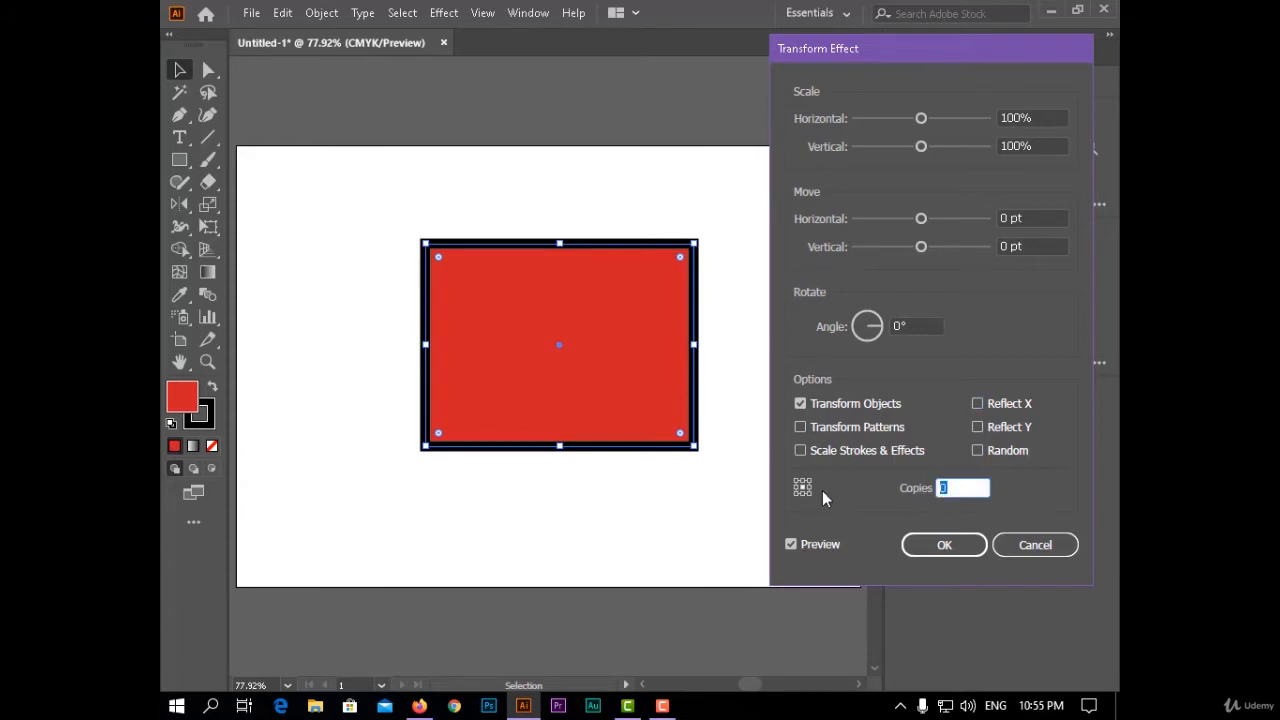
text(50)
key(BackSpace)
drag(922, 119, 933, 120)
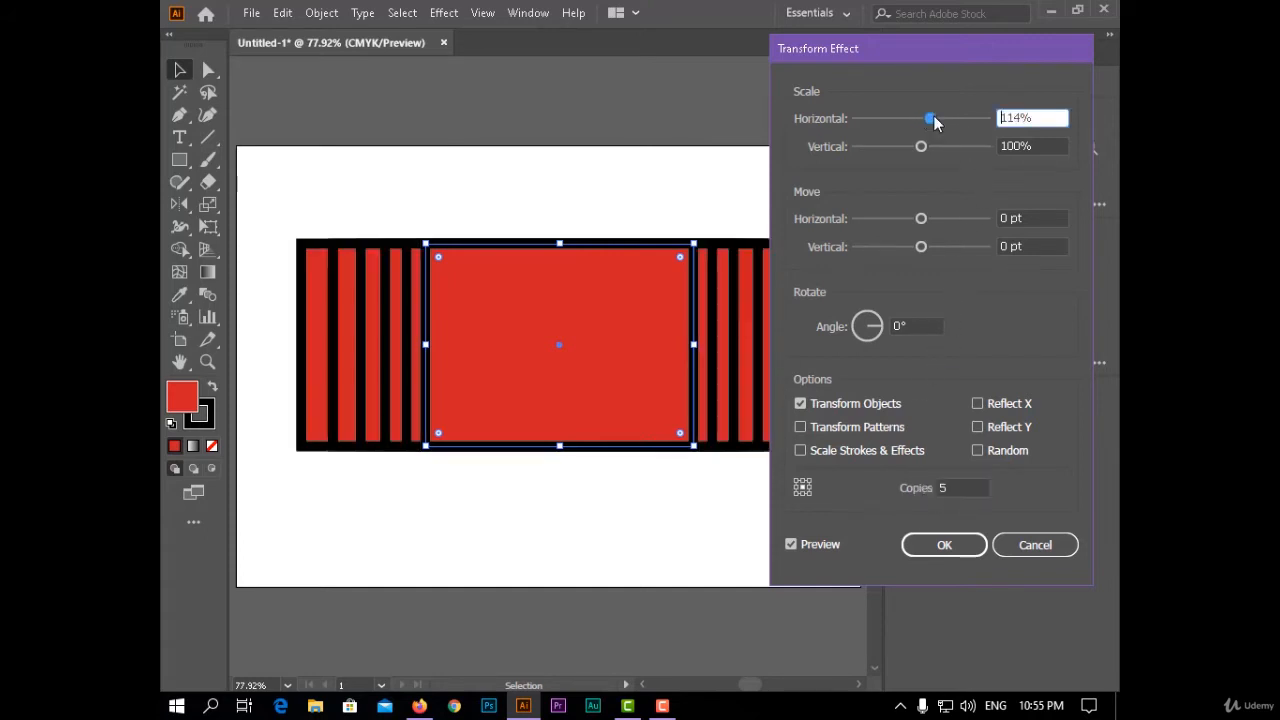
drag(921, 51, 1025, 70)
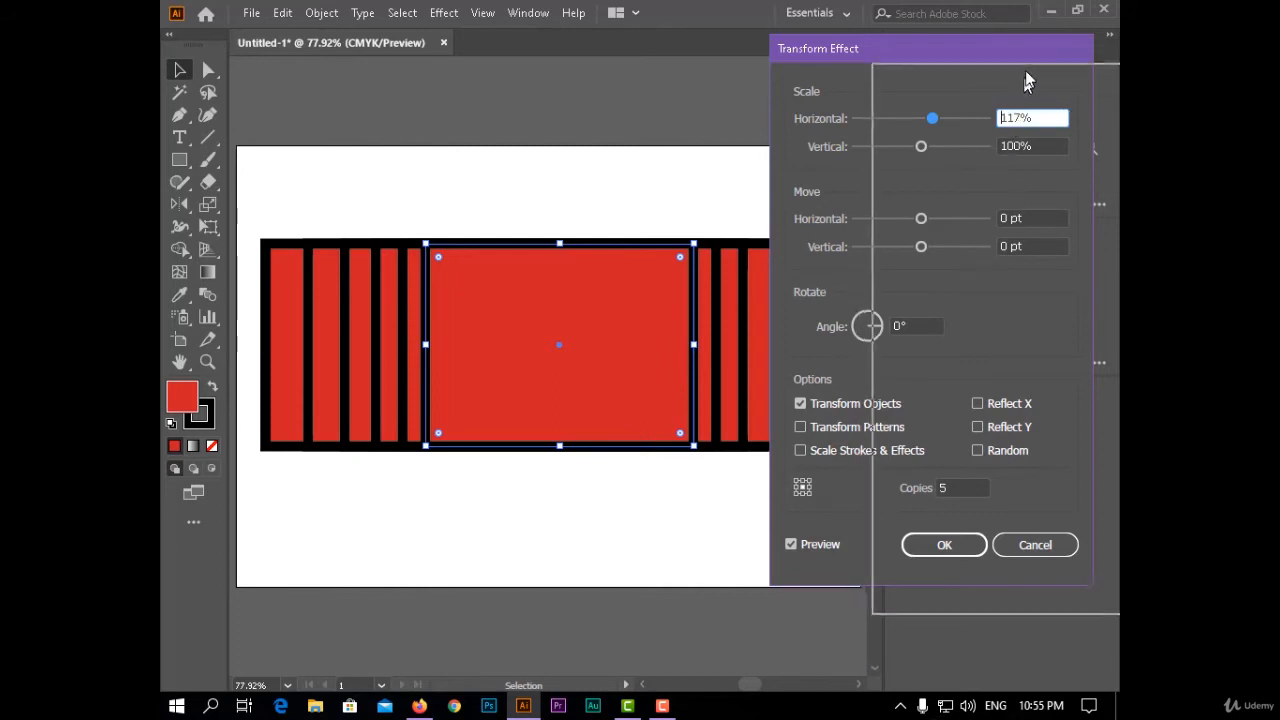
drag(1036, 138, 1033, 170)
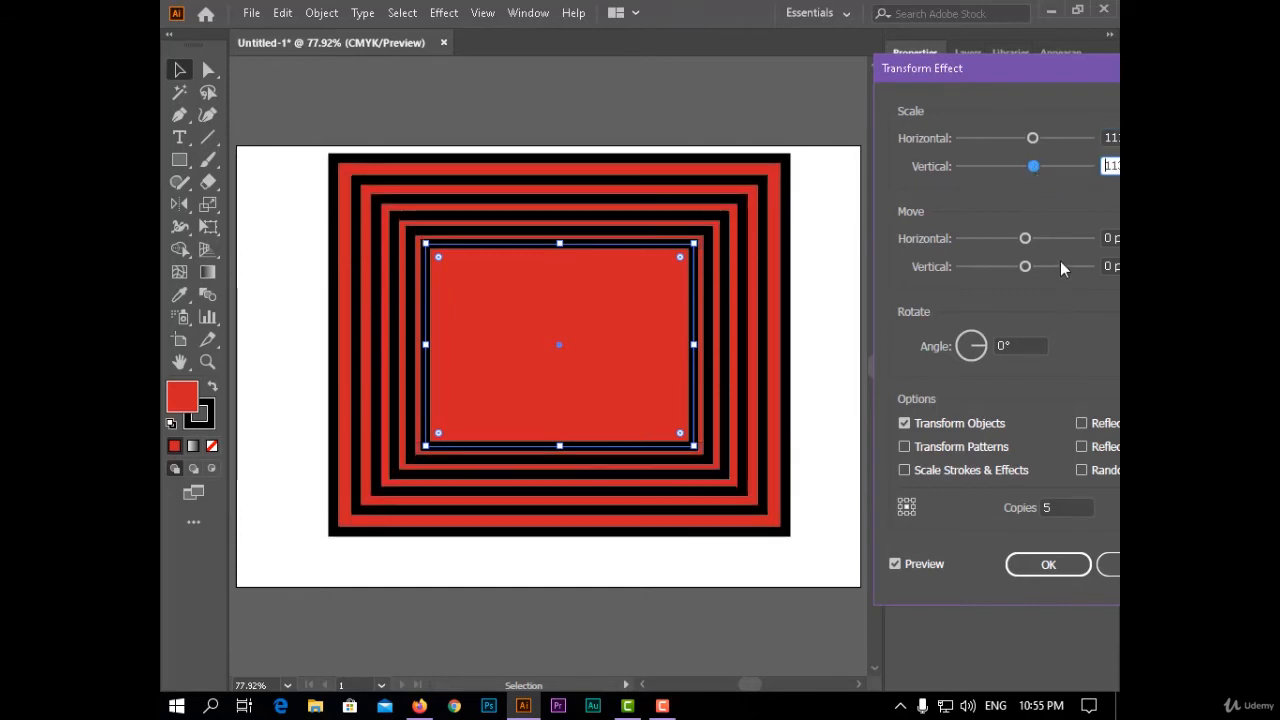
- Rotate the rectangle copies by 342° and try the middle-right, top-left and bottom-left reference points
click(975, 348)
drag(981, 355, 981, 354)
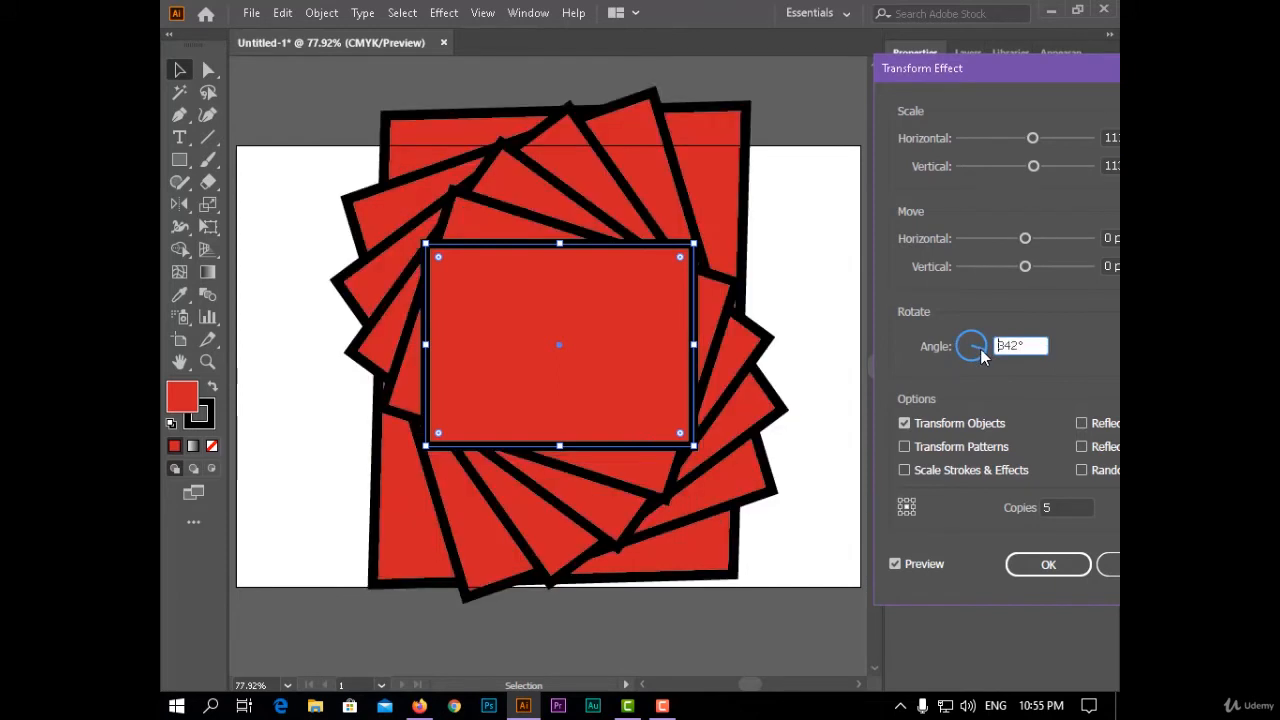
click(913, 512)
click(913, 507)
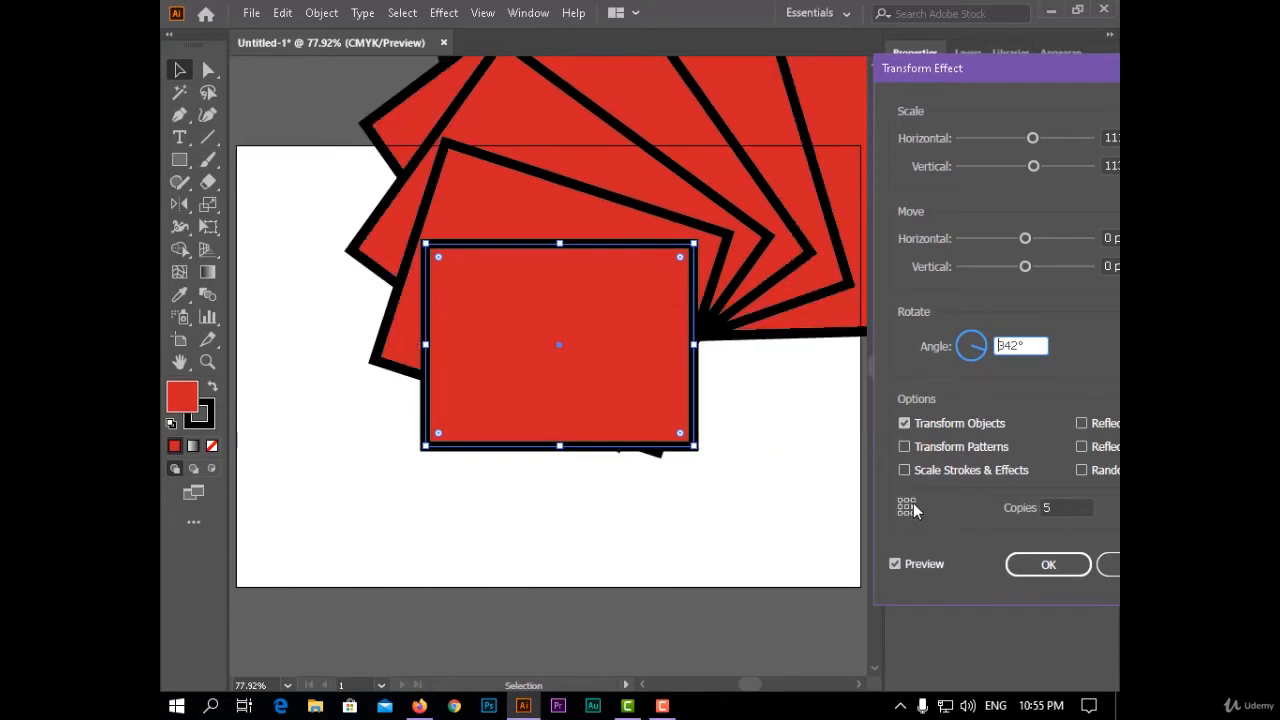
click(907, 504)
click(901, 504)
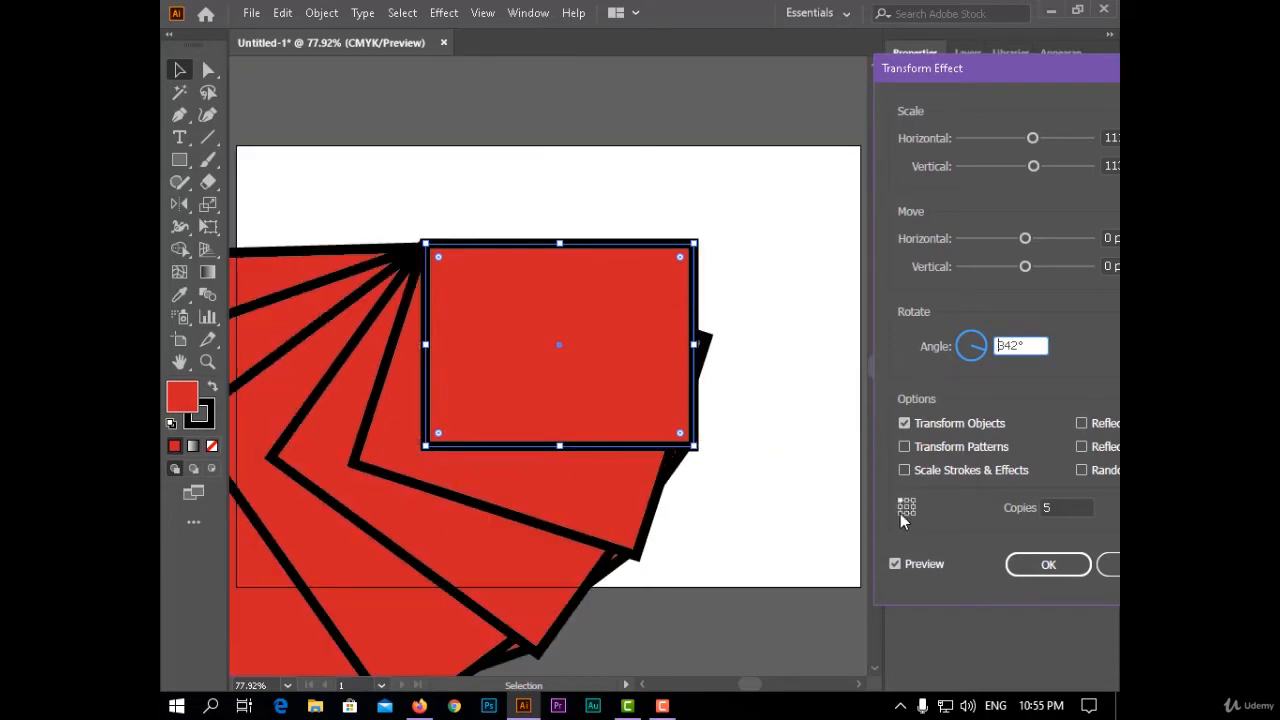
click(901, 513)
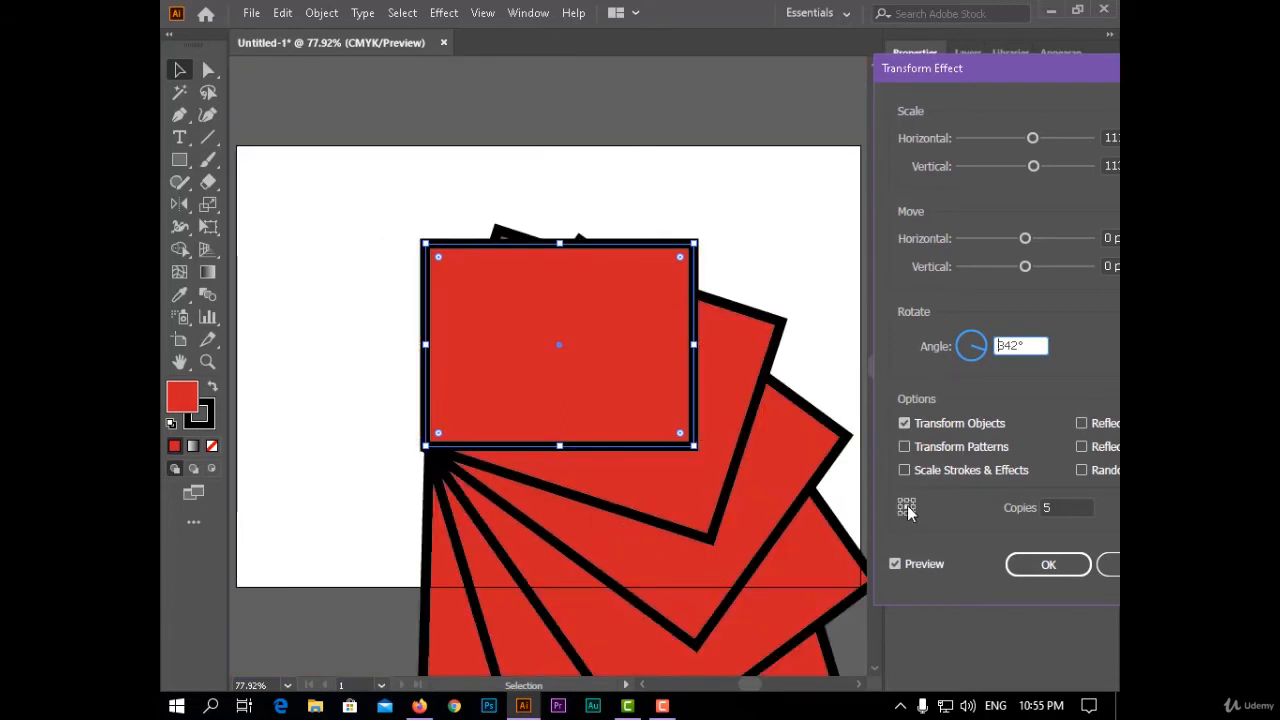
- Return the reference point to the centre, try a 230° rotation, and cancel the Transform effect
click(907, 506)
drag(957, 364, 956, 364)
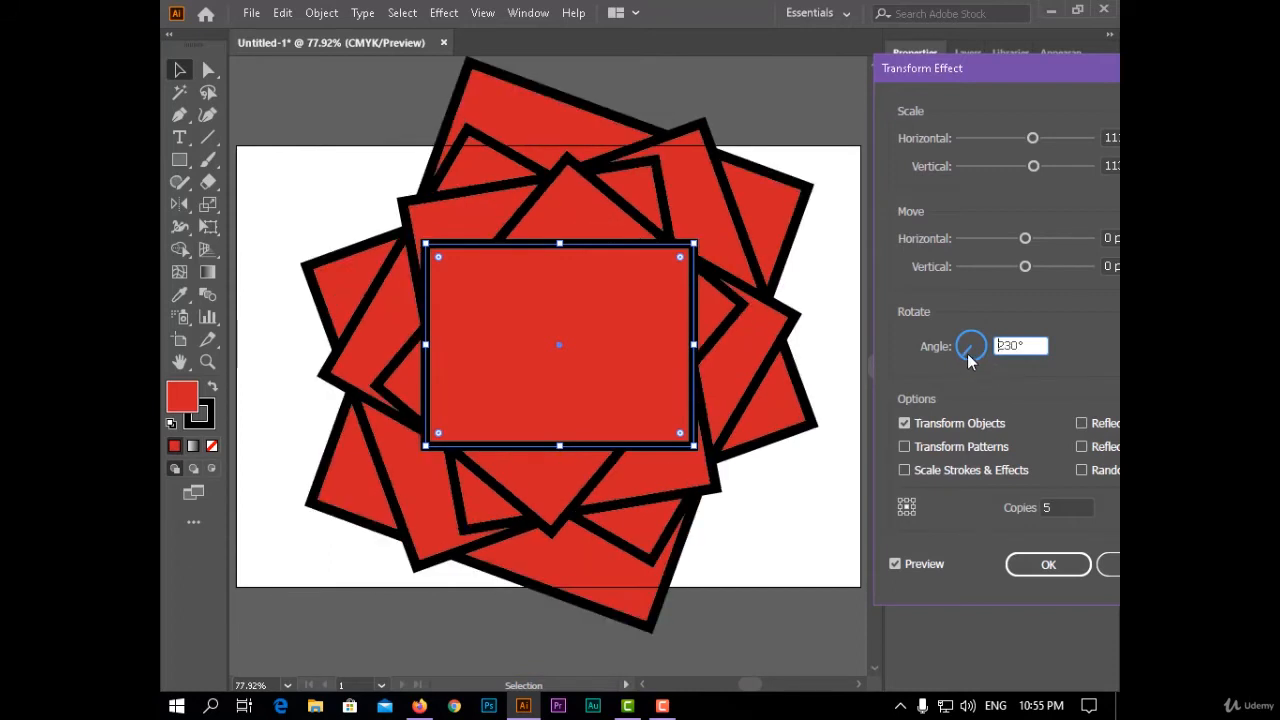
click(1116, 566)
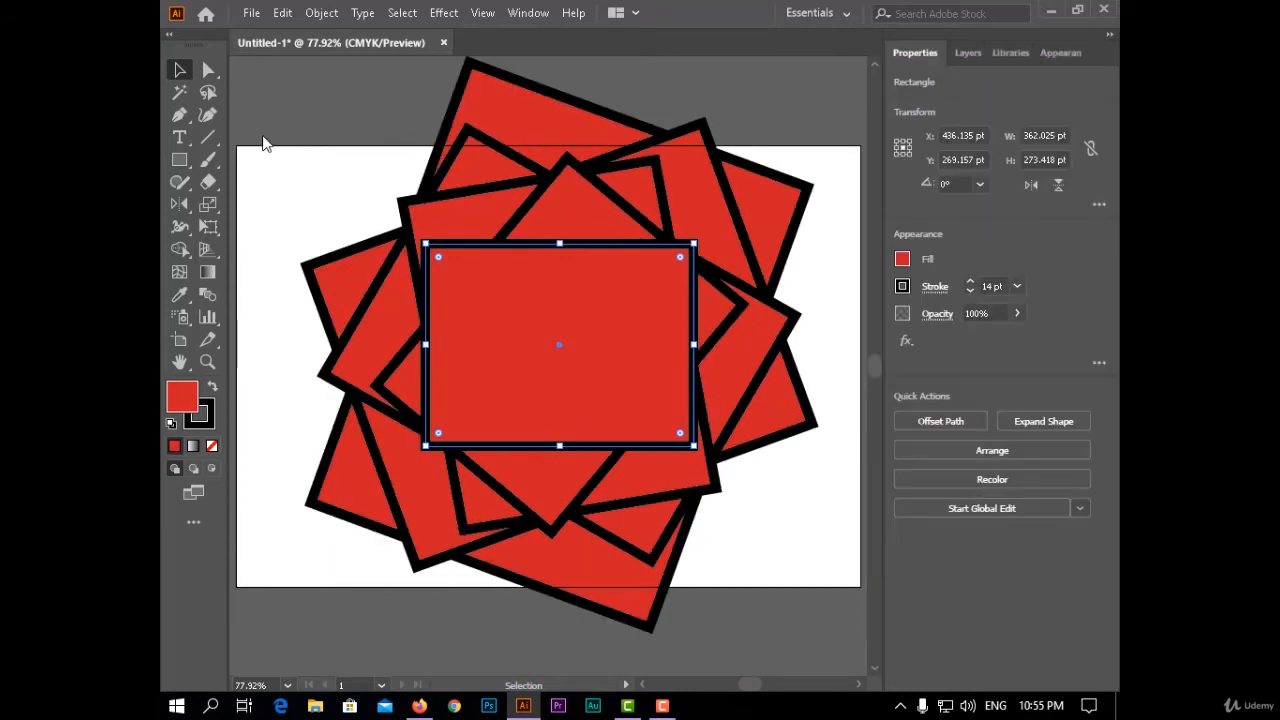
- Delete the red rectangle and draw a circle about 275 pt in diameter near the centre of the artboard
key(Delete)
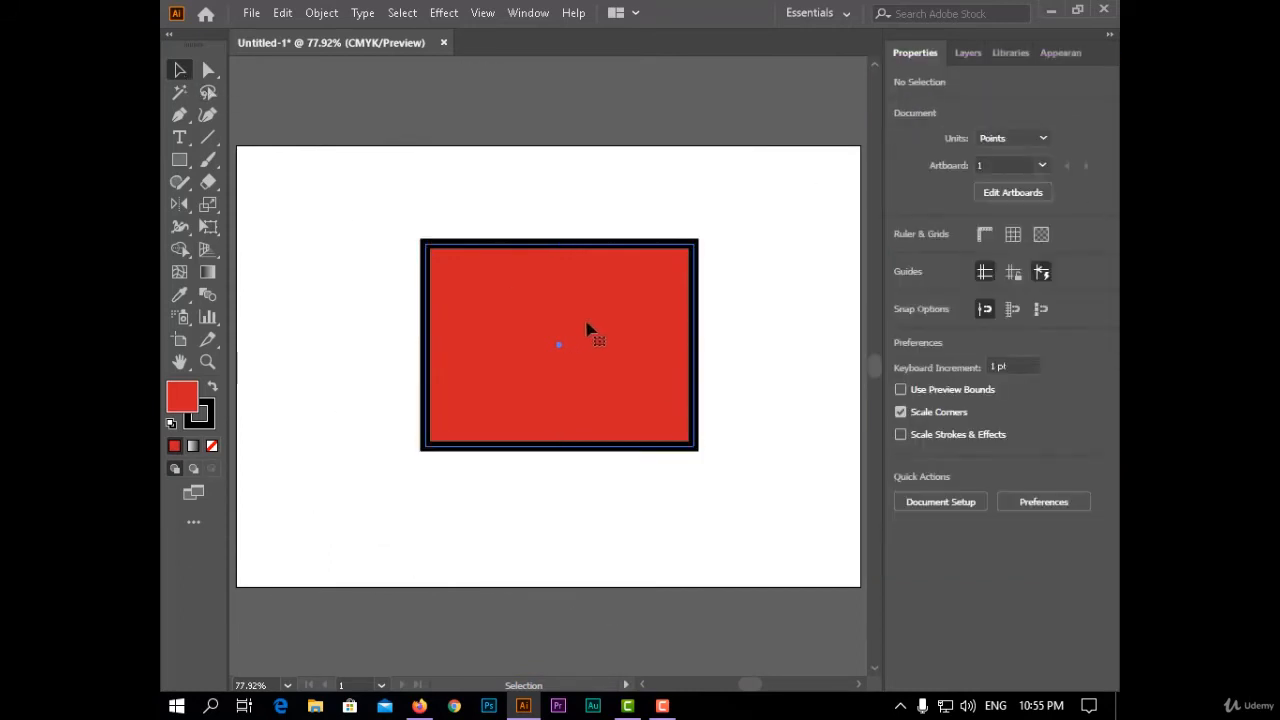
click(174, 163)
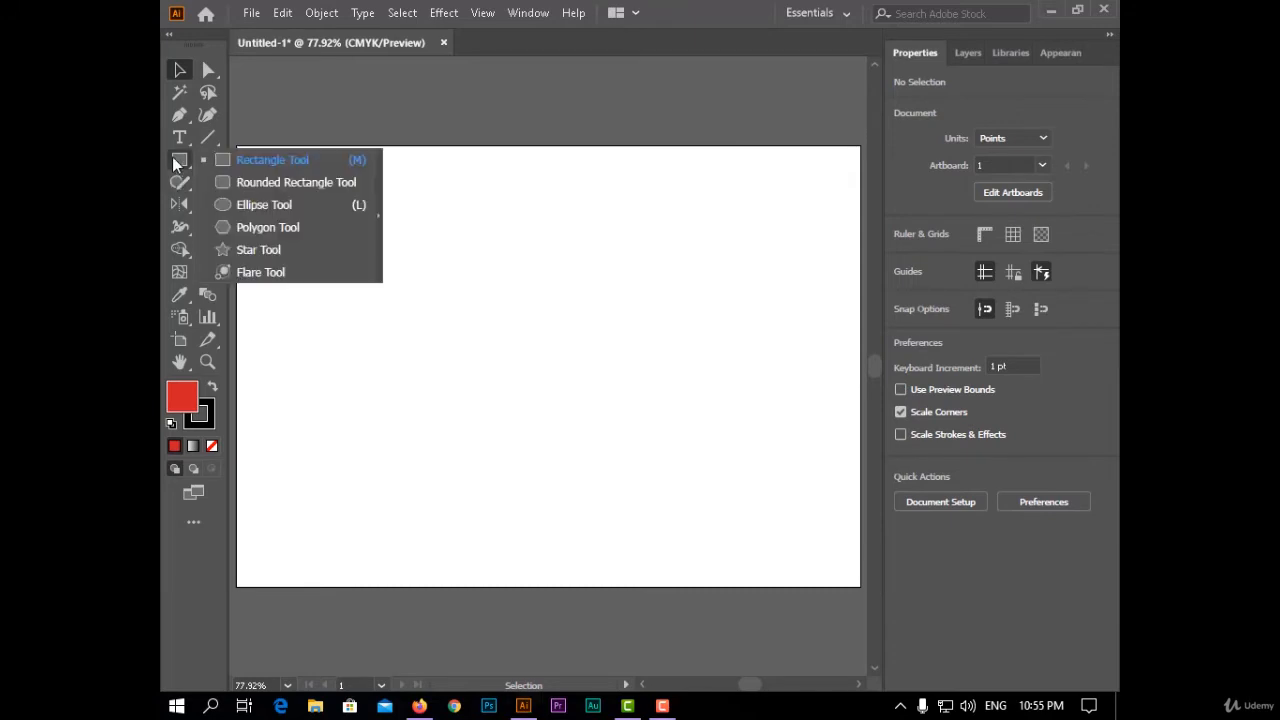
click(264, 204)
drag(469, 257, 672, 460)
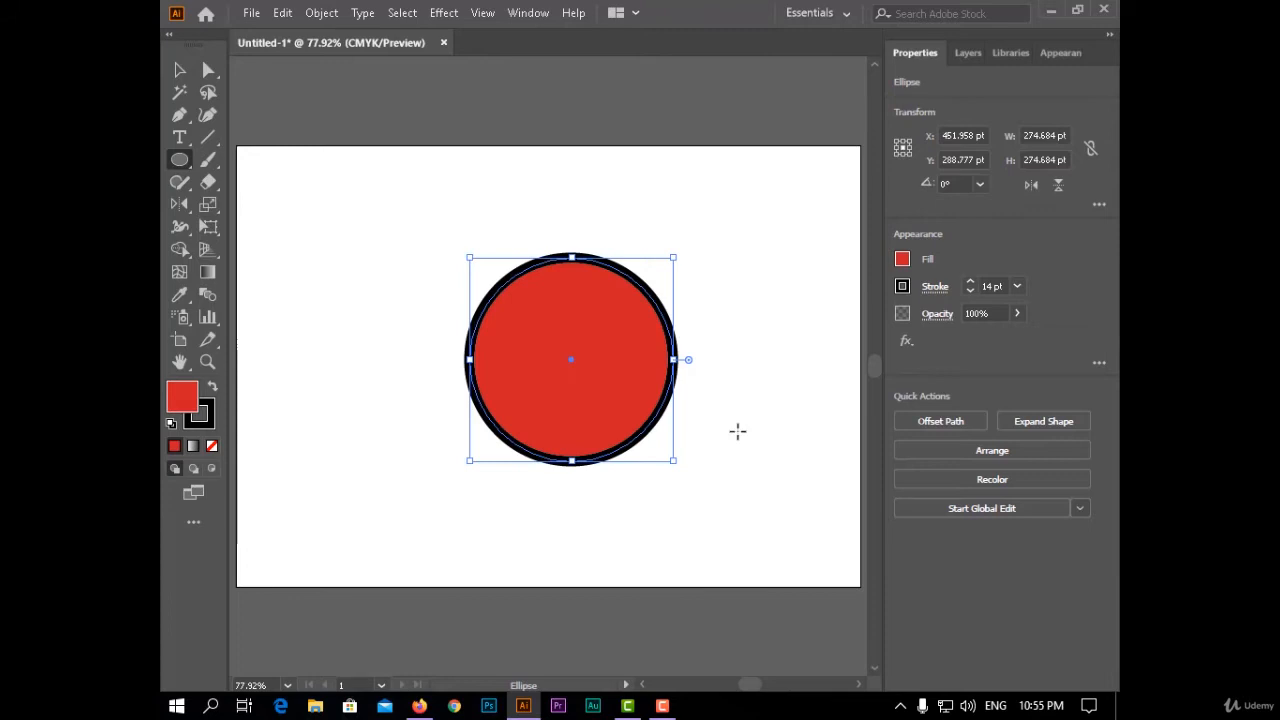
- Remove the circle's fill and reduce its stroke weight to 4 pt
click(902, 262)
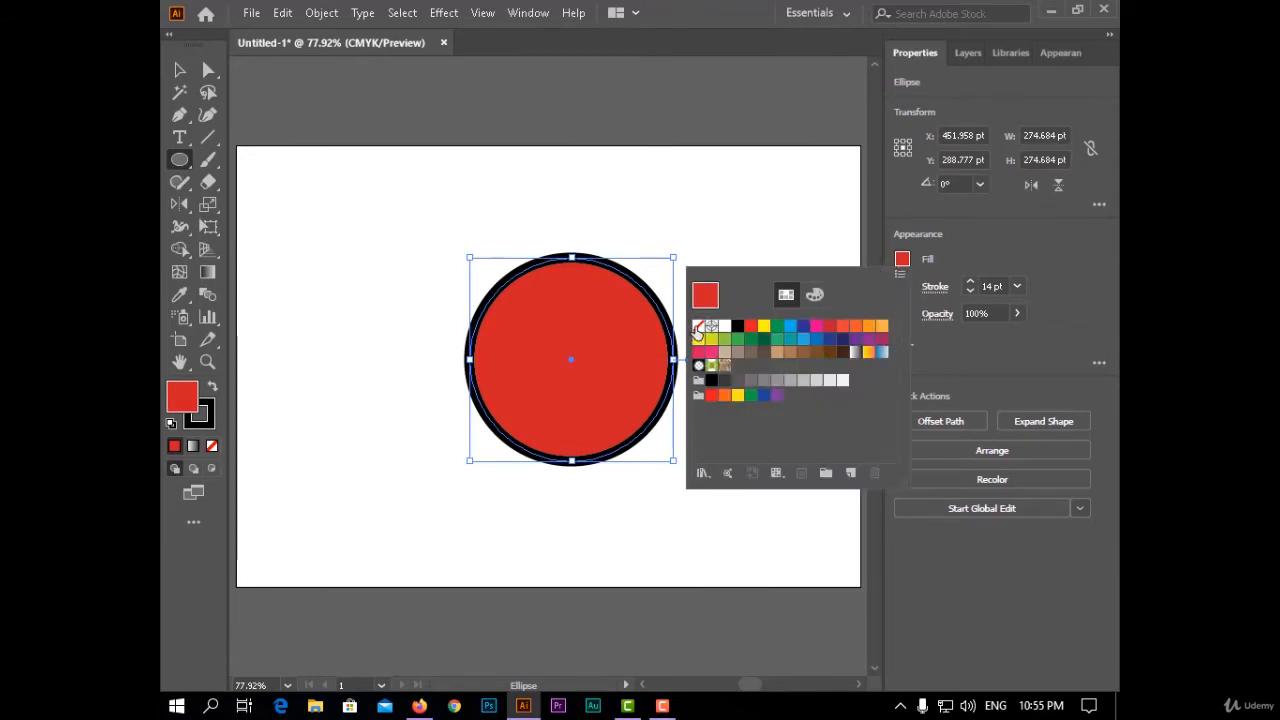
click(698, 328)
click(443, 13)
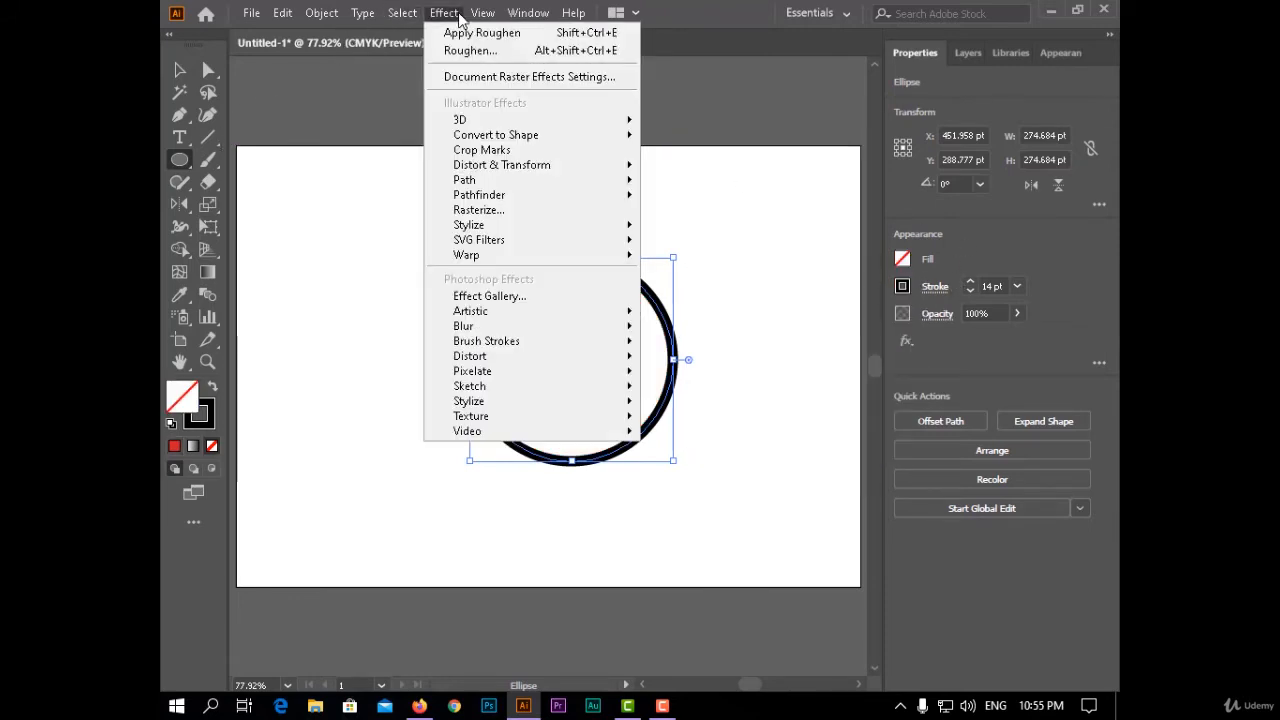
mouse_move(614, 181)
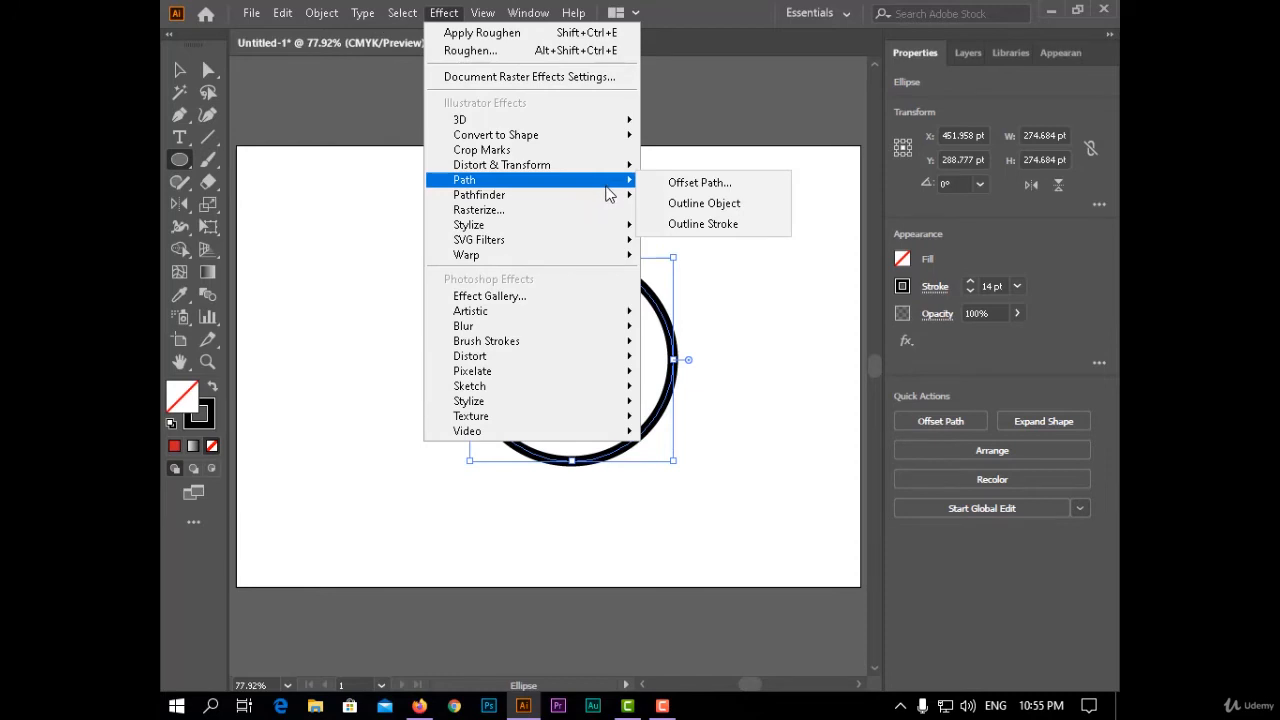
click(970, 291)
click(970, 292)
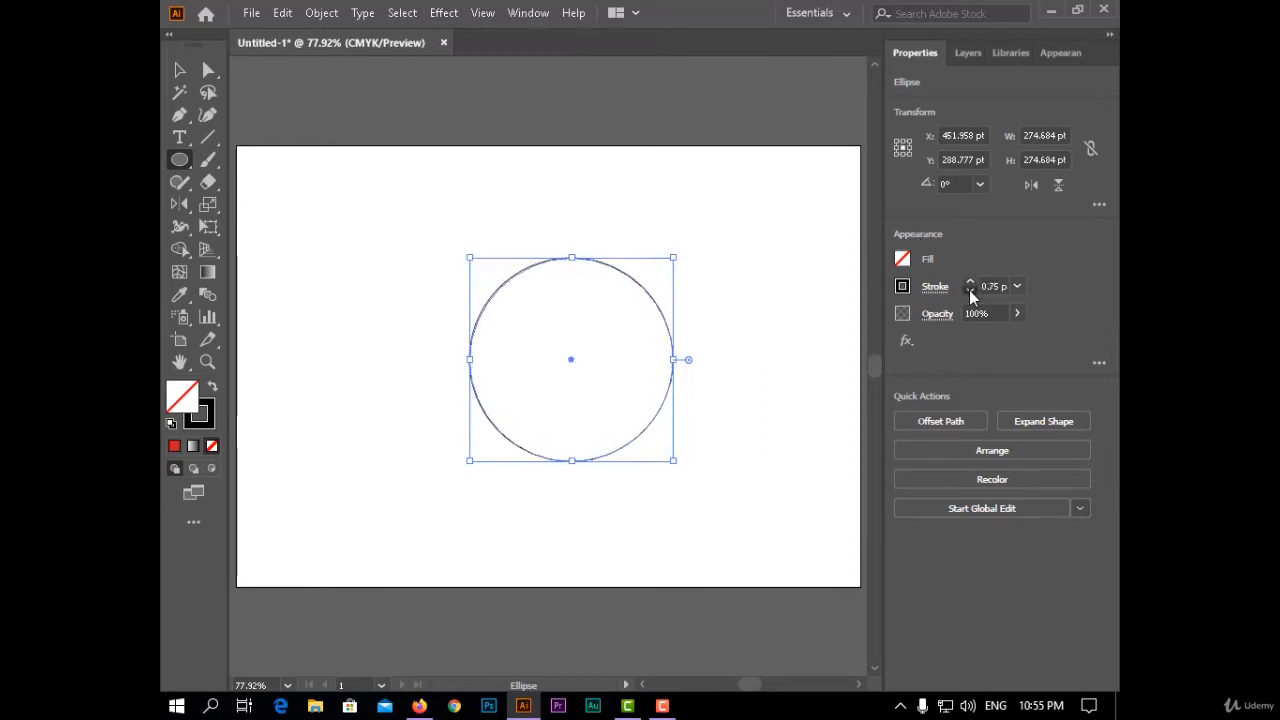
click(970, 291)
click(970, 283)
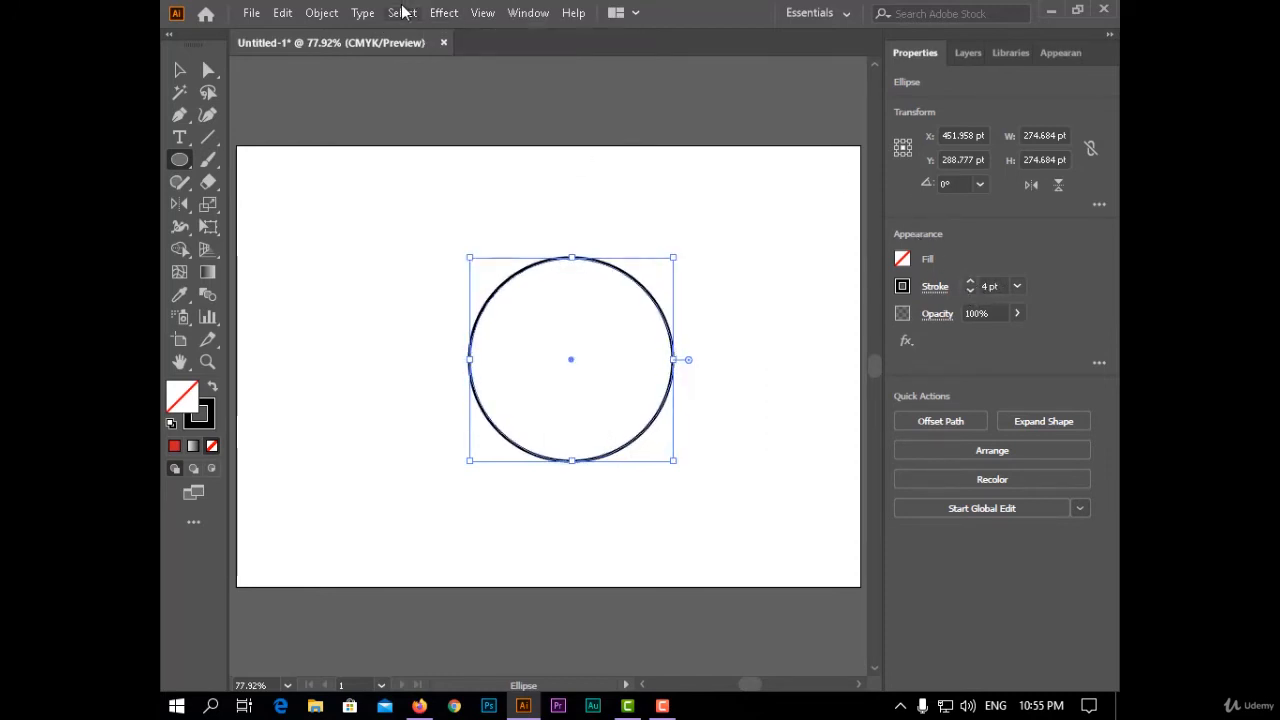
- Start a Transform effect on the circle and set the number of copies to 6
click(443, 13)
mouse_move(587, 177)
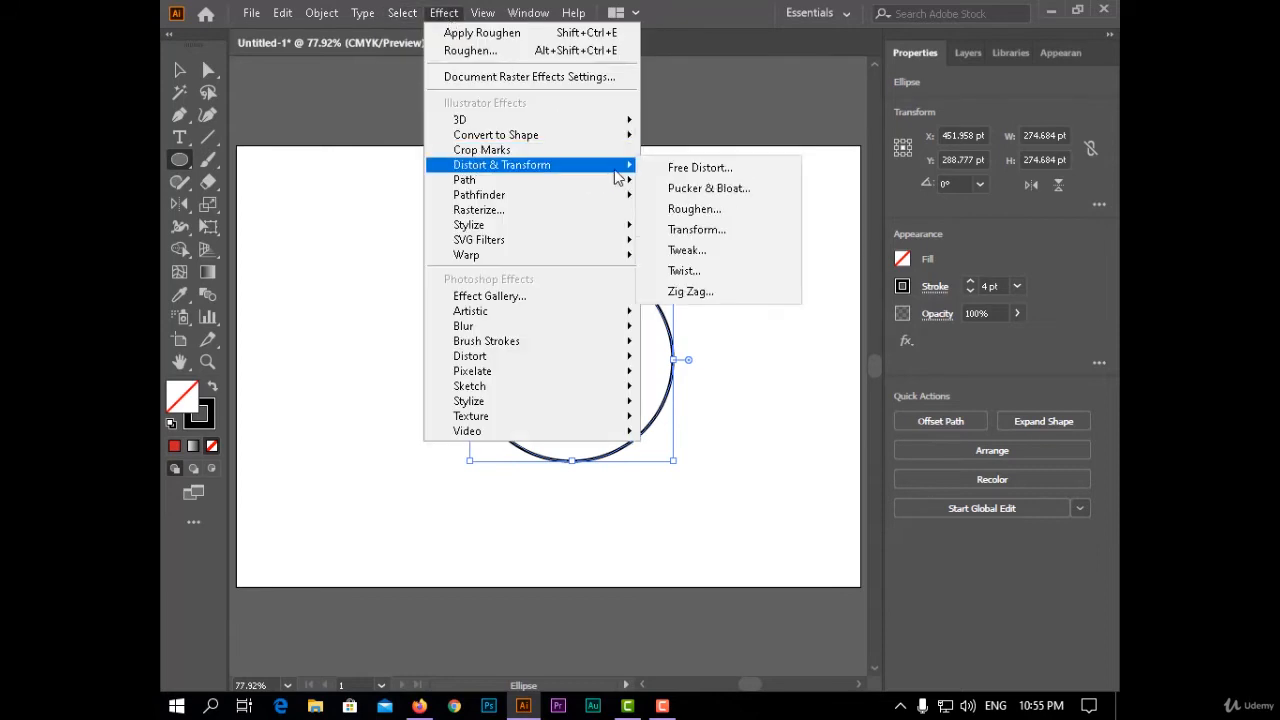
click(705, 231)
drag(1004, 76, 874, 72)
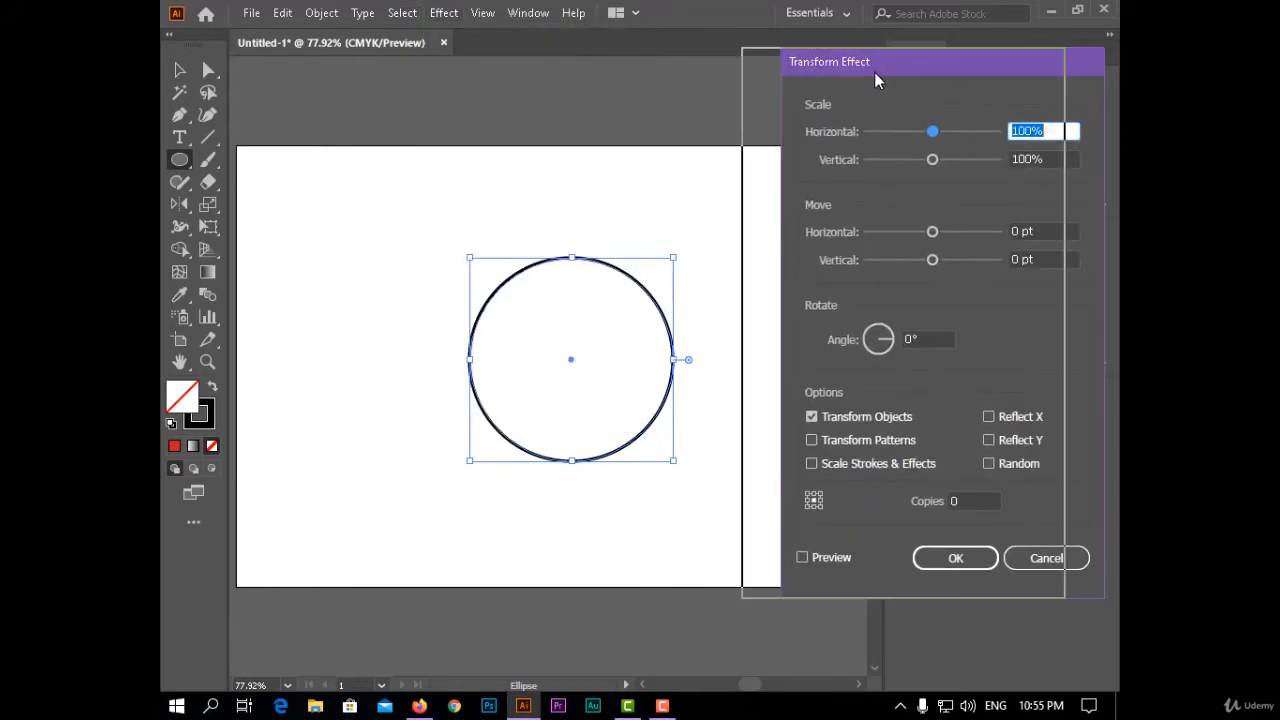
double_click(936, 501)
text(6)
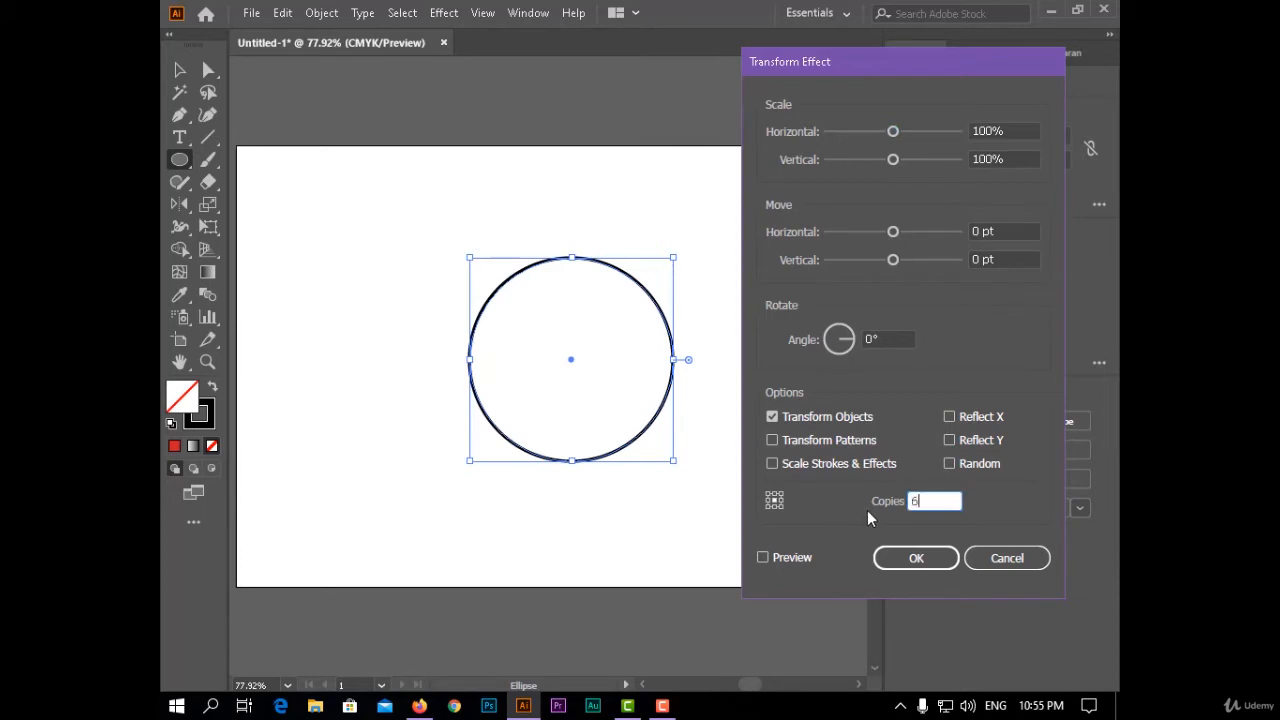
- Scale the circle copies to 136% horizontally and 141% vertically, rotate them 290°, and turn on the preview
click(896, 135)
drag(896, 141, 917, 139)
drag(836, 343, 845, 358)
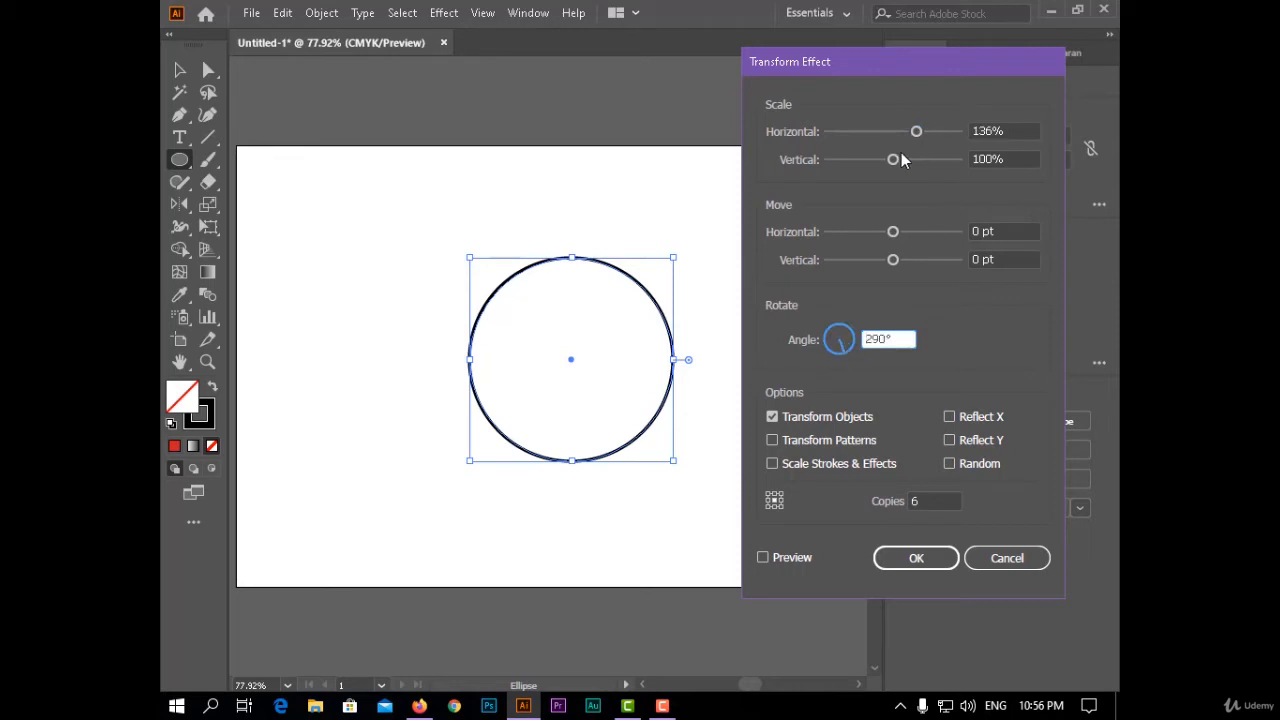
drag(893, 159, 919, 160)
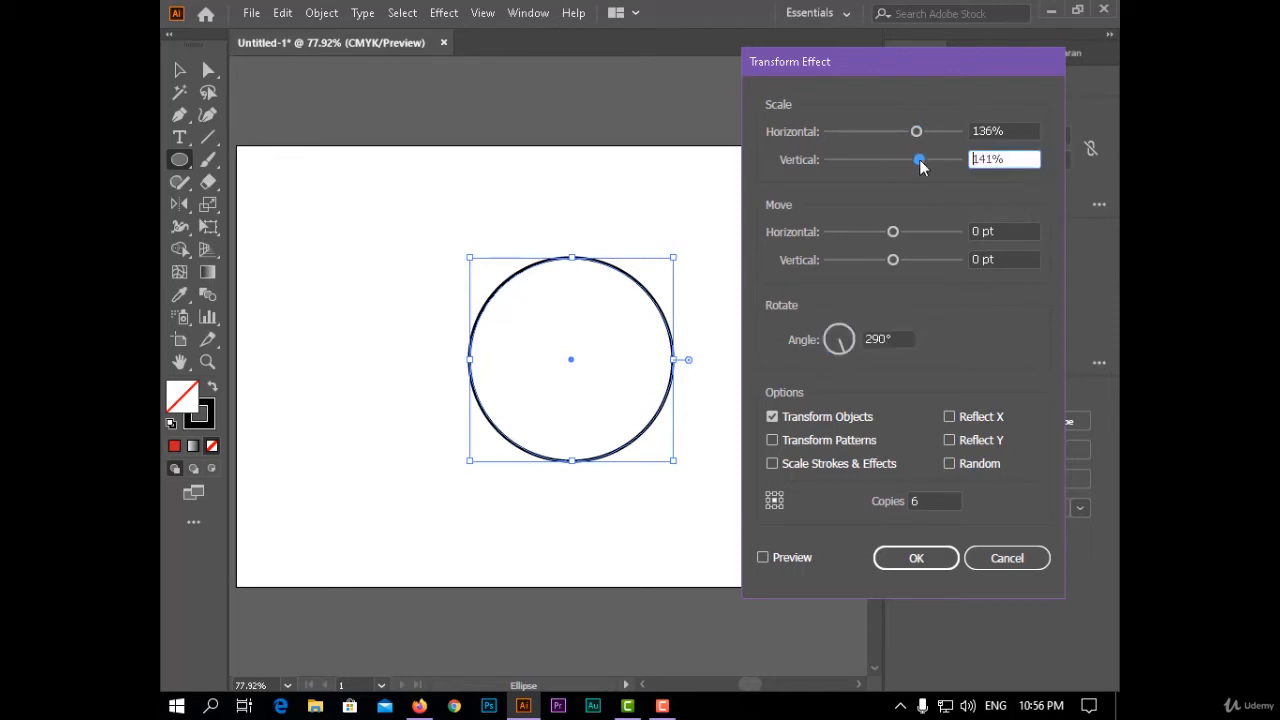
click(790, 557)
- Adjust the circle's transform to 114% horizontal scale, 100% vertical scale and 259° rotation, and increase the copies to 50
mouse_move(916, 131)
mouse_down()
mouse_move(887, 131)
mouse_move(893, 166)
mouse_move(902, 131)
mouse_up()
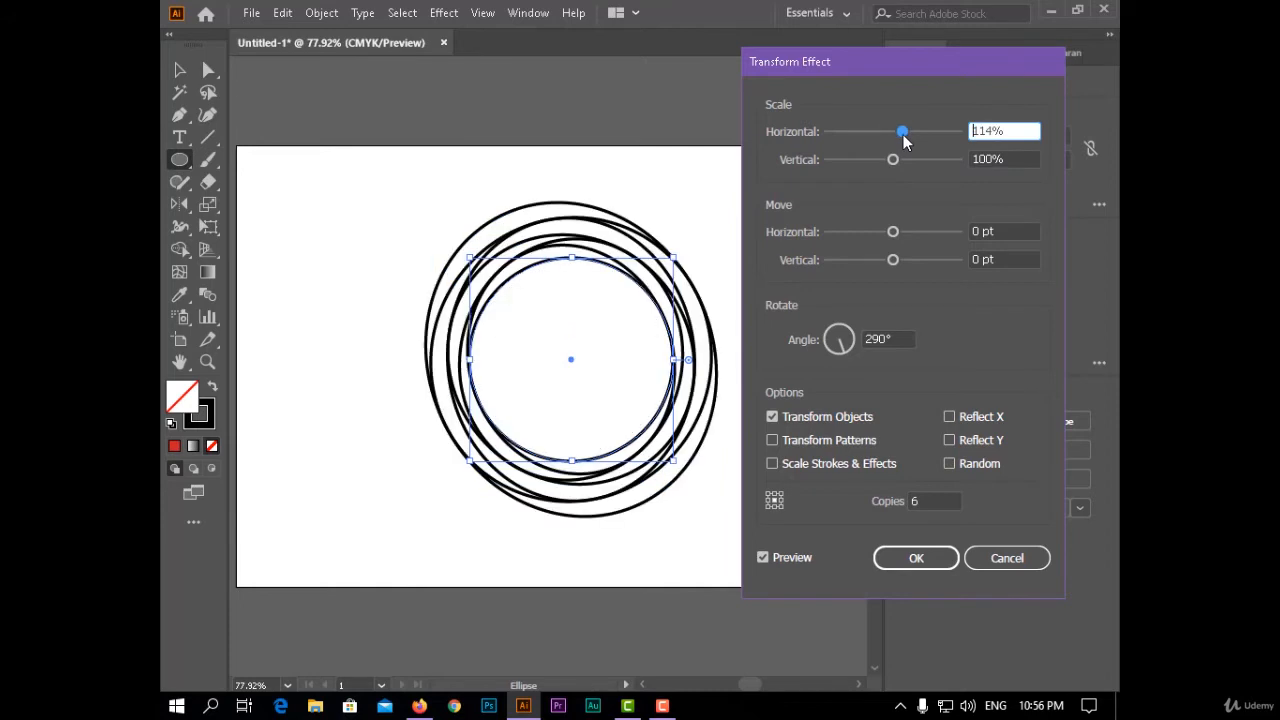
mouse_move(856, 352)
mouse_down()
mouse_move(826, 357)
mouse_move(849, 334)
mouse_up()
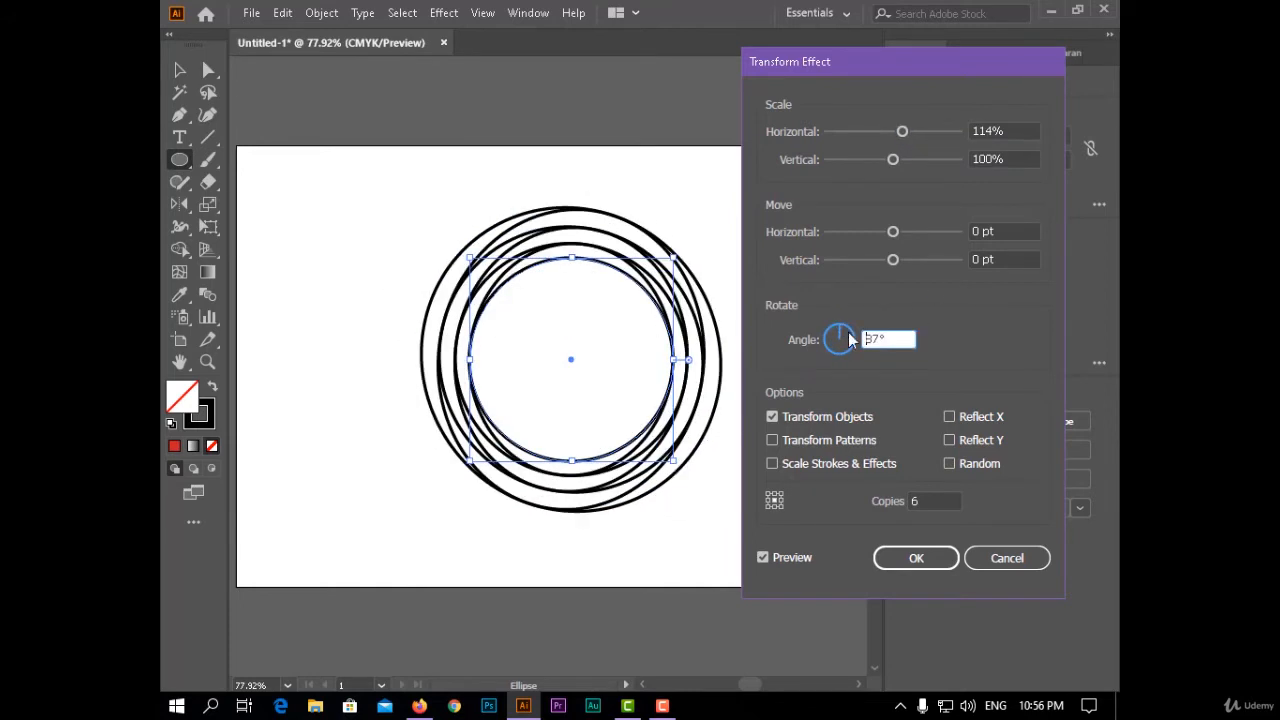
click(943, 500)
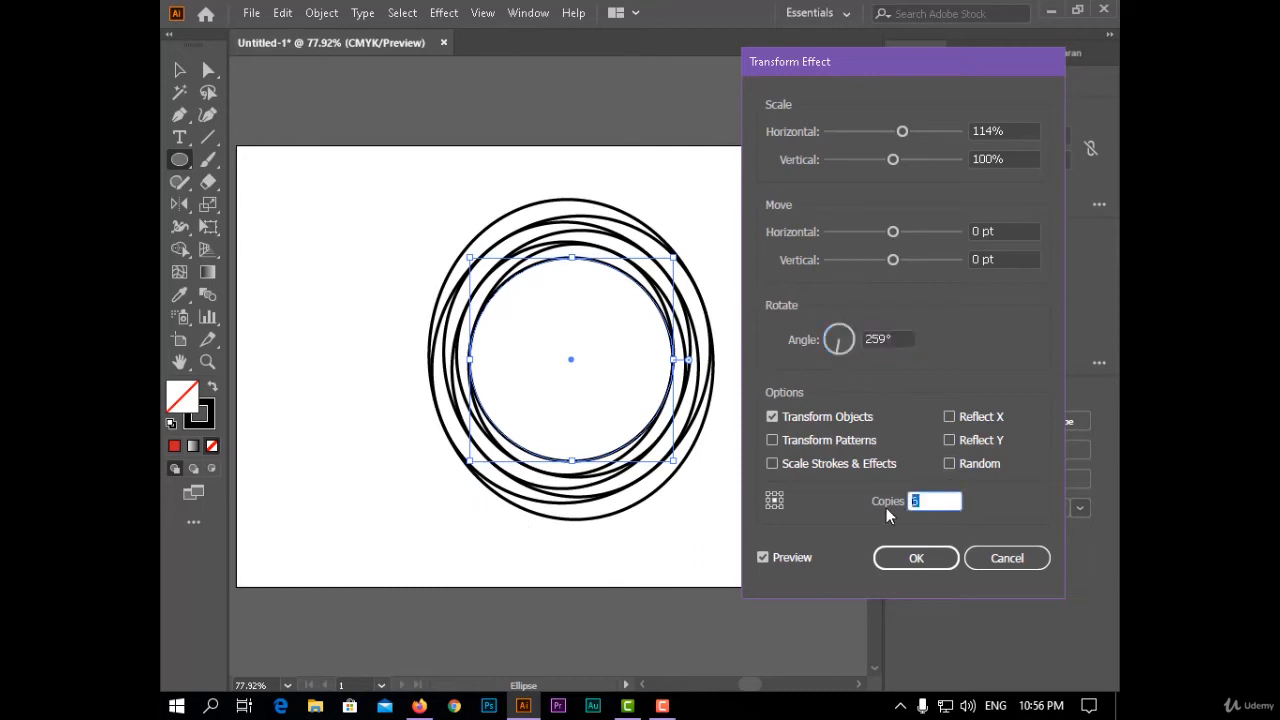
text(9)
key(BackSpace)
text(50)
- Set the horizontal move to 5 pt, choose the middle-right reference point after trying the bottom one, and apply the Transform effect
mouse_move(895, 231)
mouse_down()
mouse_move(865, 235)
mouse_move(896, 231)
mouse_up()
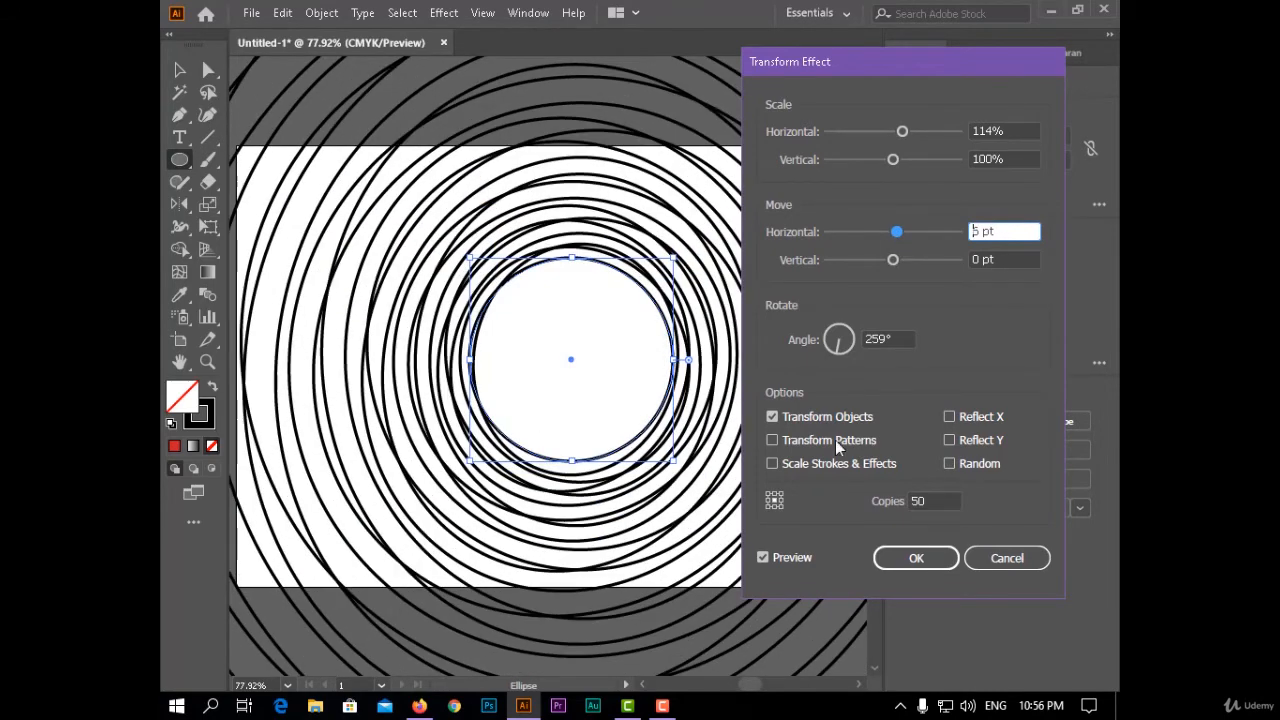
key(Down)
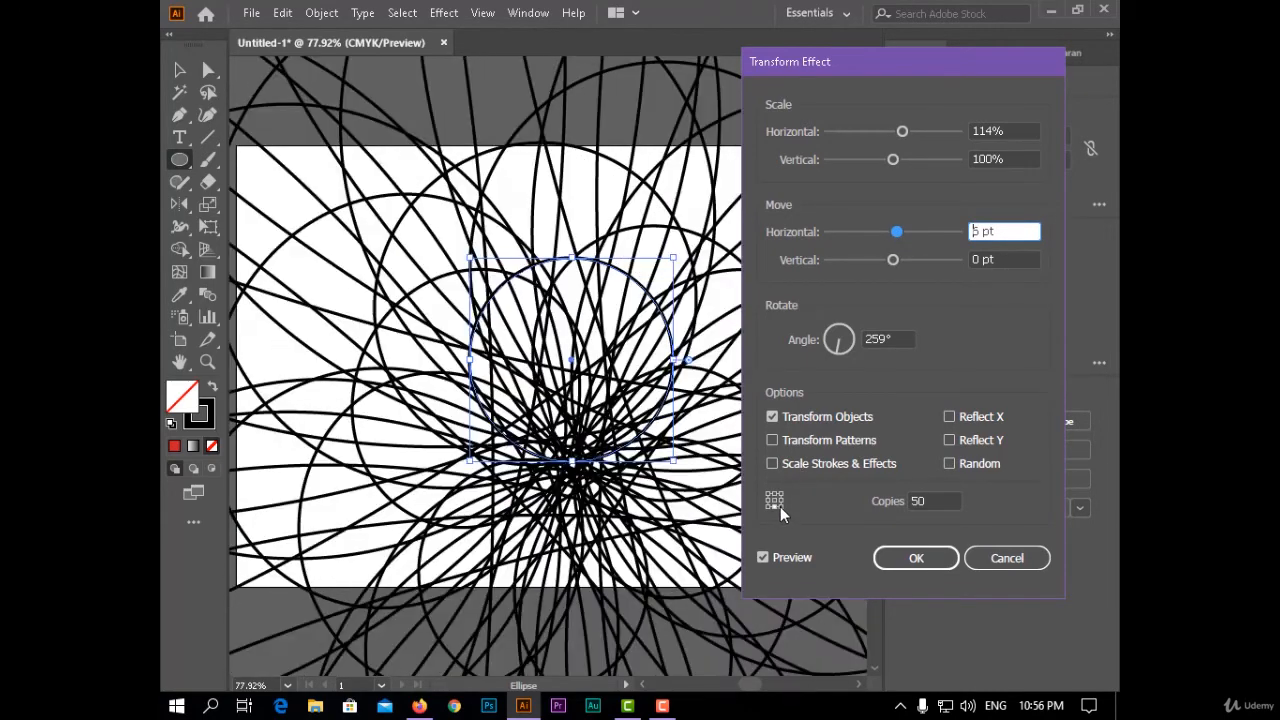
key(Down)
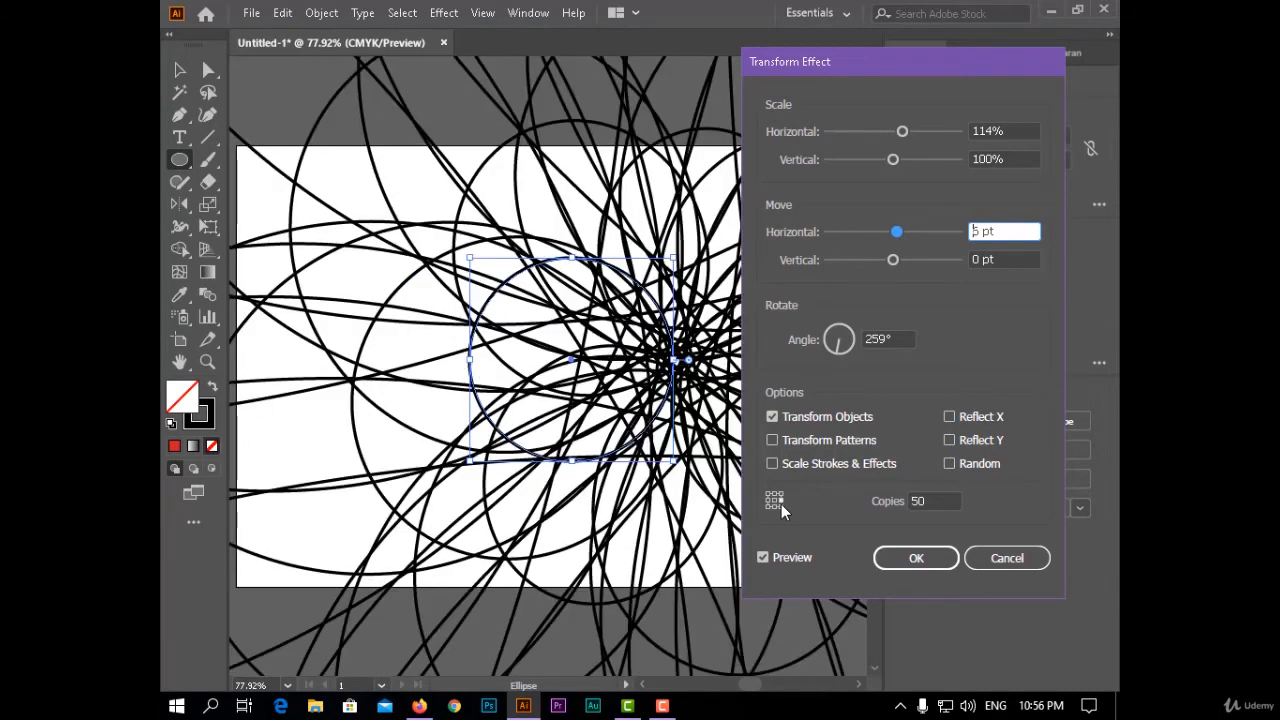
click(920, 558)
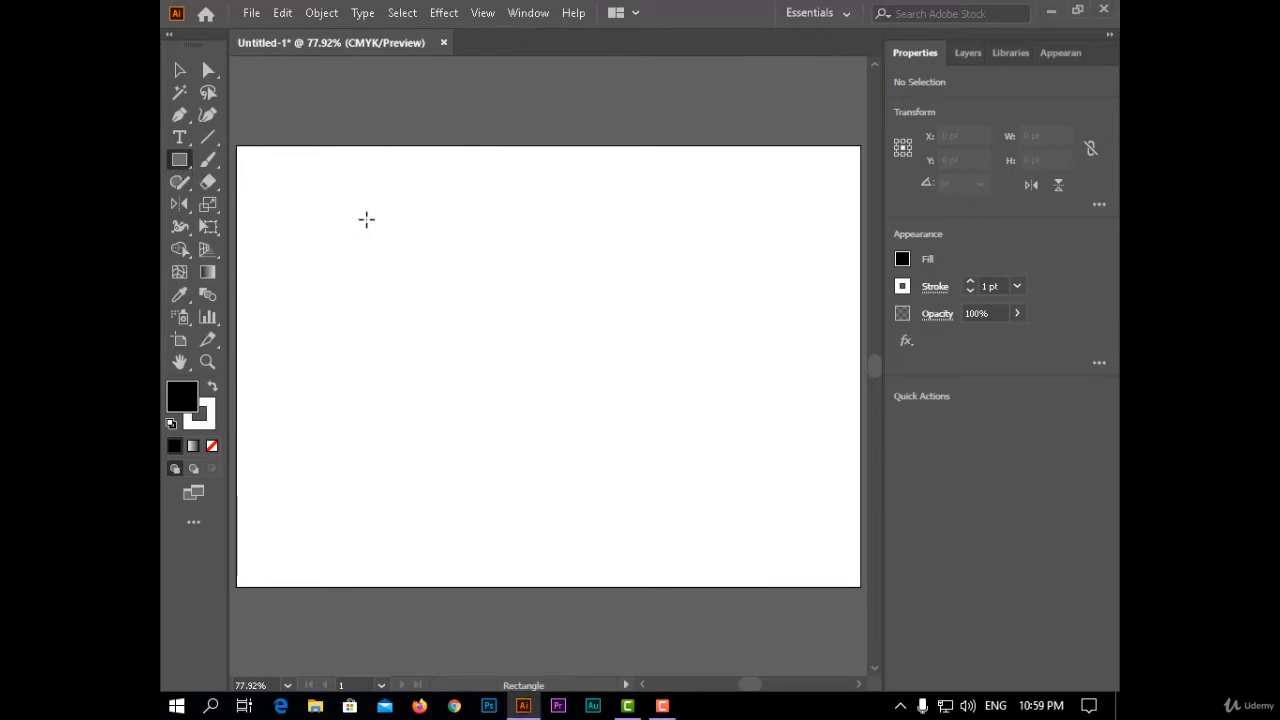
- Draw a black rectangle about 382 by 254 pt in the upper-middle part of the empty artboard
drag(366, 219, 649, 407)
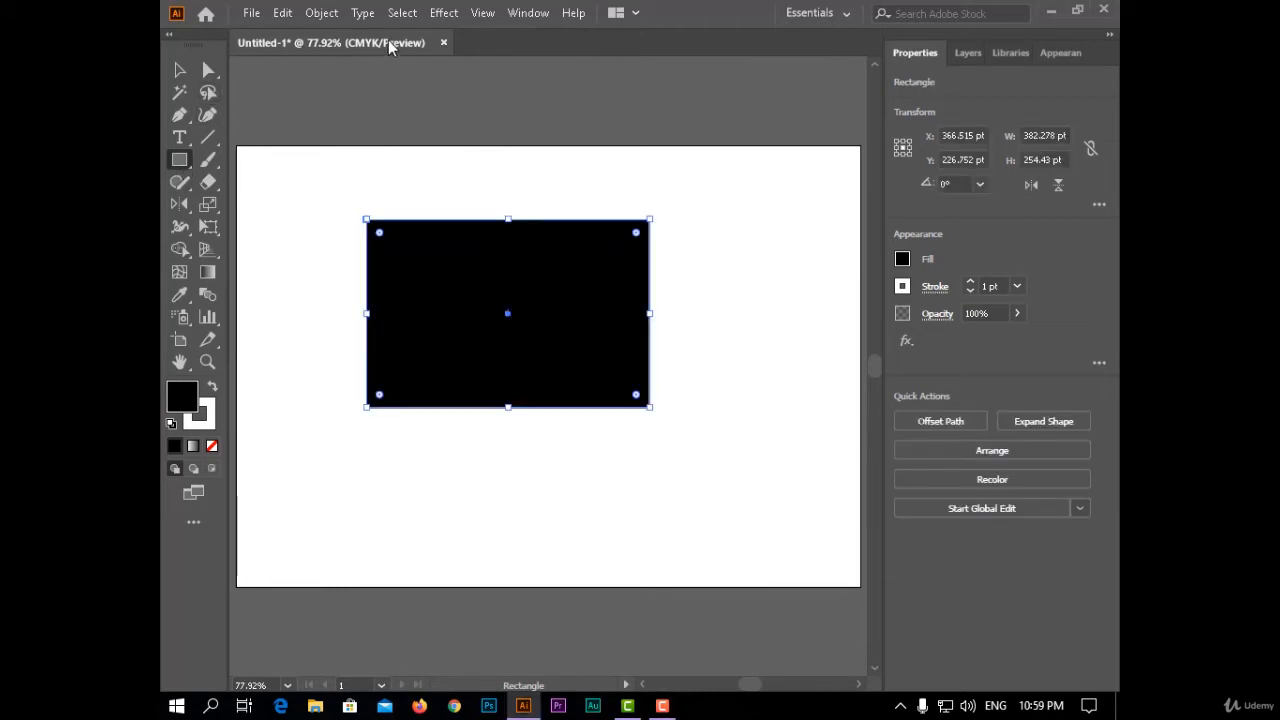
- Start a Tweak effect on the black rectangle with preview on, at 24% horizontal and 26% vertical
click(482, 13)
mouse_move(444, 12)
mouse_move(612, 167)
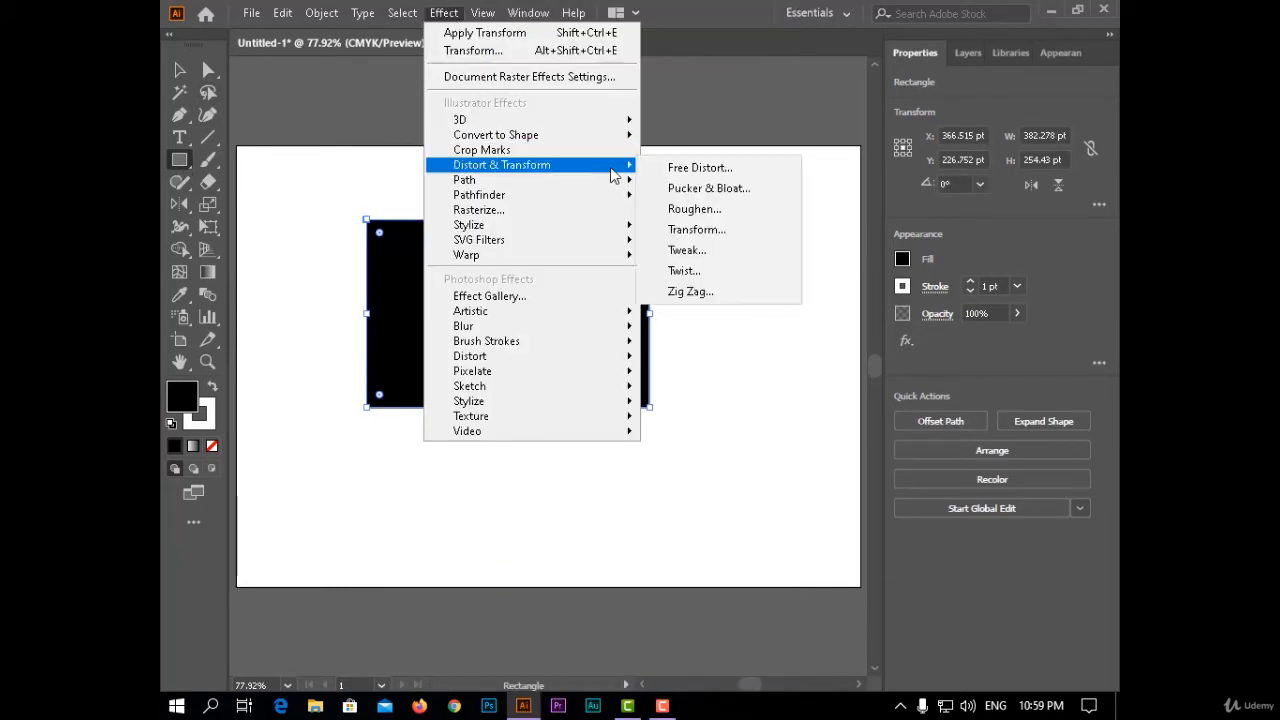
click(740, 250)
drag(882, 99, 843, 97)
click(790, 384)
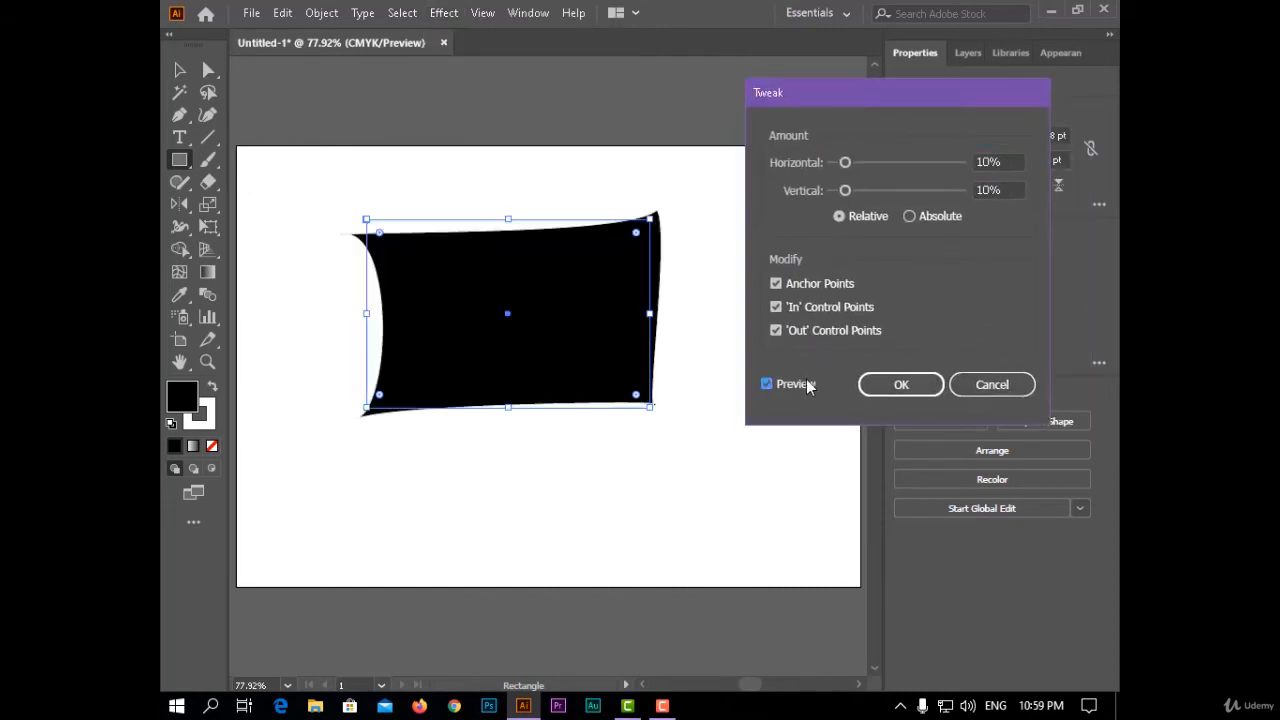
drag(845, 165, 862, 191)
drag(859, 163, 866, 191)
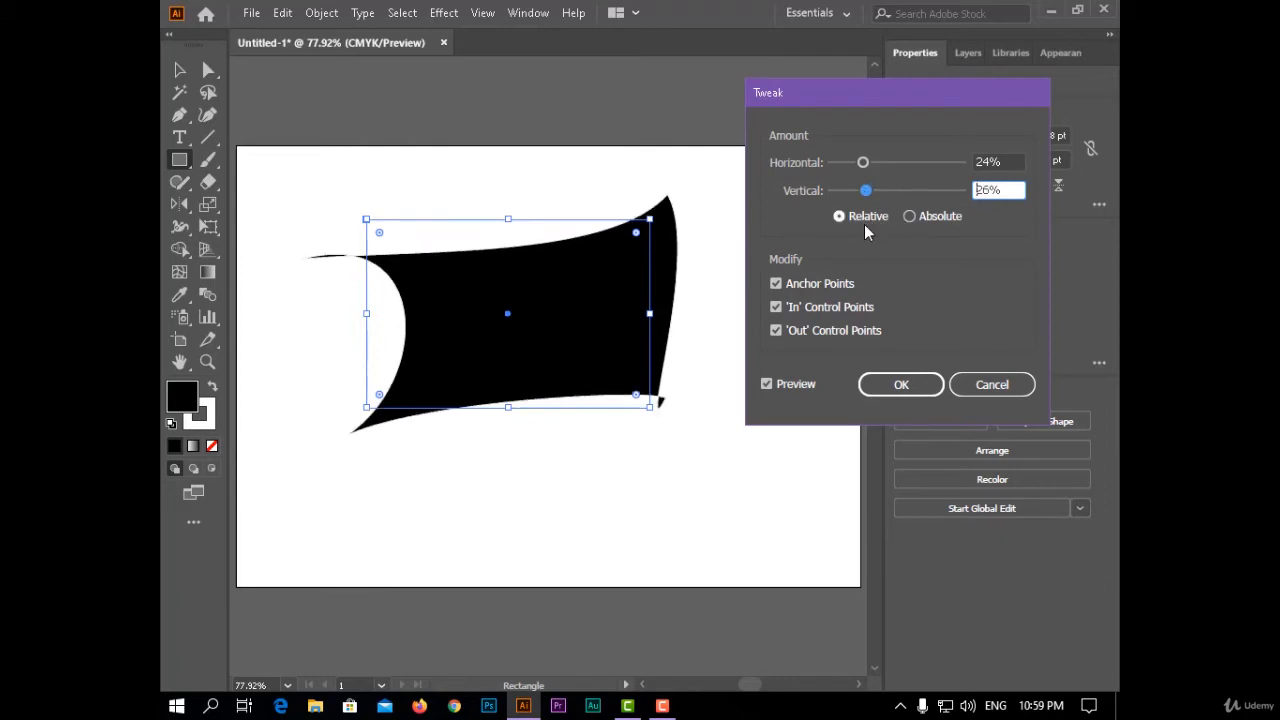
- Try absolute tweak amounts, return to relative, set the vertical amount to 51% and apply the Tweak effect
click(930, 218)
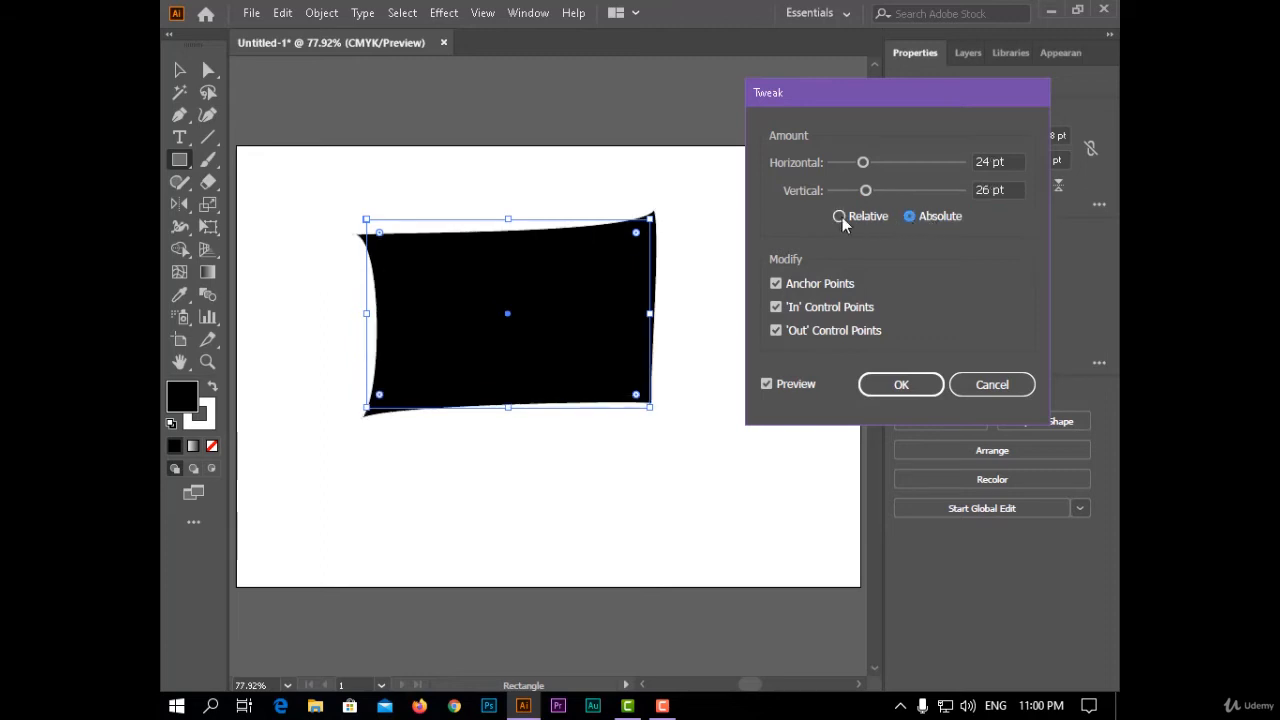
click(840, 217)
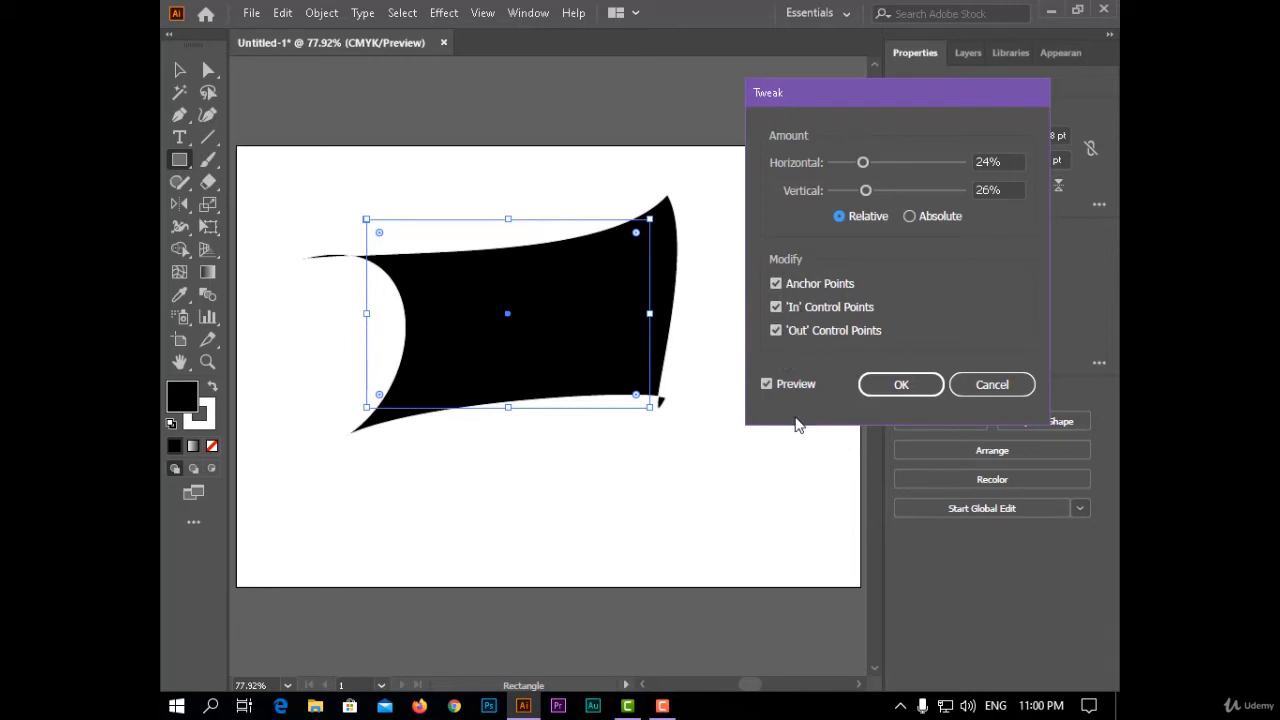
drag(866, 190, 897, 190)
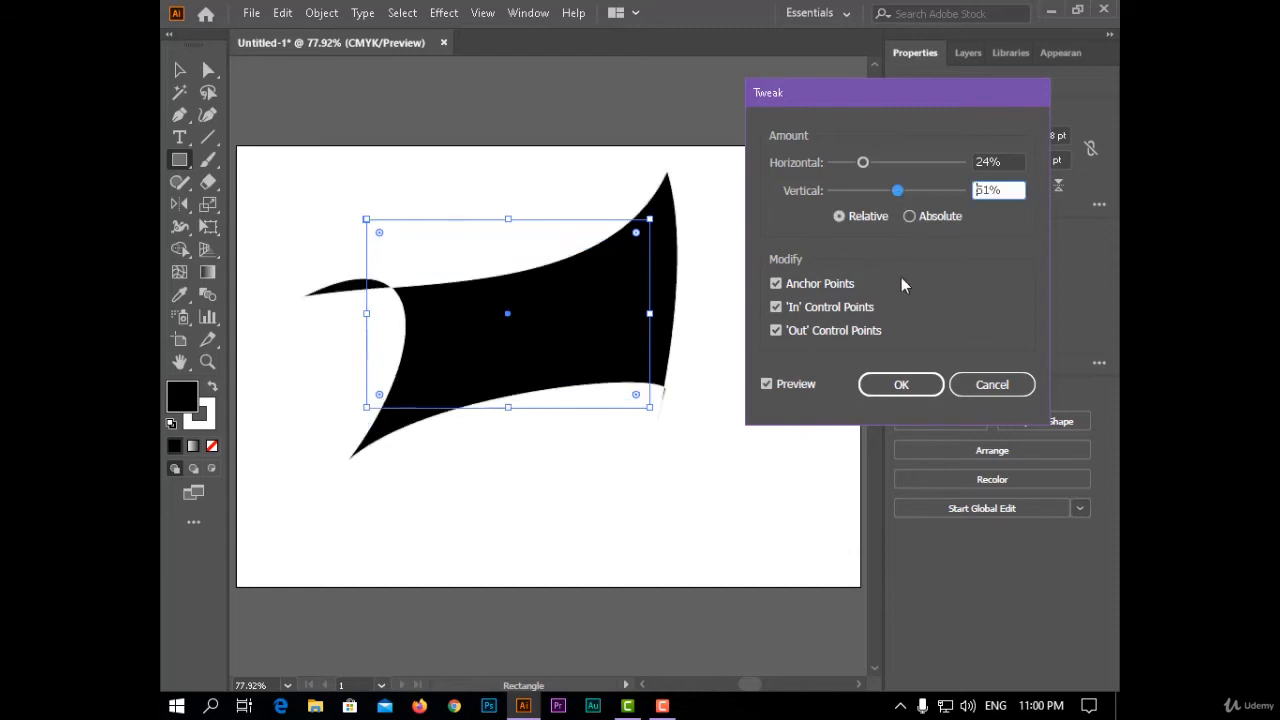
click(901, 385)
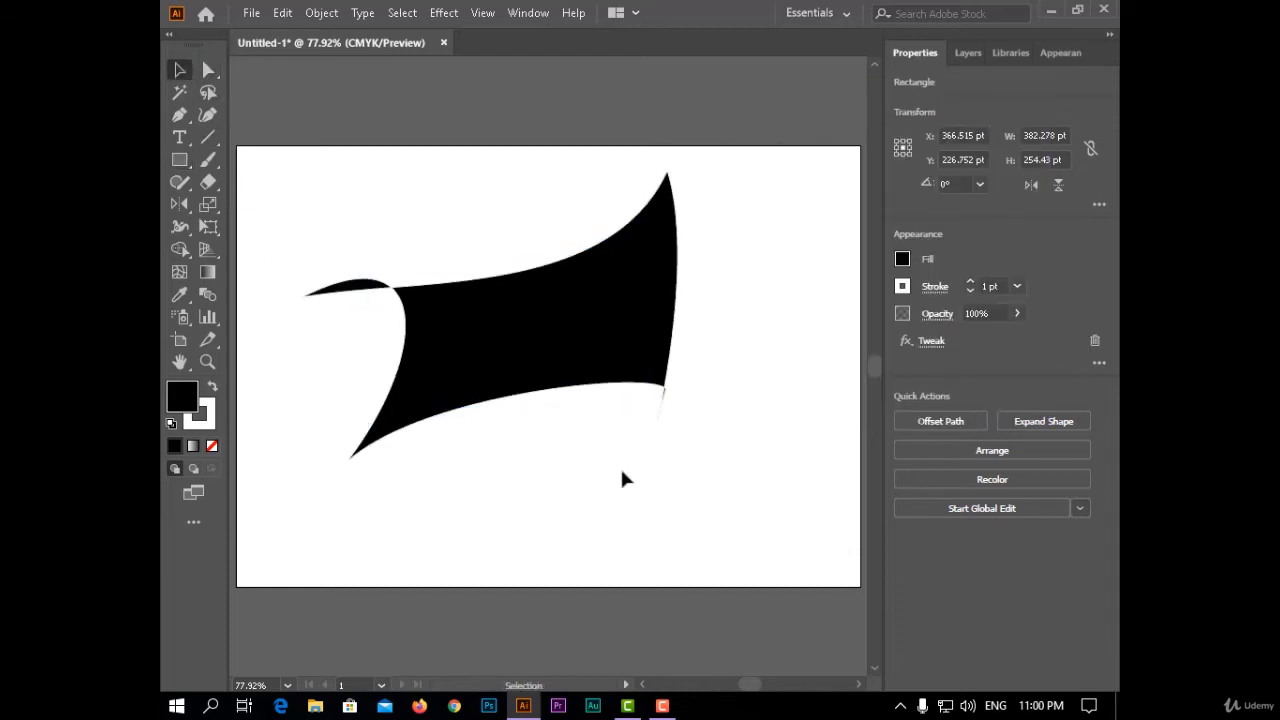
- Delete the tweaked rectangle and draw a new black rectangle about 452 by 351 pt near the artboard's middle
key(Delete)
click(444, 13)
mouse_move(622, 166)
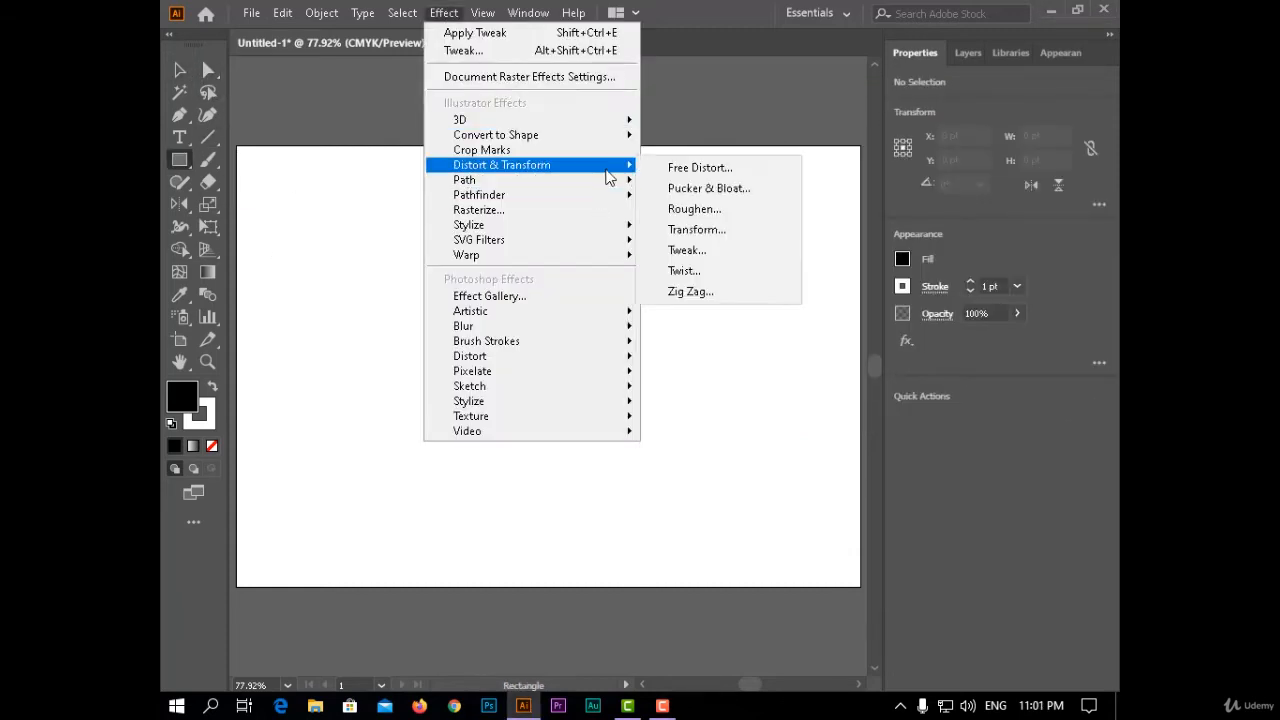
click(761, 428)
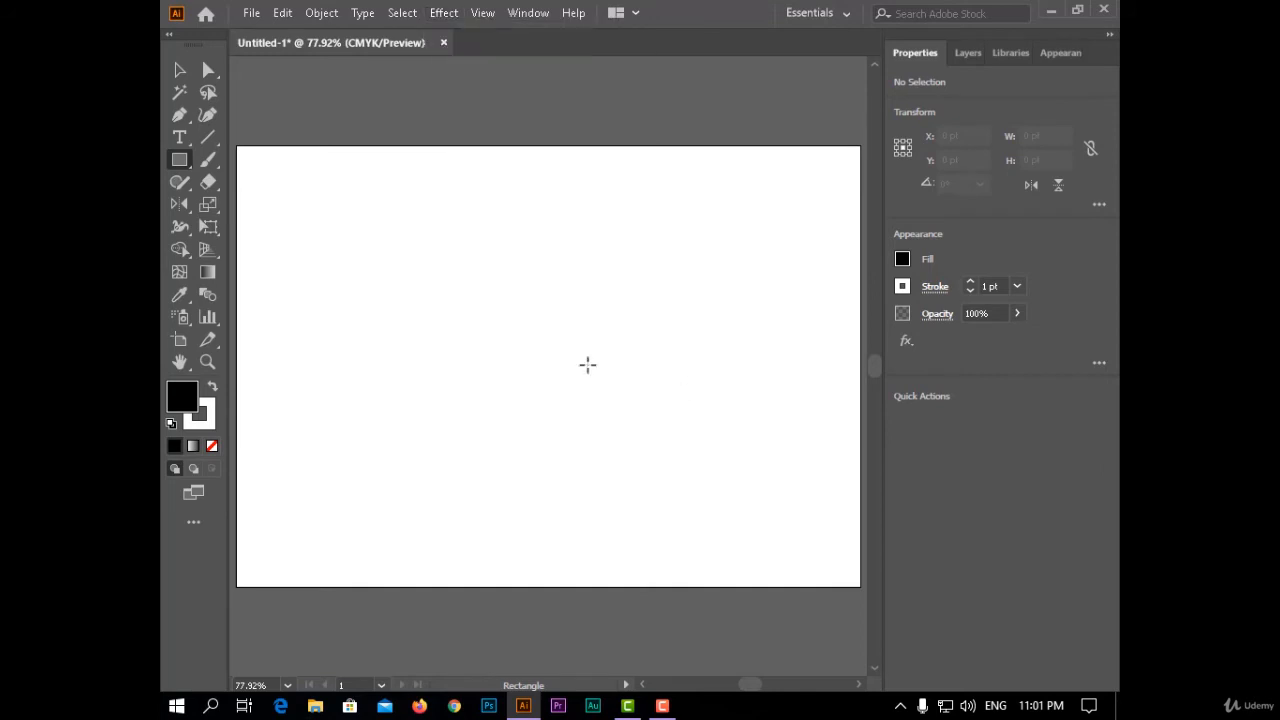
drag(361, 205, 696, 464)
- Start a Twist effect on the new rectangle with preview on and raise the angle to 33°
click(432, 14)
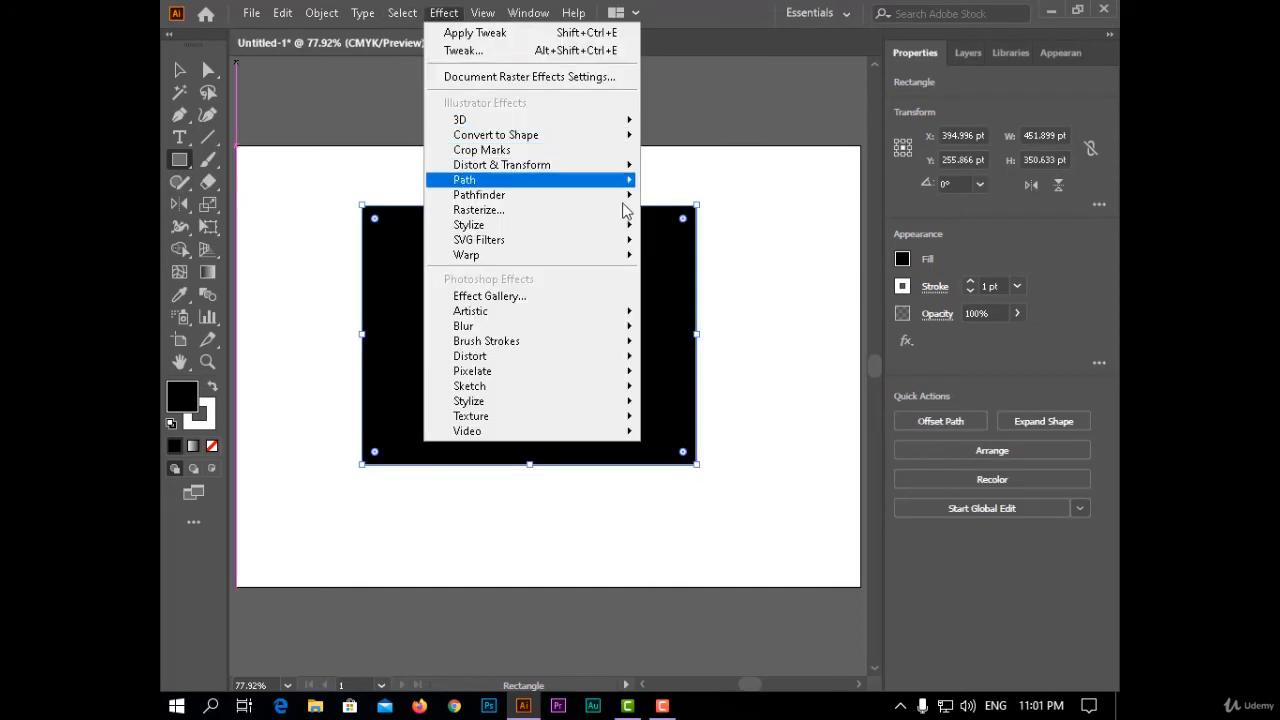
mouse_move(563, 164)
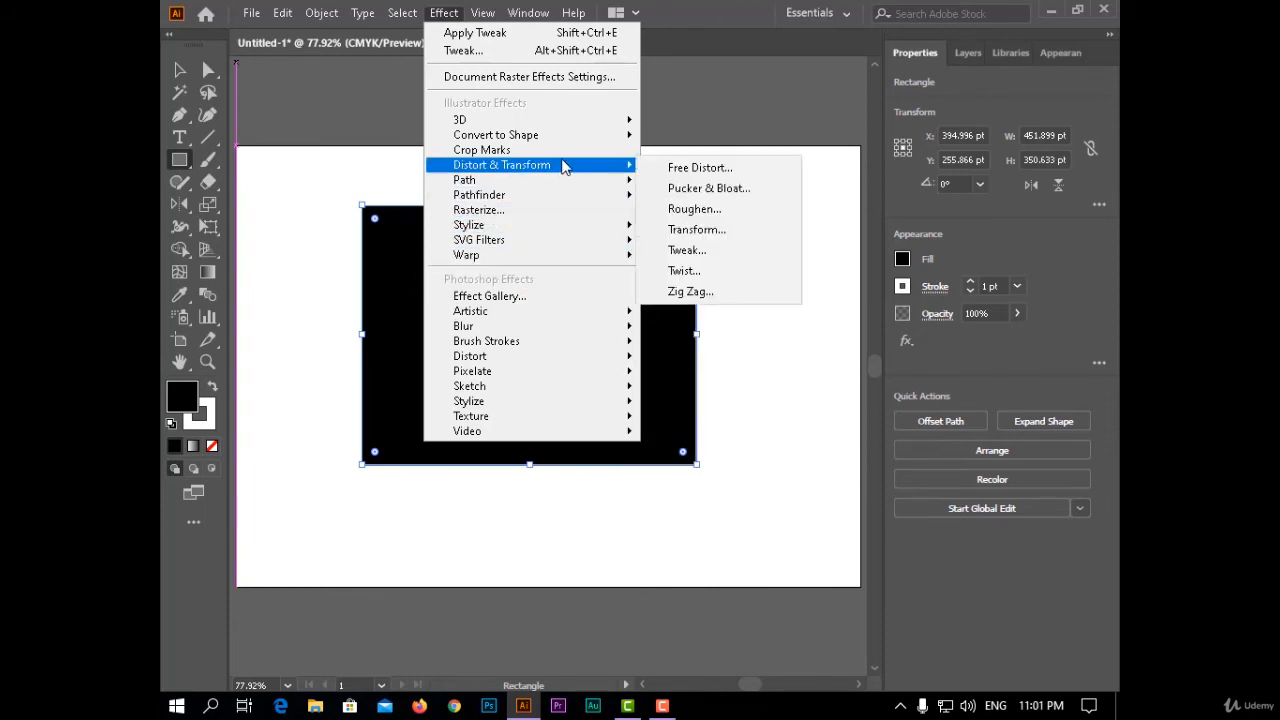
click(766, 275)
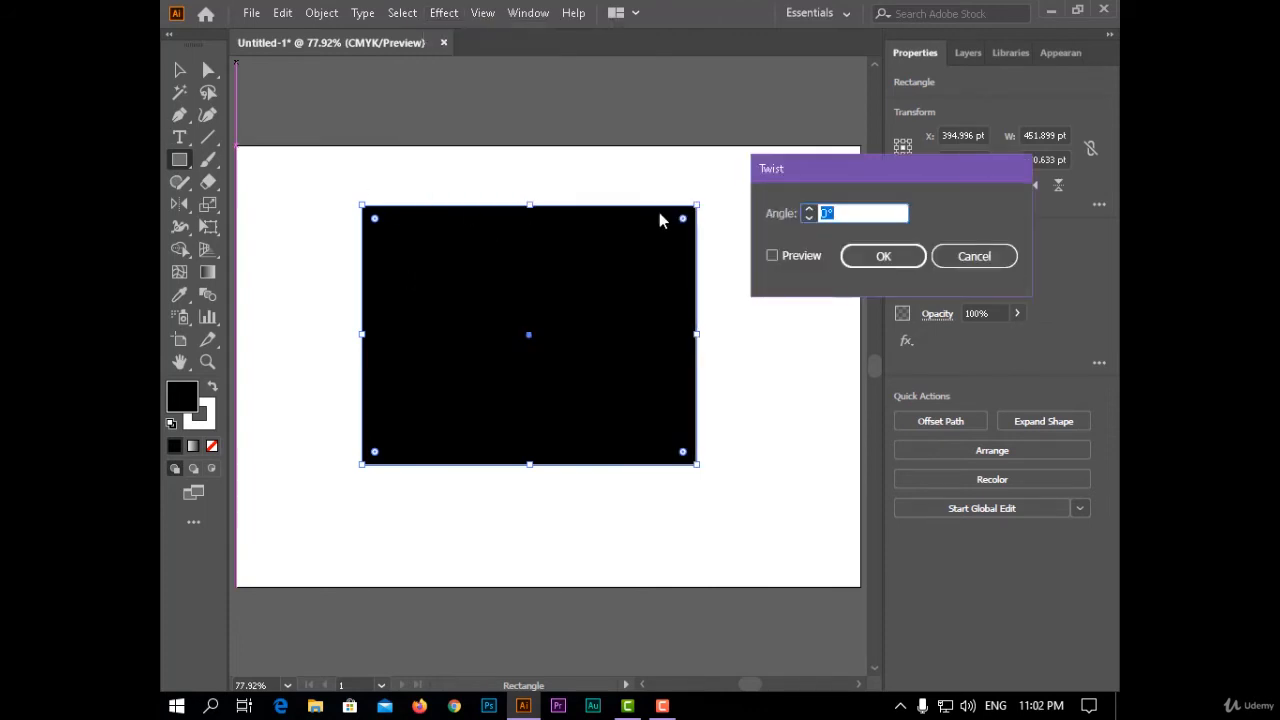
click(797, 254)
drag(851, 165, 887, 169)
click(846, 215)
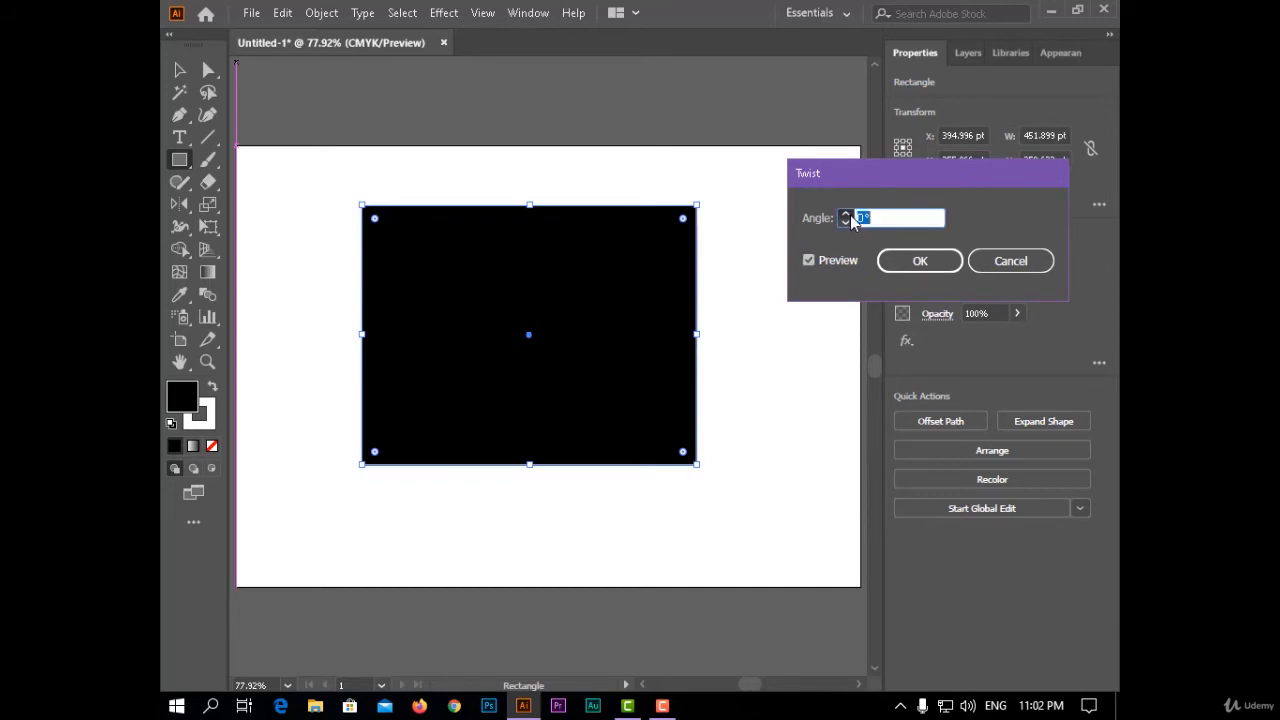
click(848, 214)
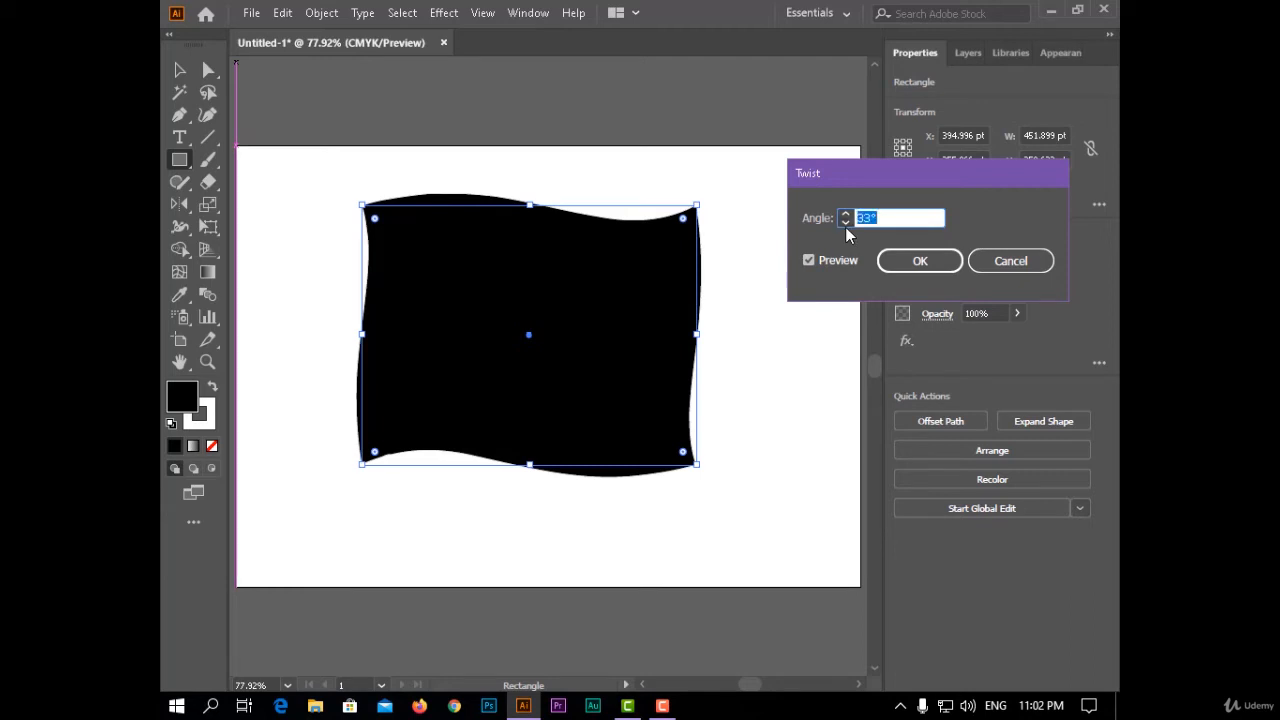
- Set the twist angle to -86° and apply the effect to the rectangle
click(845, 223)
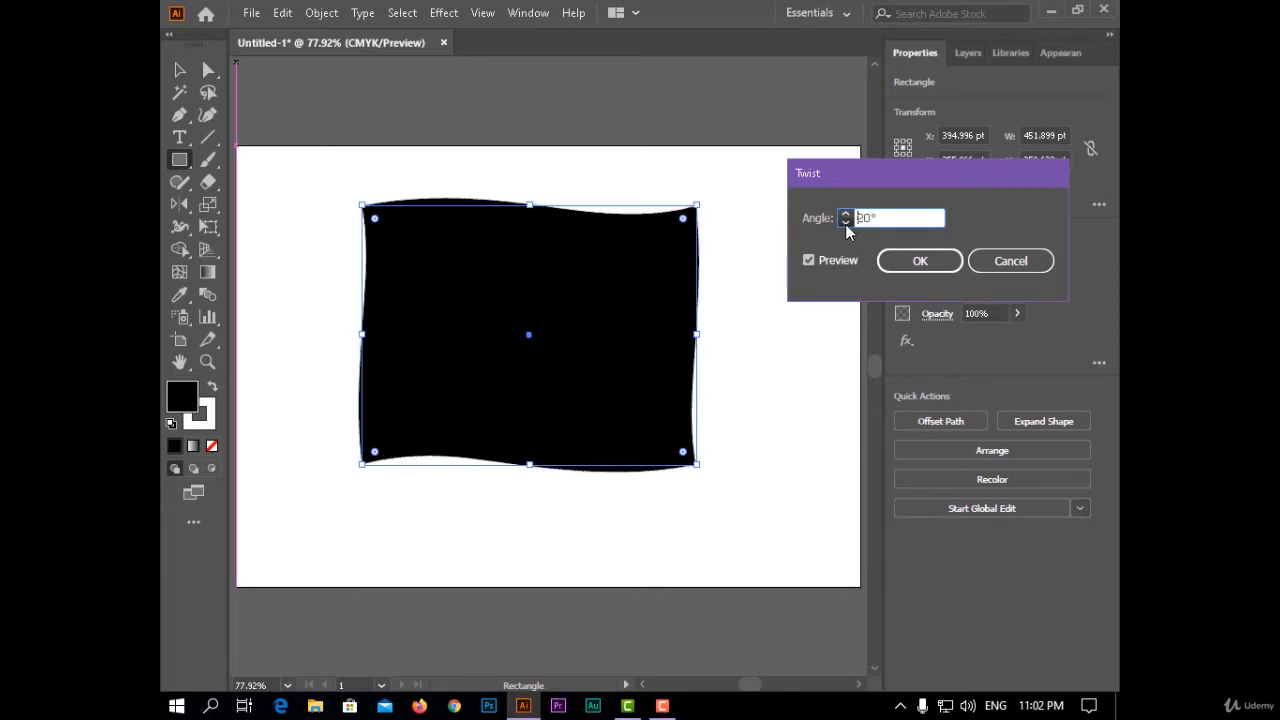
drag(845, 224, 845, 224)
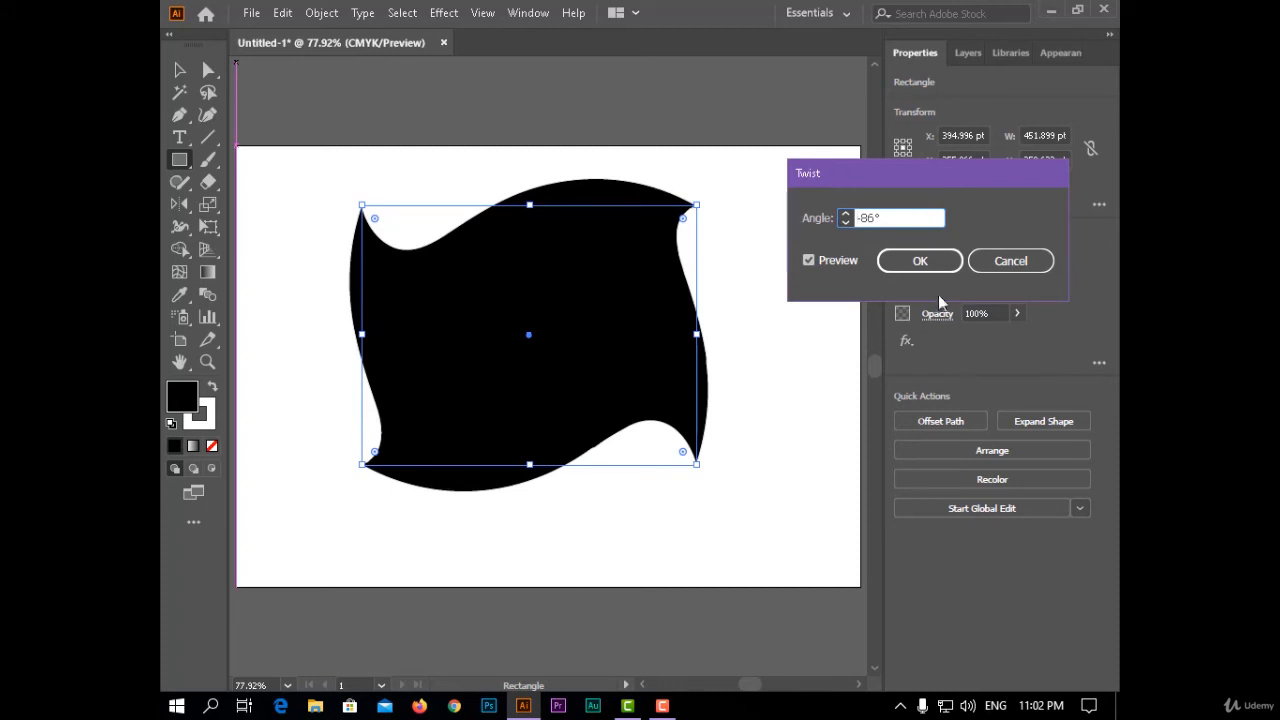
click(920, 261)
click(786, 371)
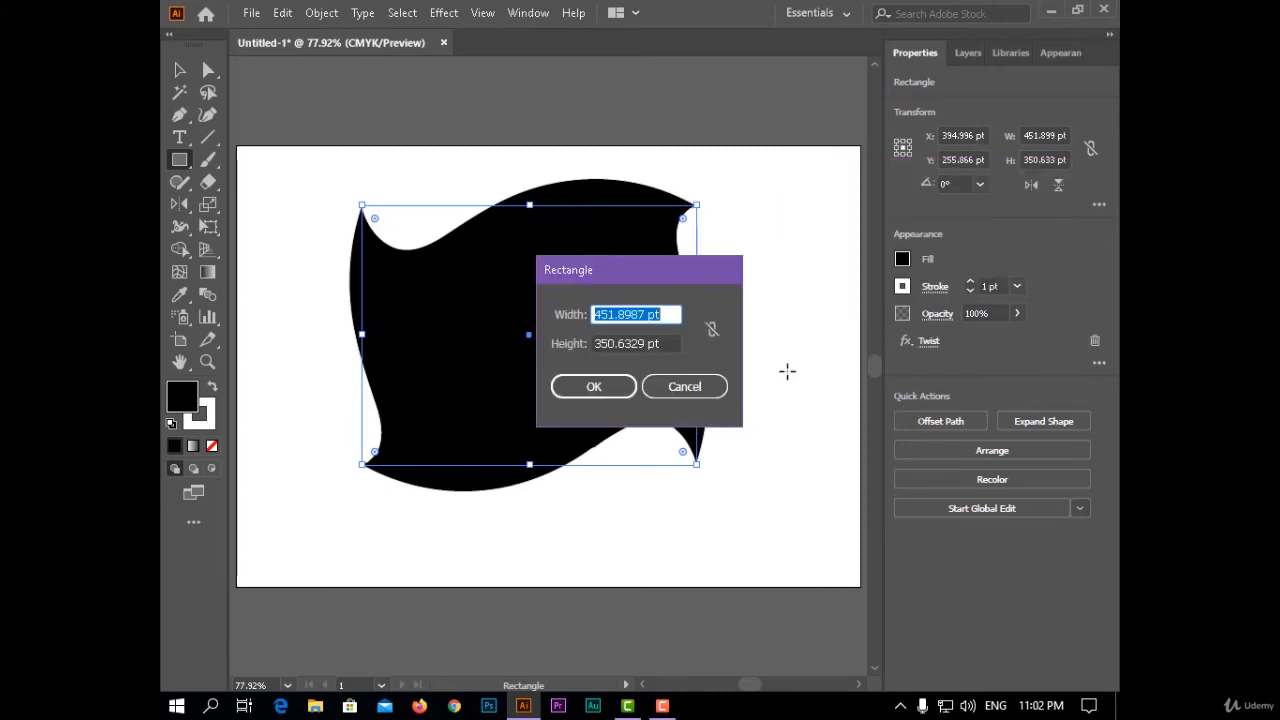
click(700, 386)
- Select the twisted rectangle and delete it from the artboard
click(177, 69)
click(280, 250)
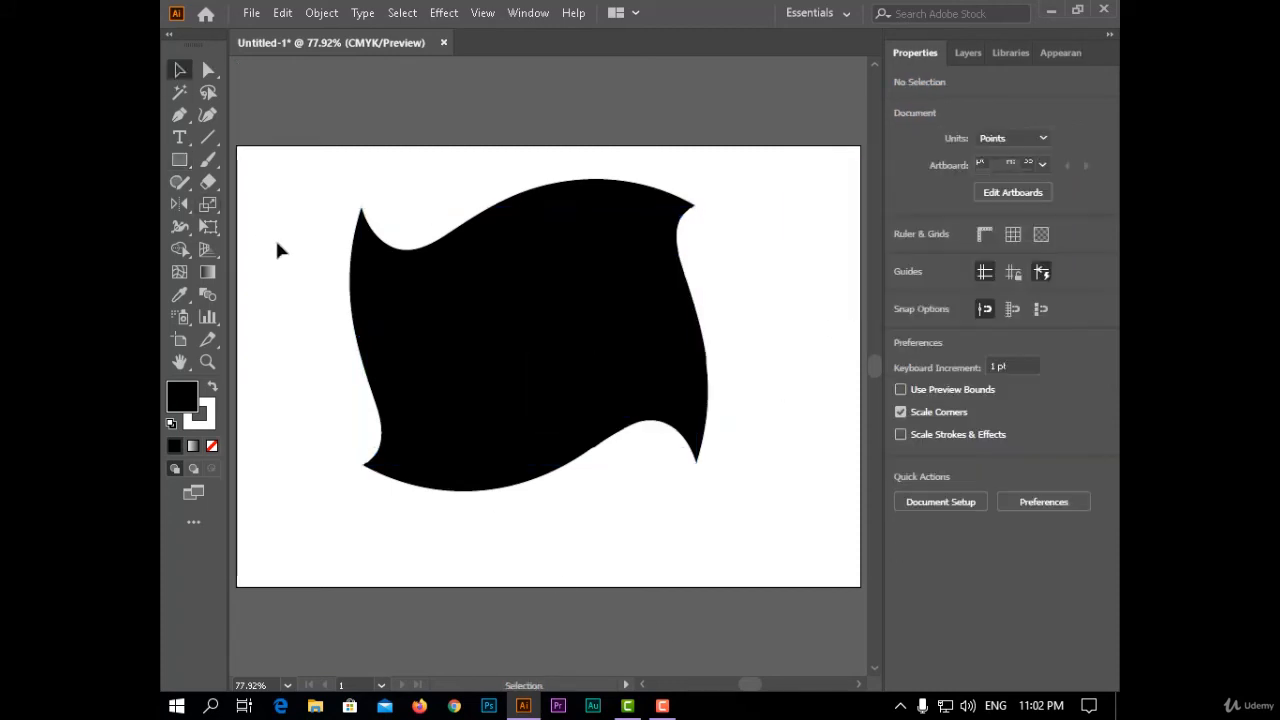
click(413, 403)
key(Delete)
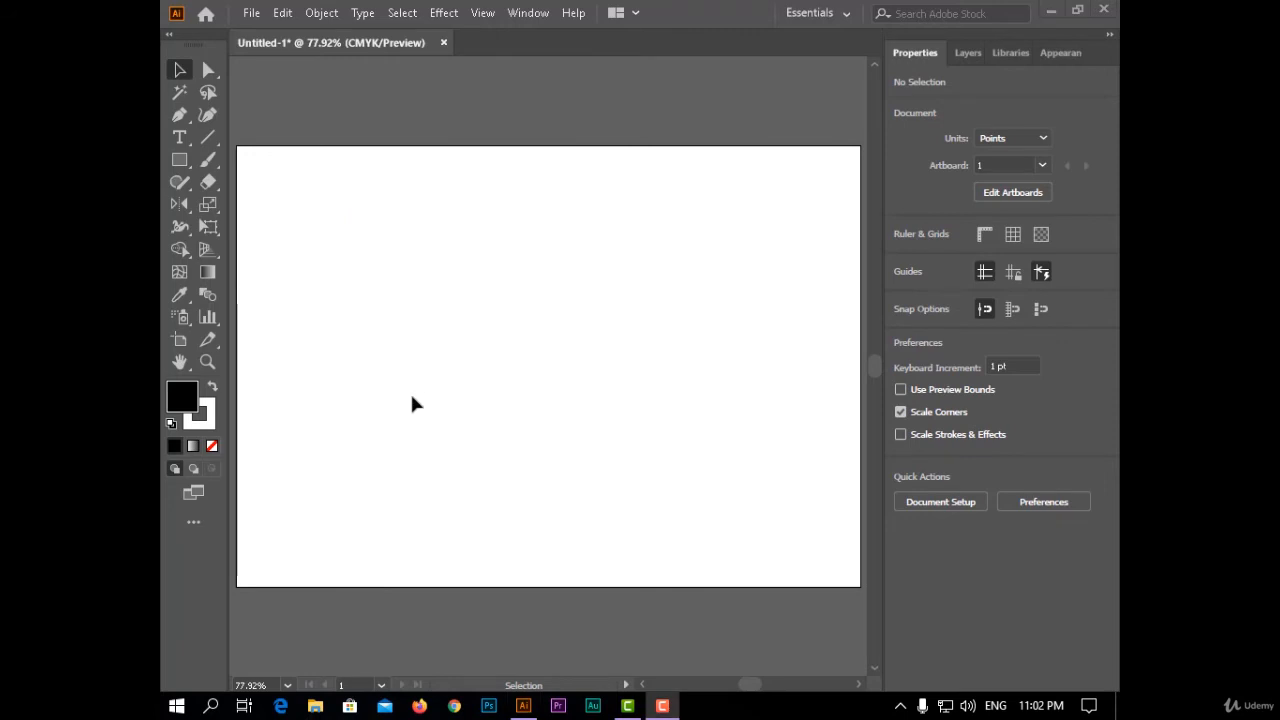
- Create an area text reading "Adobe" in the artboard's upper part and shrink its frame to about 258 by 97 pt
click(177, 138)
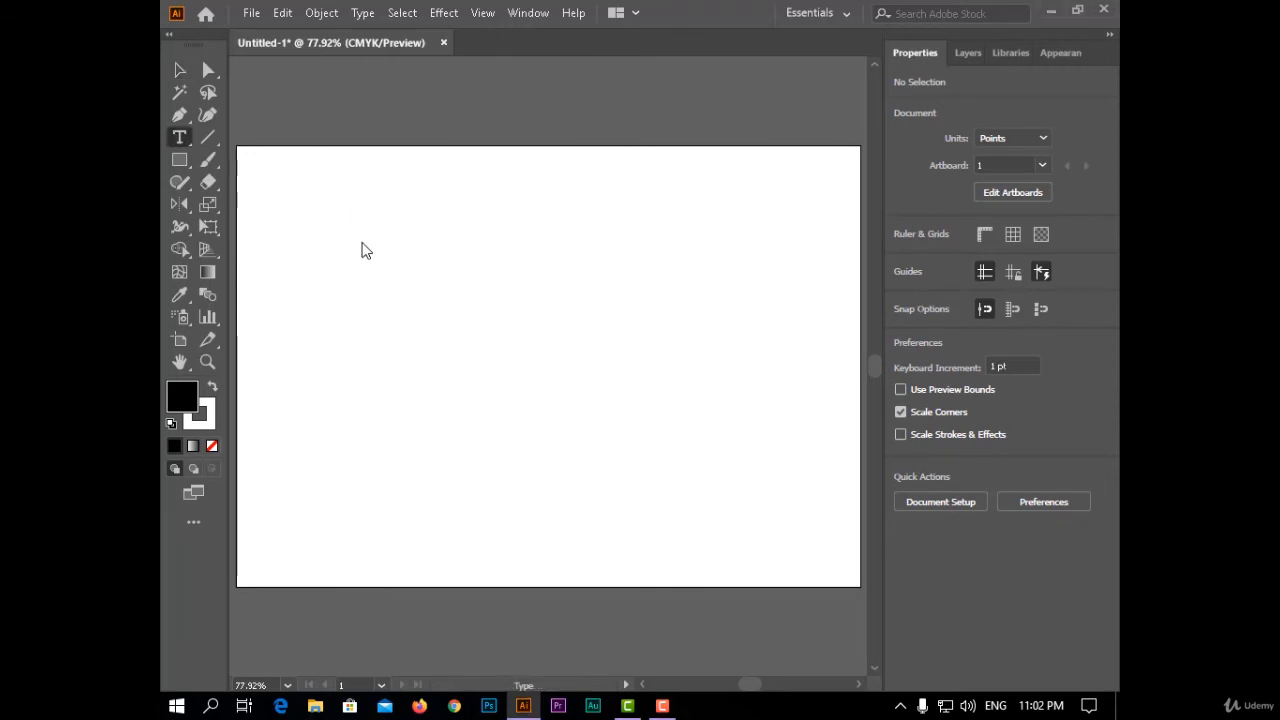
drag(360, 243, 679, 366)
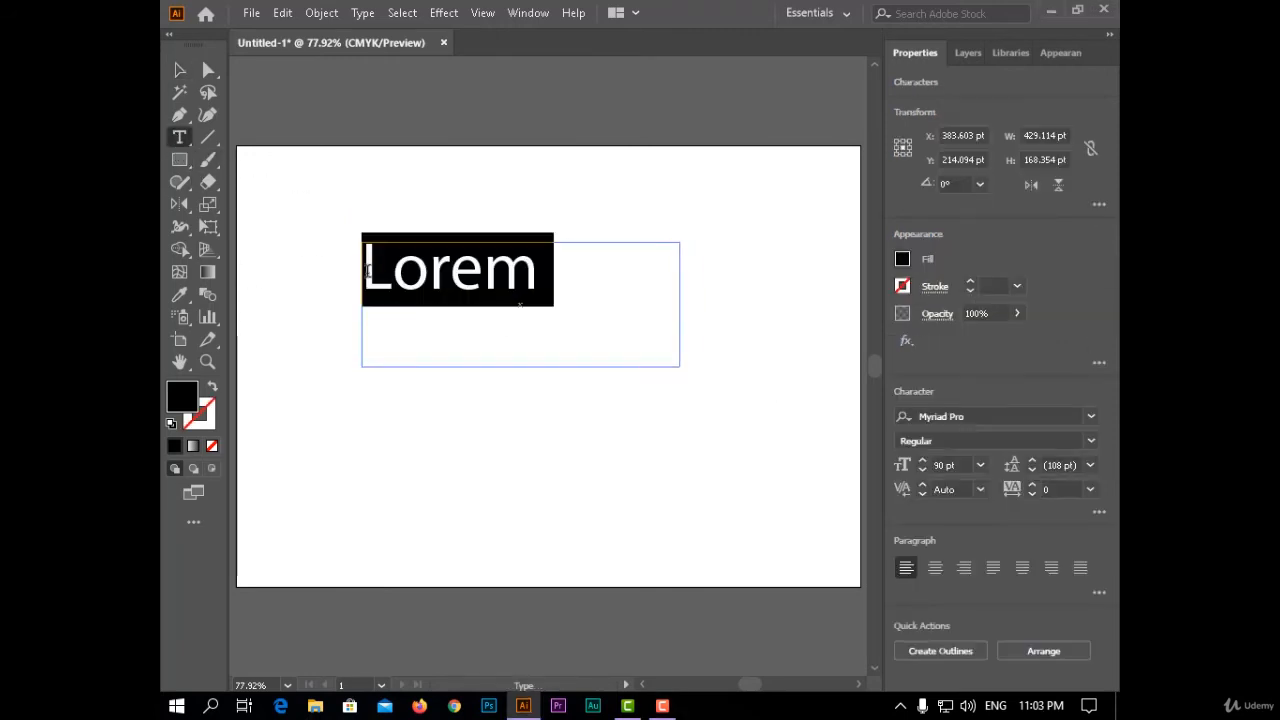
text(A)
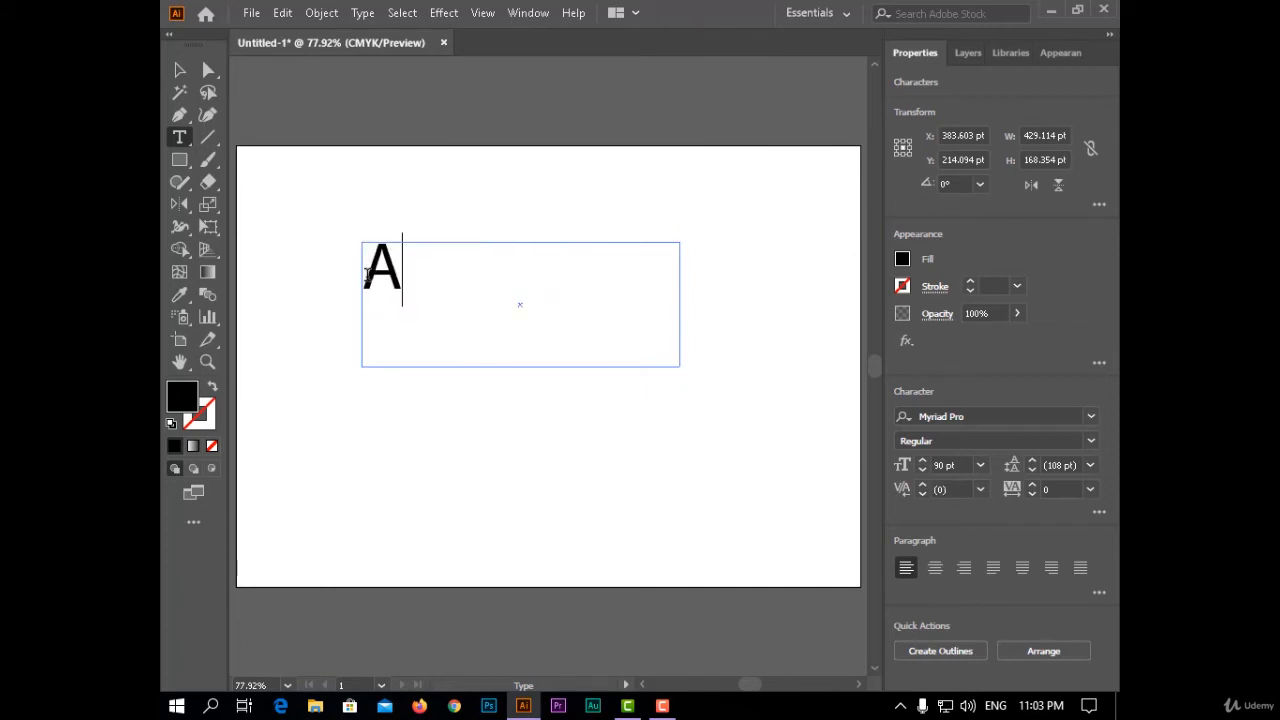
text(dobe)
click(179, 70)
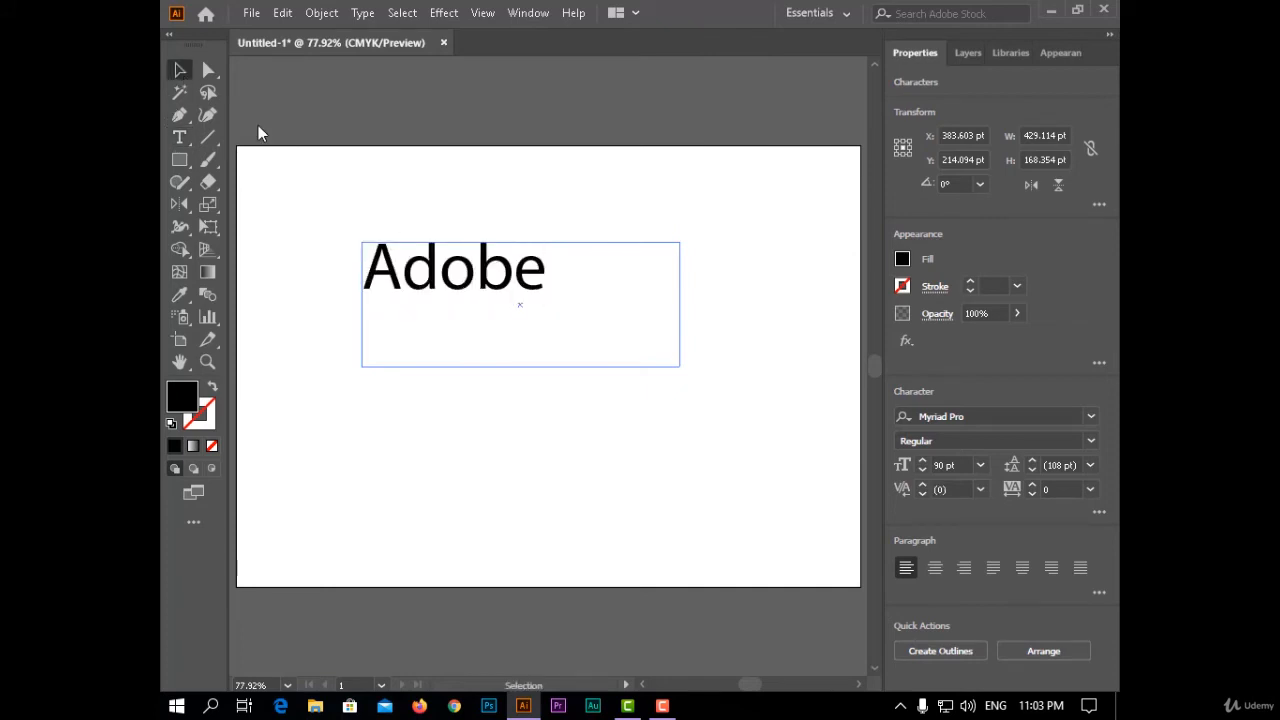
drag(680, 366, 553, 314)
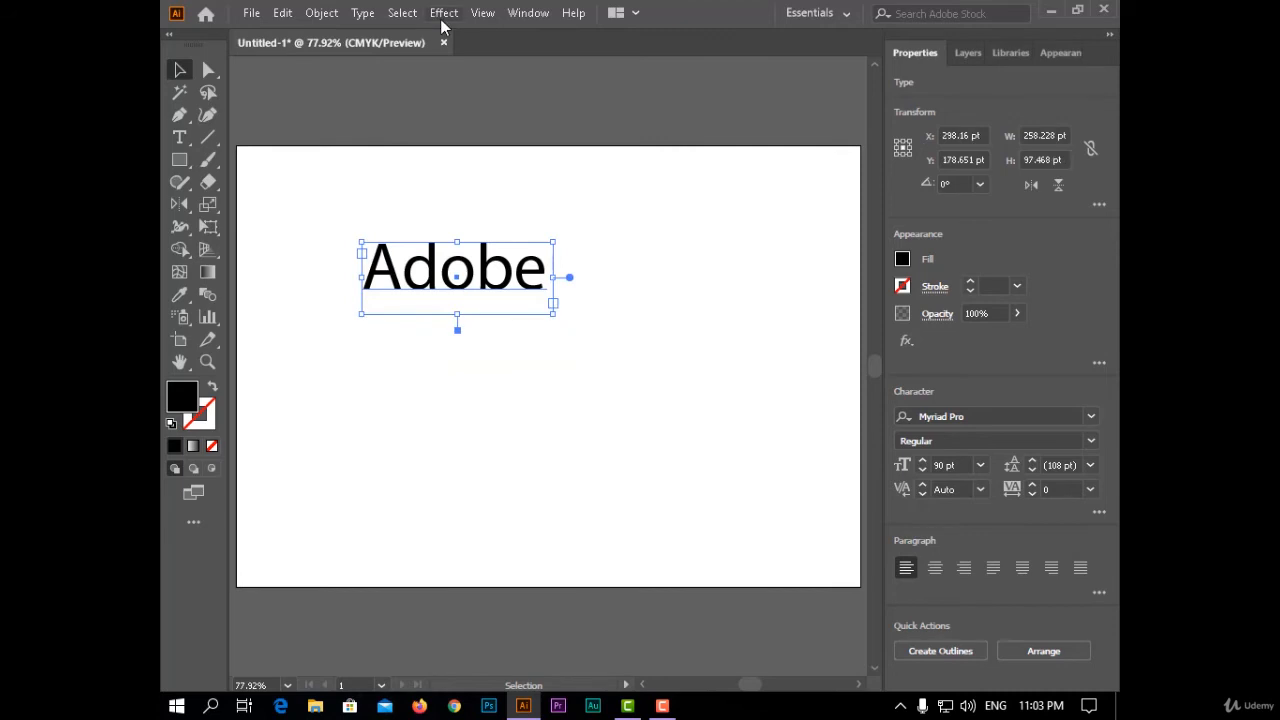
- Start a Zig Zag effect on the Adobe text with preview on and an absolute size of 2 pt
click(443, 13)
mouse_move(628, 166)
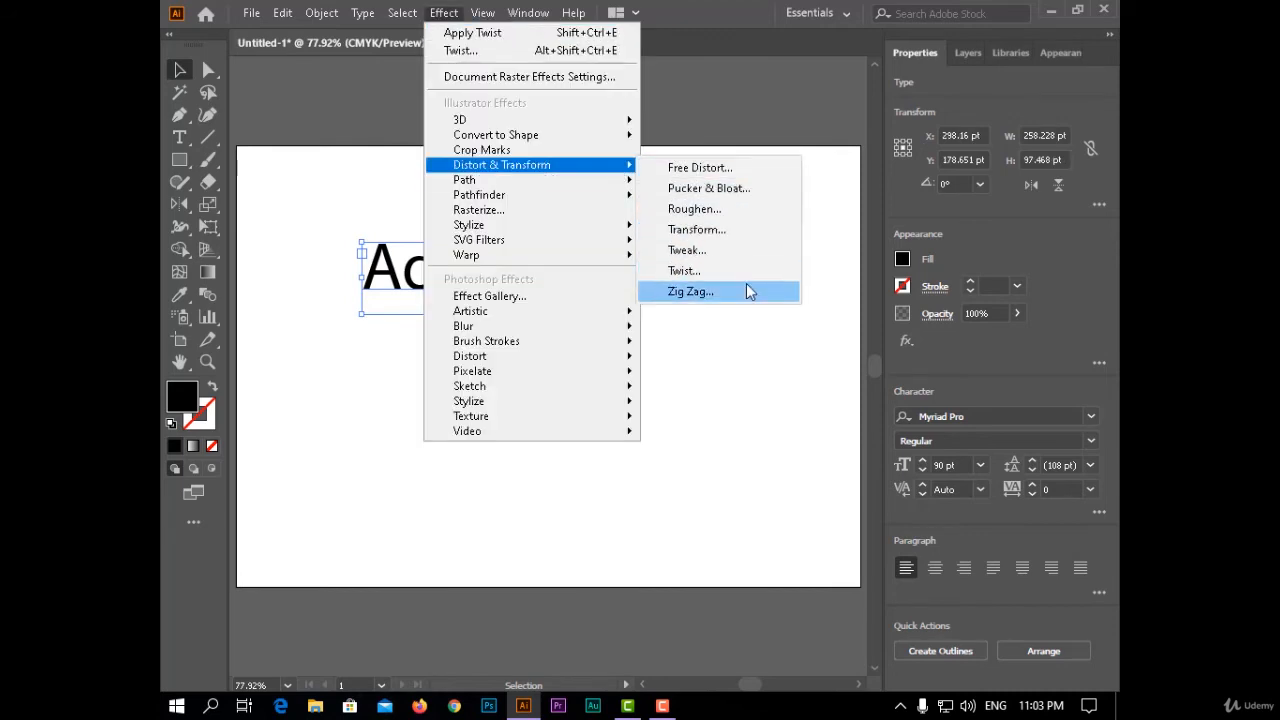
click(690, 291)
drag(710, 211, 905, 120)
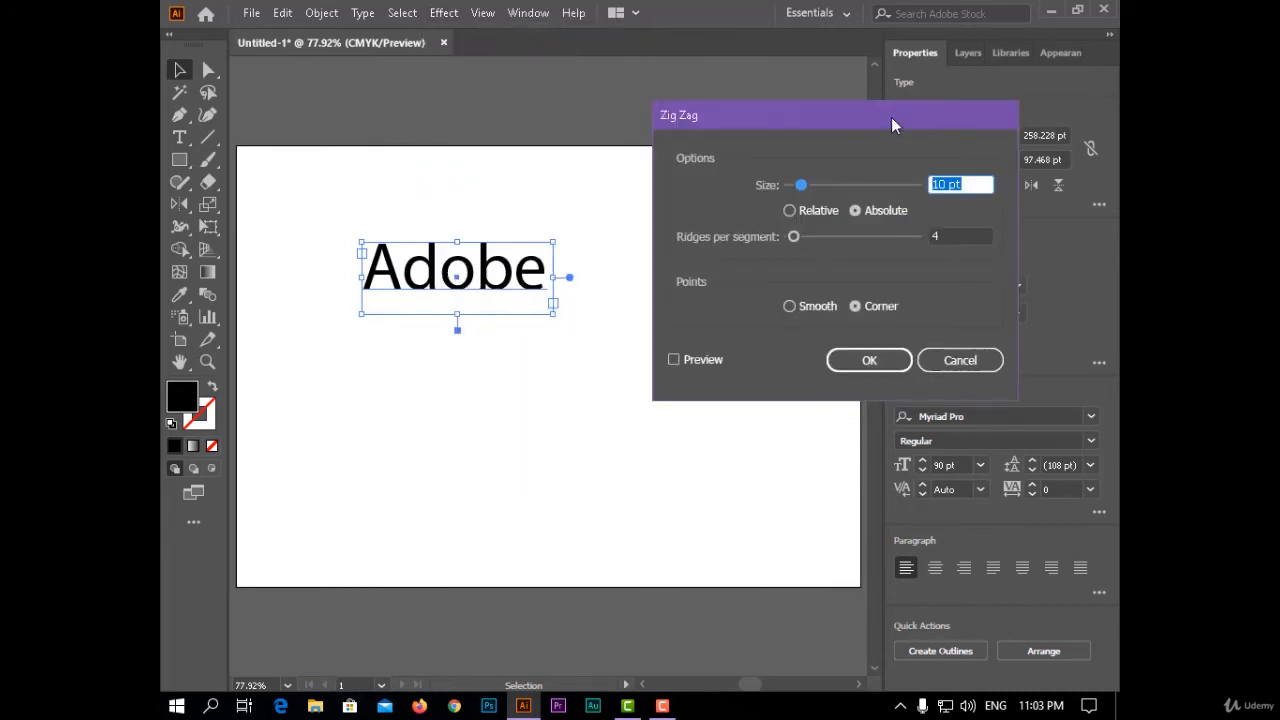
click(715, 359)
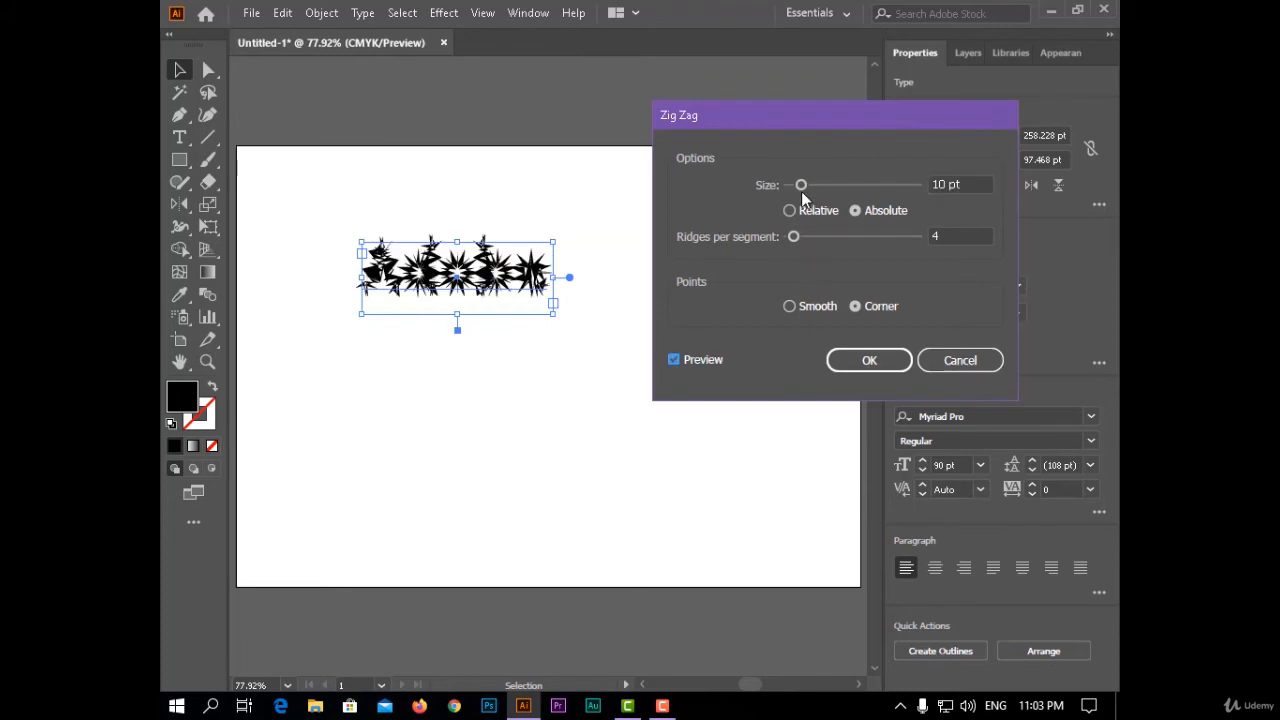
drag(801, 187, 792, 193)
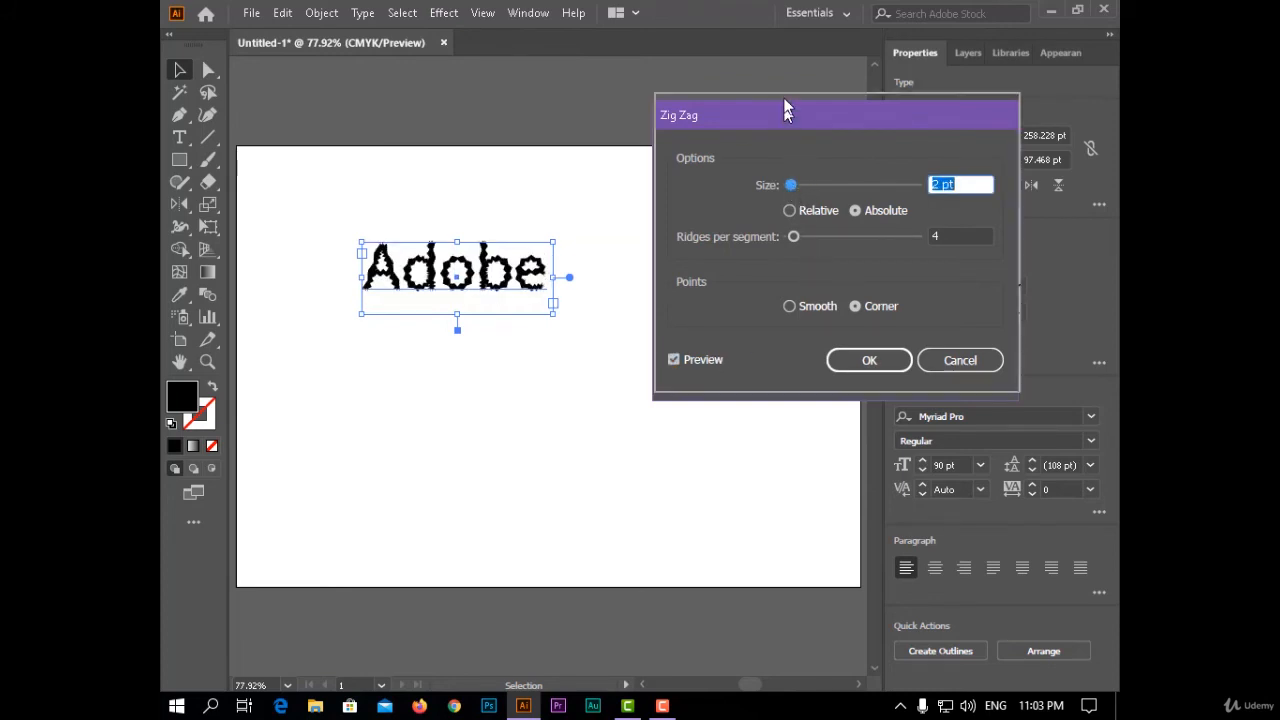
- Make the zig zag size relative at 5% and set 17 ridges per segment
drag(816, 124, 807, 98)
click(803, 184)
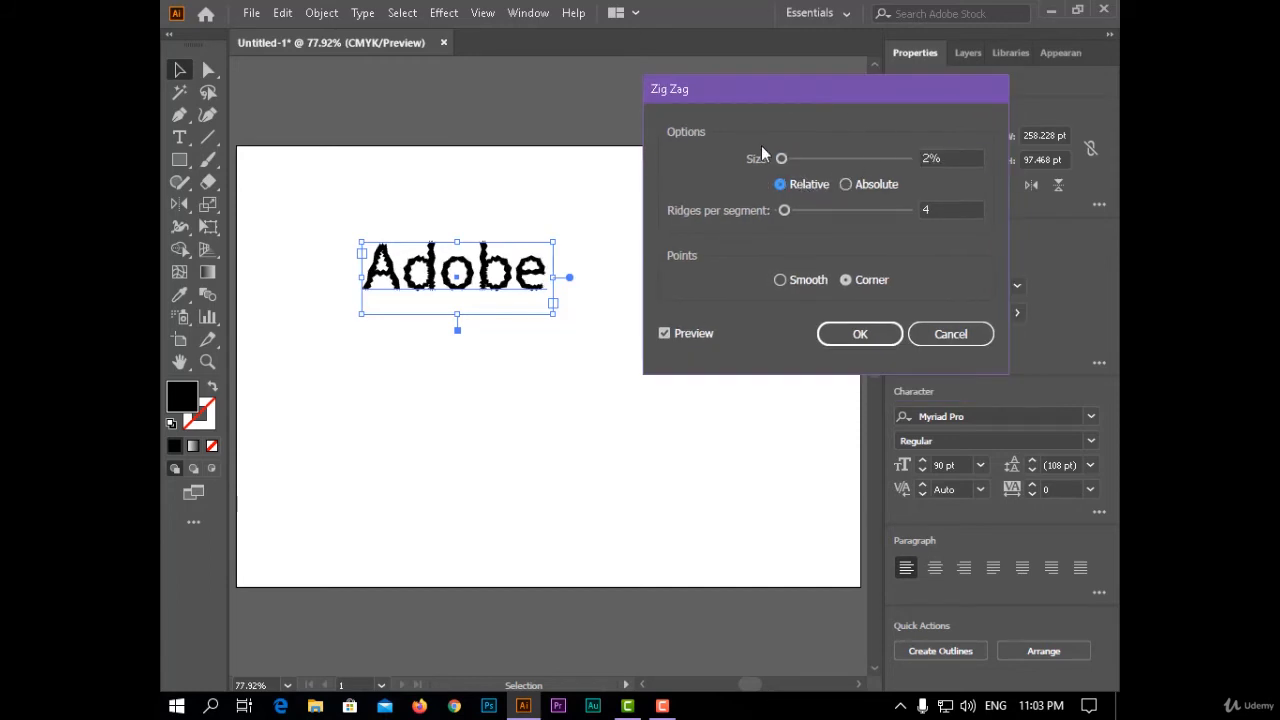
drag(781, 163, 786, 163)
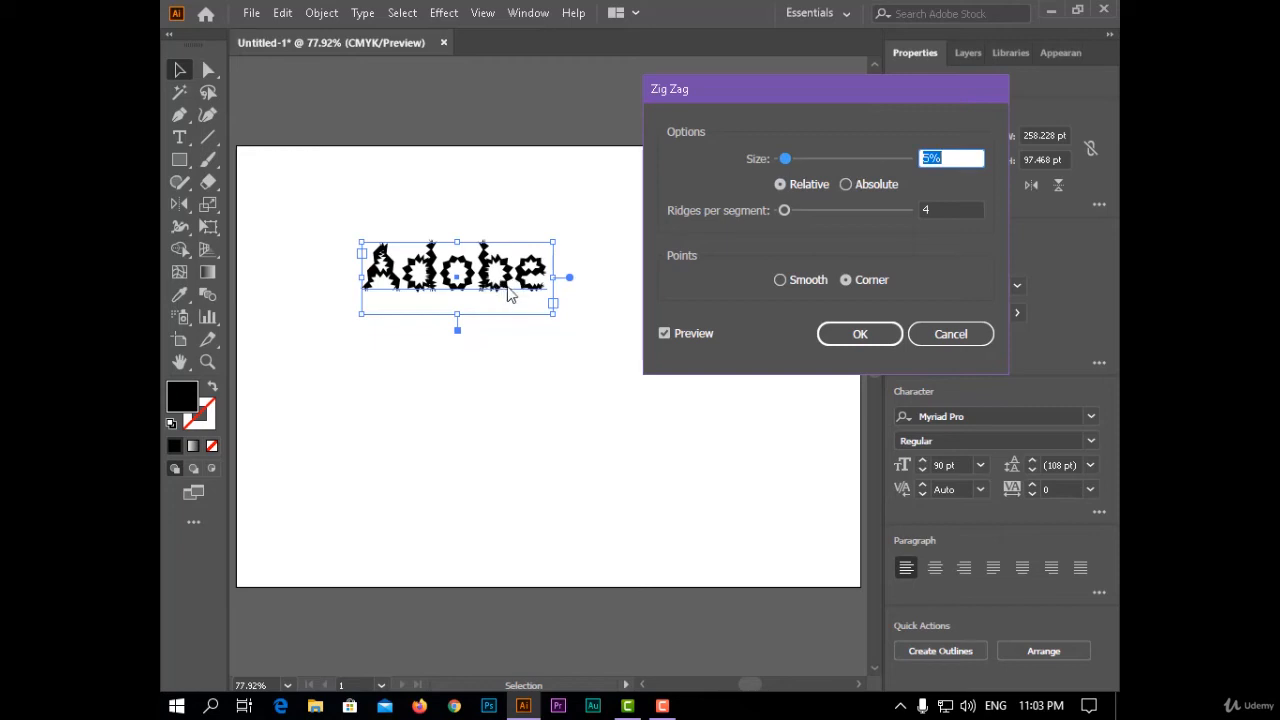
drag(827, 88, 829, 97)
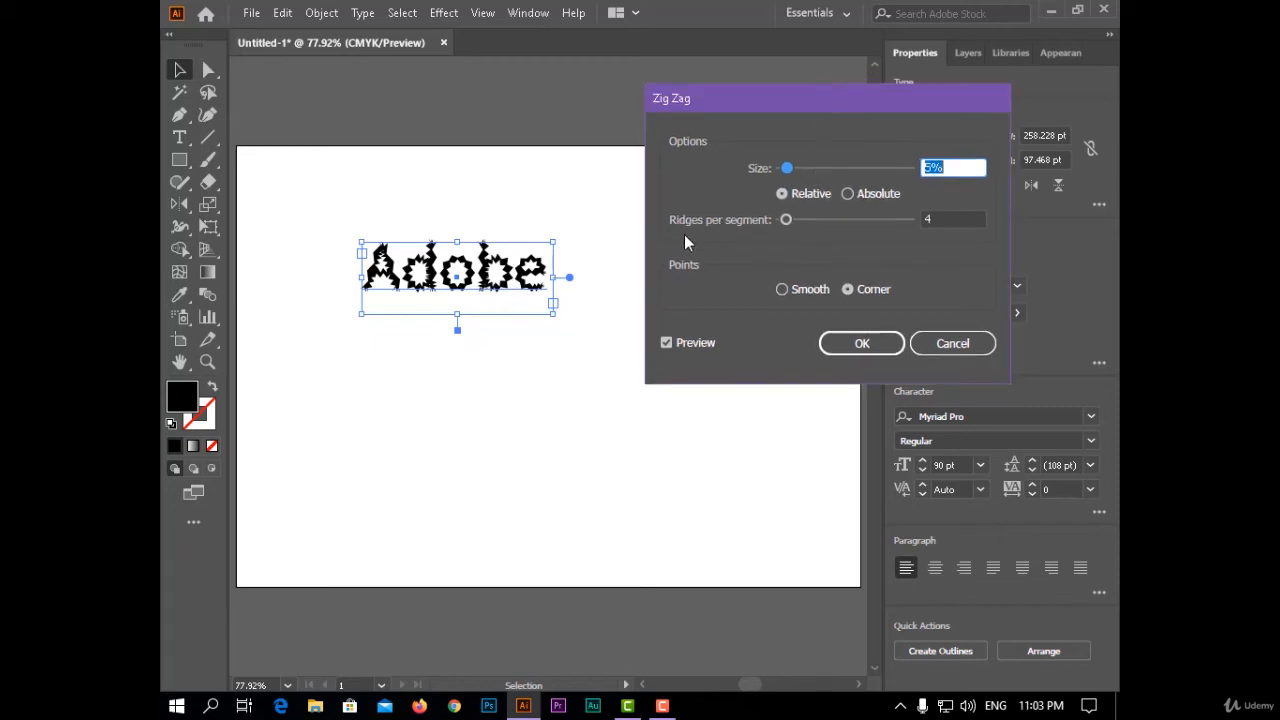
mouse_move(785, 221)
mouse_down()
mouse_move(852, 224)
mouse_move(783, 229)
mouse_move(805, 224)
mouse_up()
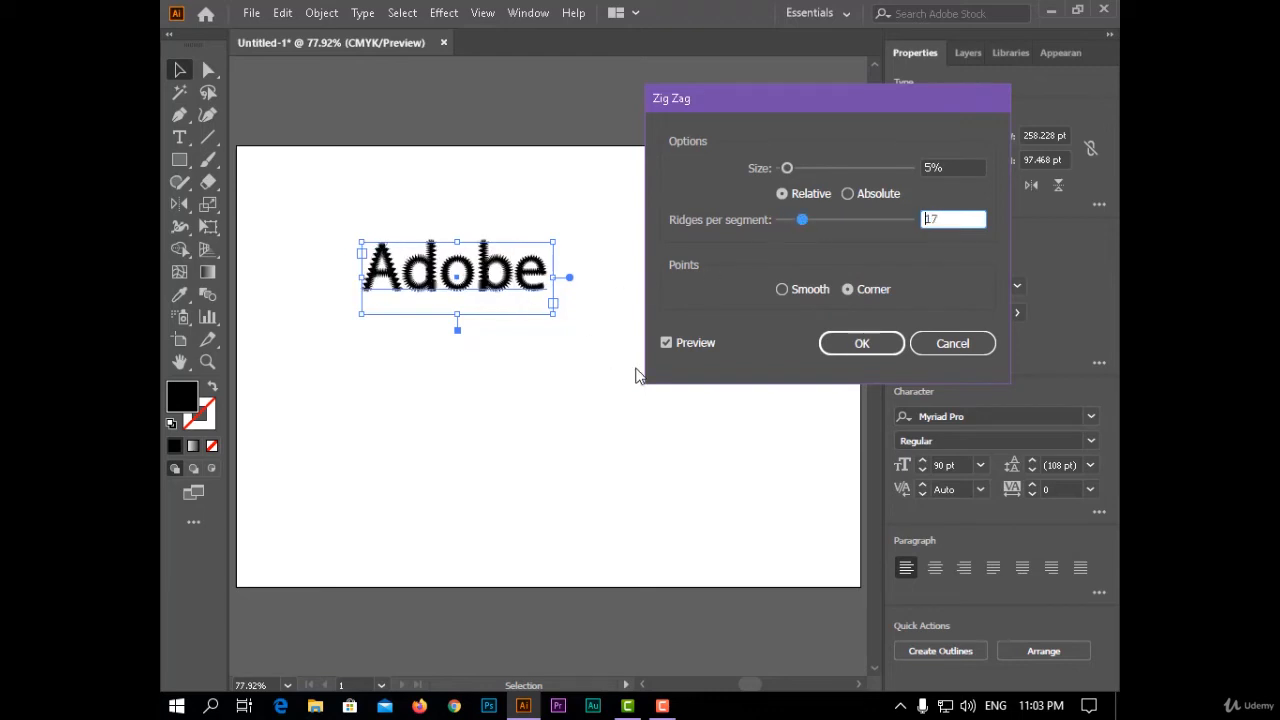
- Try smooth points, return to corner points, and apply the Zig Zag effect to the text
click(802, 291)
click(857, 290)
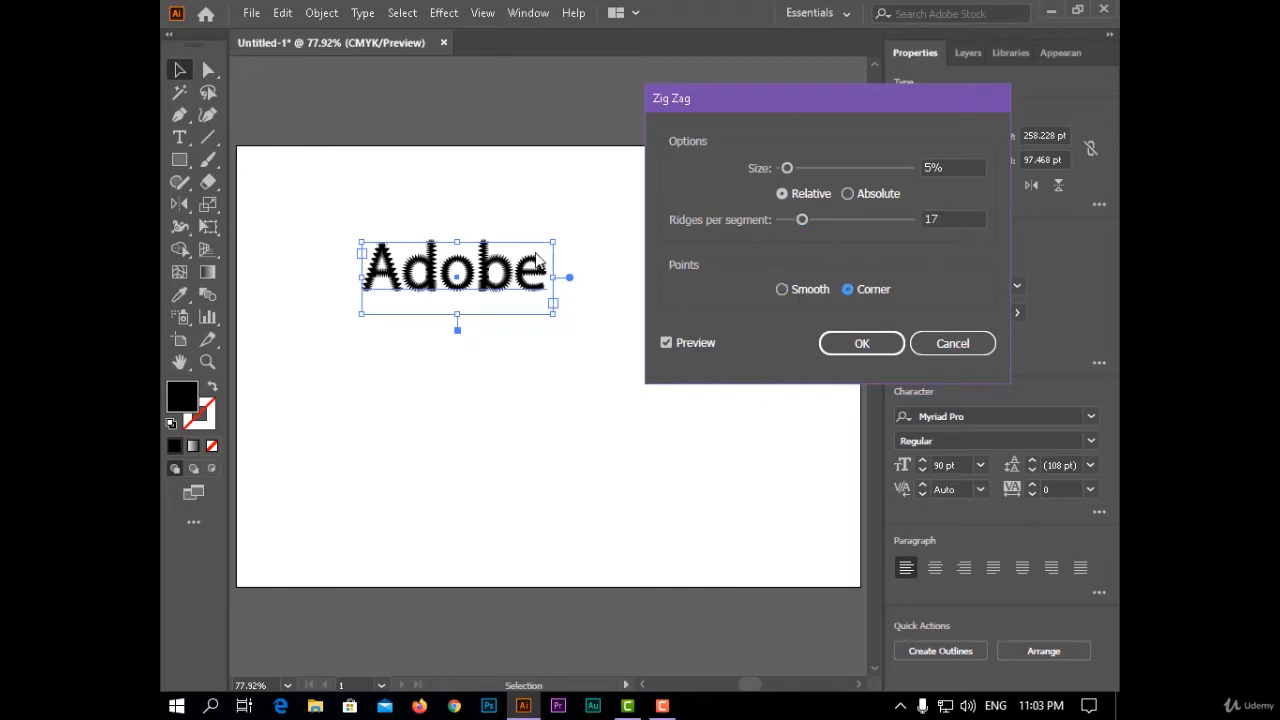
click(861, 345)
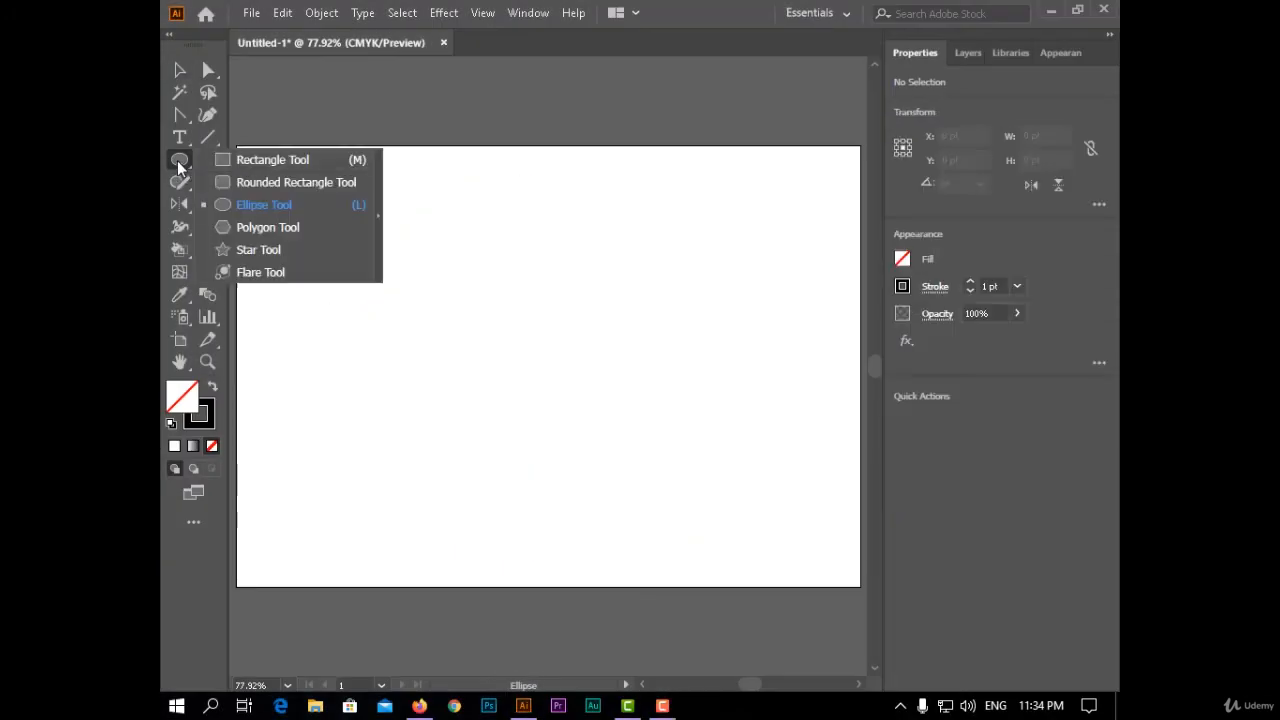
- Draw a tall, narrow unfilled rectangle with a black stroke, about 48 by 575 pt, near the artboard's middle
mouse_move(286, 203)
mouse_down()
mouse_move(501, 181)
mouse_move(555, 355)
mouse_move(530, 577)
mouse_up()
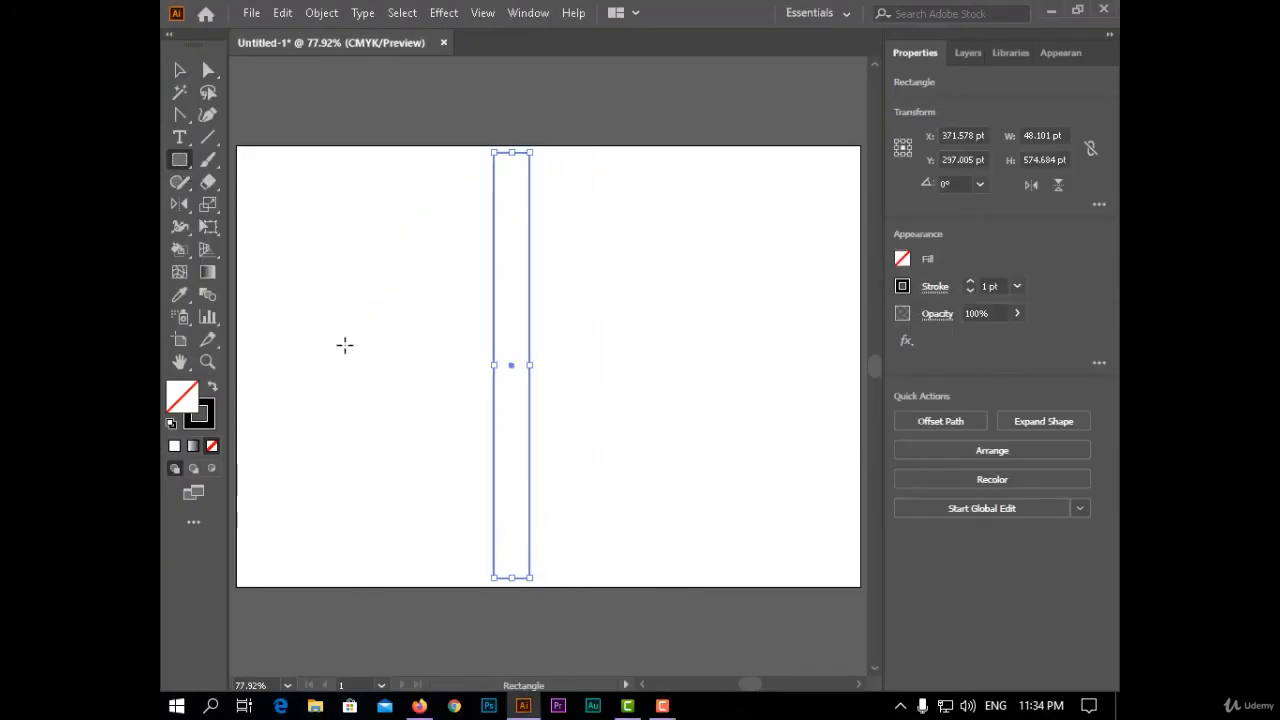
- Apply a Transform effect to the tall rectangle with a 12° rotation angle and 15 copies
click(443, 13)
mouse_move(457, 163)
click(709, 230)
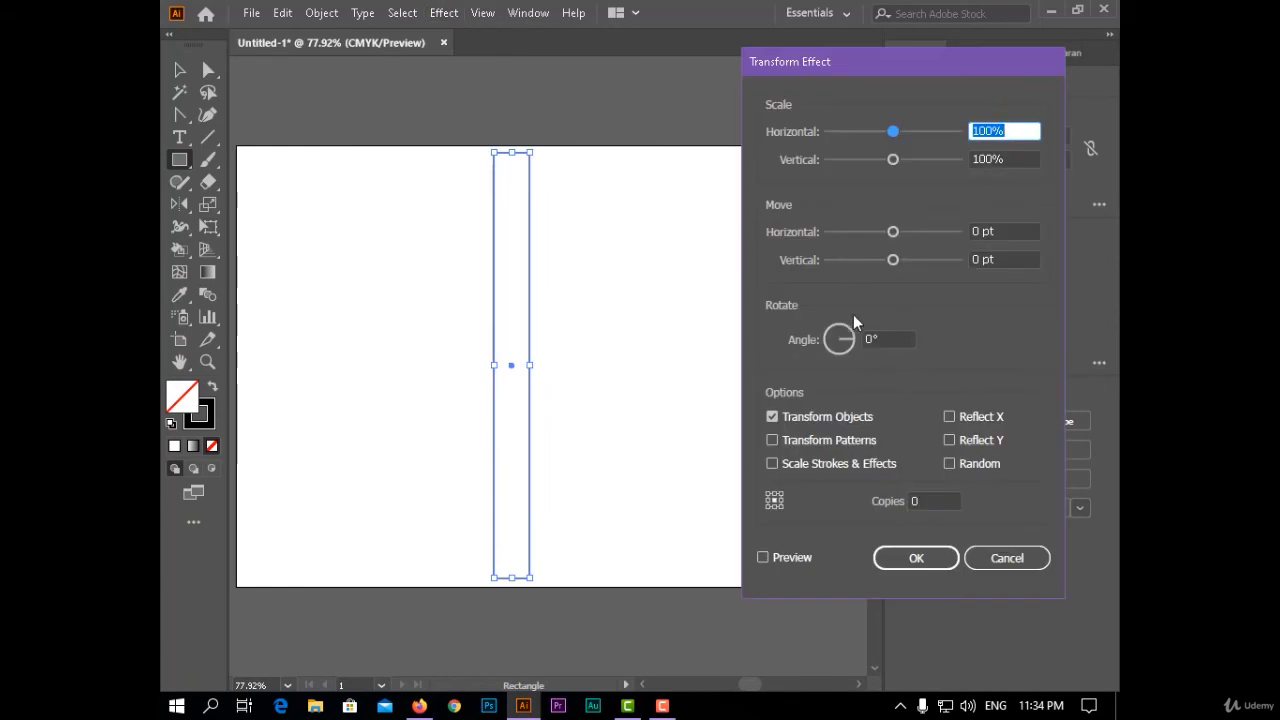
click(895, 340)
text(12)
key(Tab)
text(29)
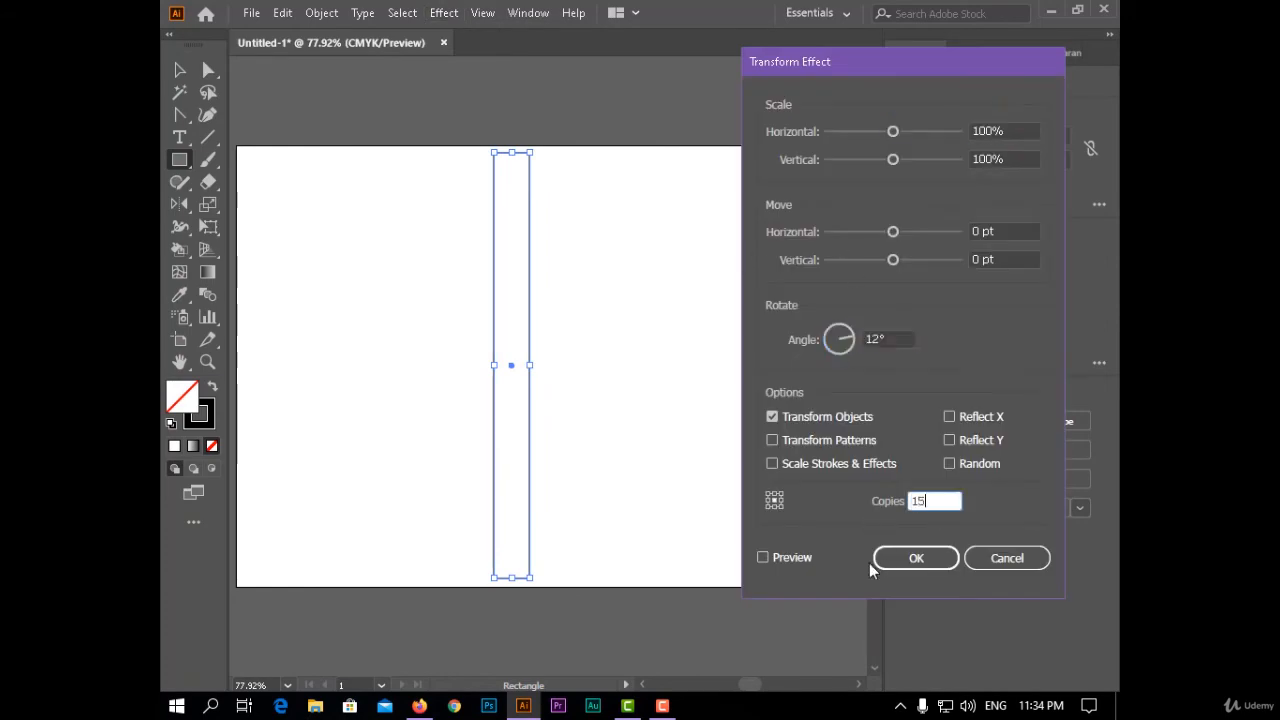
click(880, 562)
- Expand the appearance of the rotated rectangles and unite them into a single toothed outline
click(320, 13)
click(528, 184)
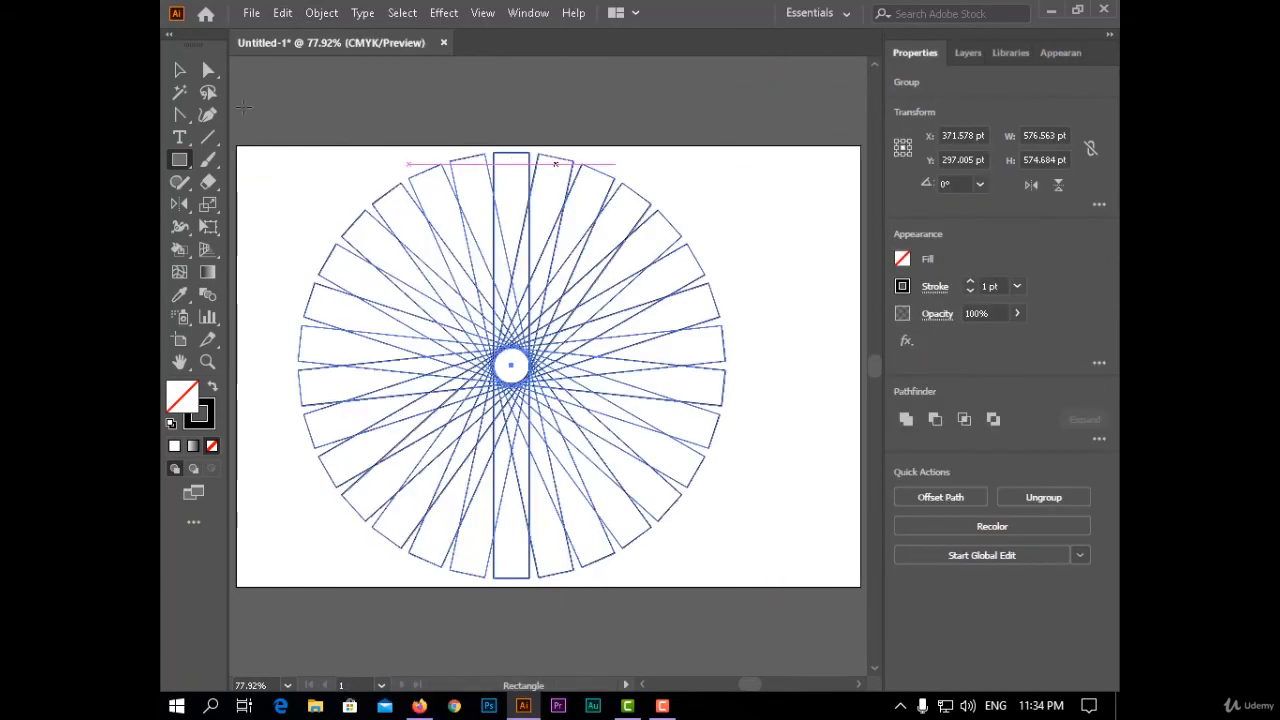
key(v)
click(906, 419)
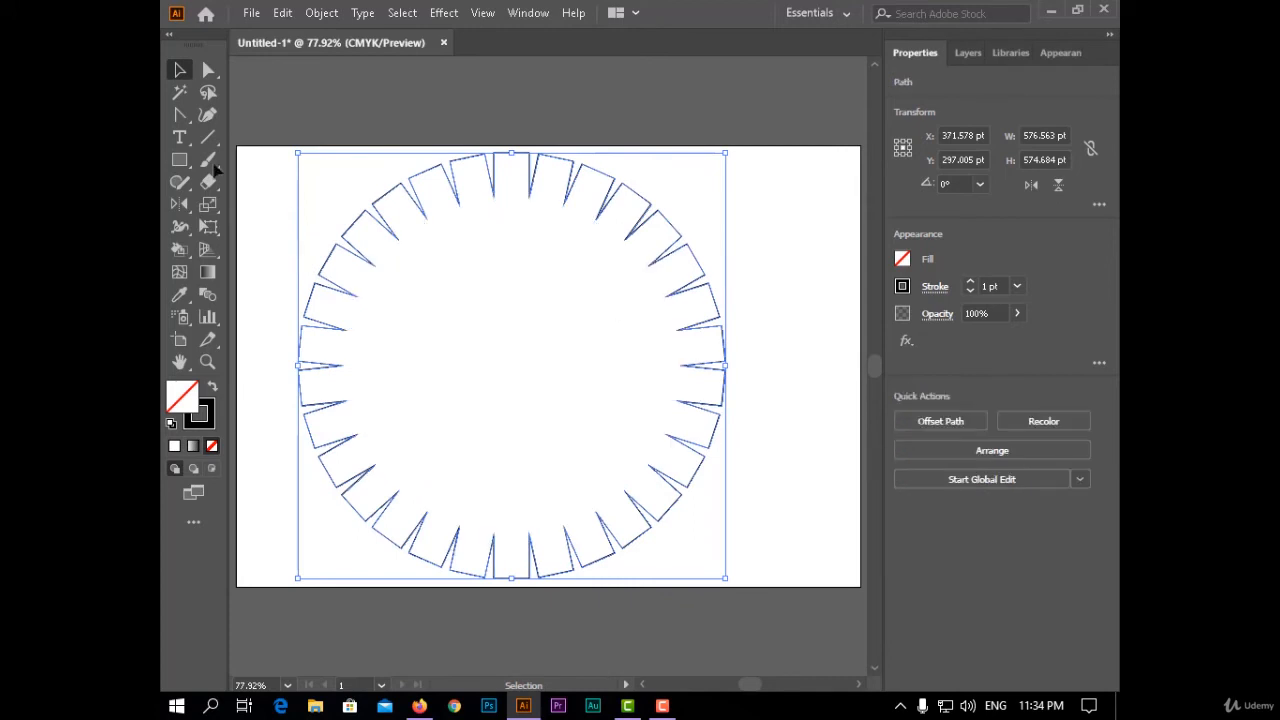
- Draw an unfilled ellipse about 446 by 475 pt inside the toothed outline
drag(179, 160, 270, 200)
drag(318, 160, 450, 236)
mouse_move(602, 336)
mouse_down()
mouse_move(646, 514)
mouse_move(663, 514)
mouse_move(650, 513)
mouse_up()
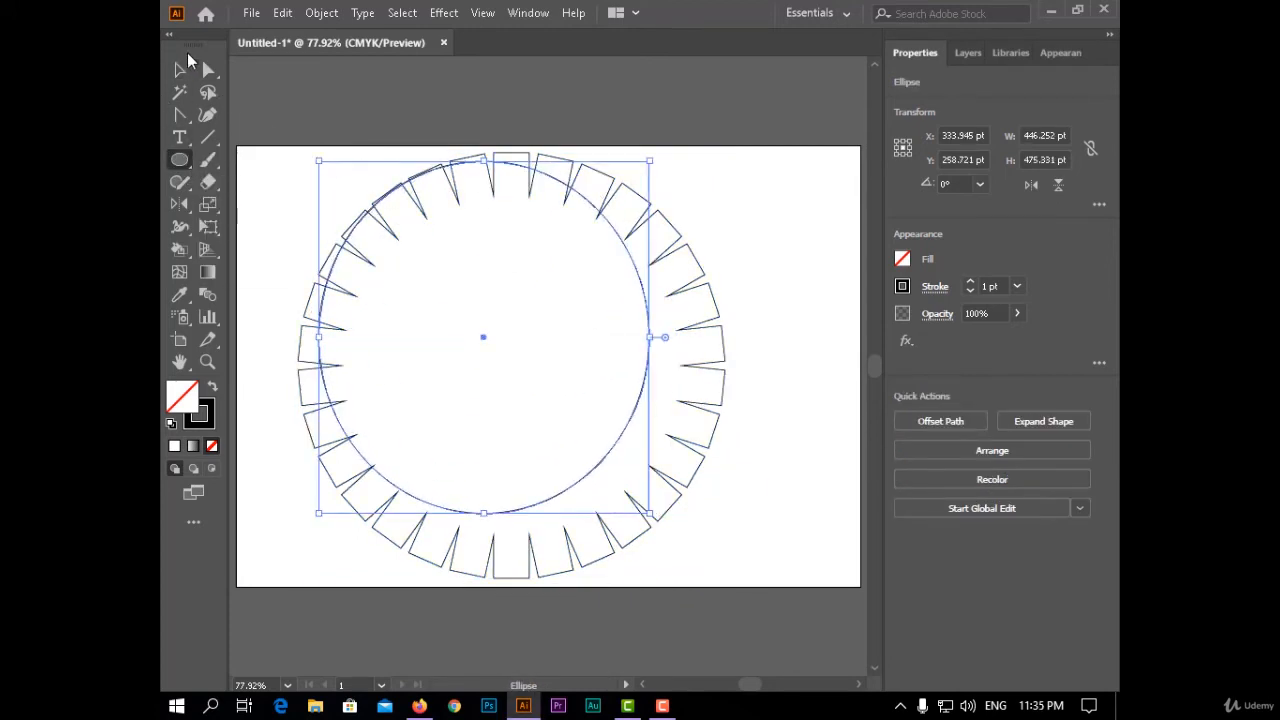
- Centre the toothed outline and the ellipse horizontally and vertically on the artboard, and switch alignment to the selection
click(180, 69)
drag(712, 203, 517, 391)
click(967, 419)
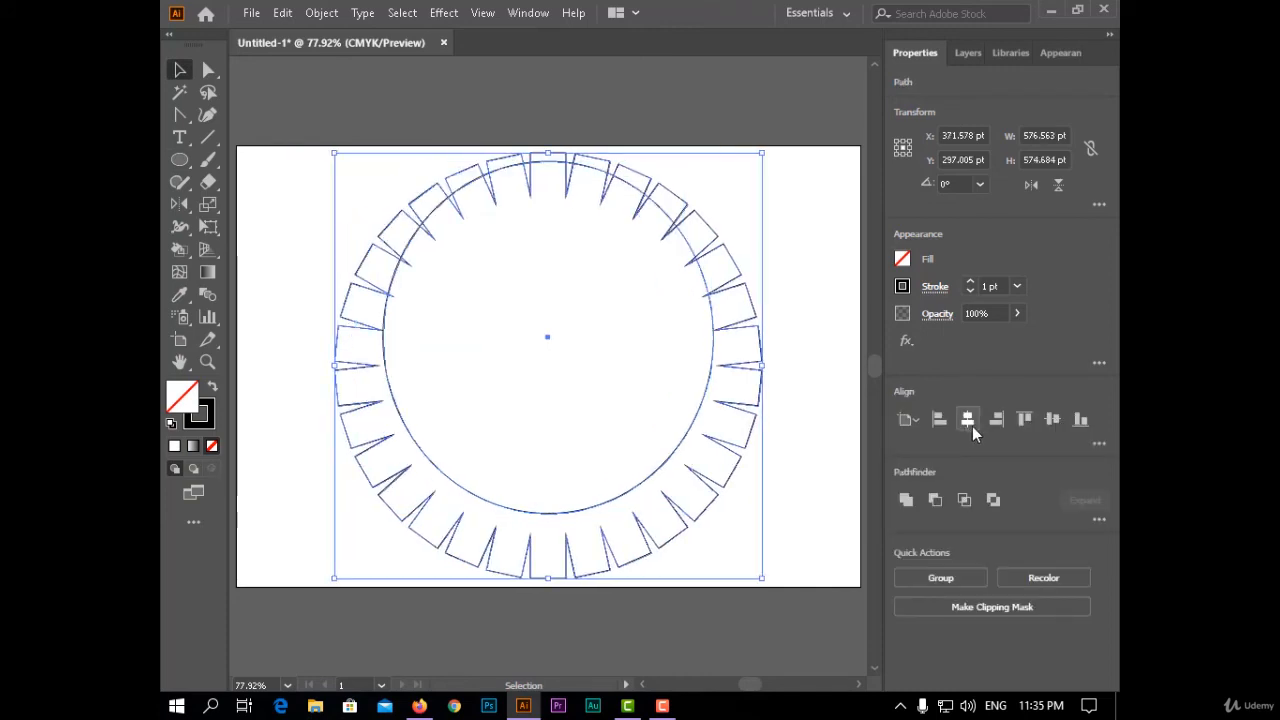
click(1053, 420)
click(906, 419)
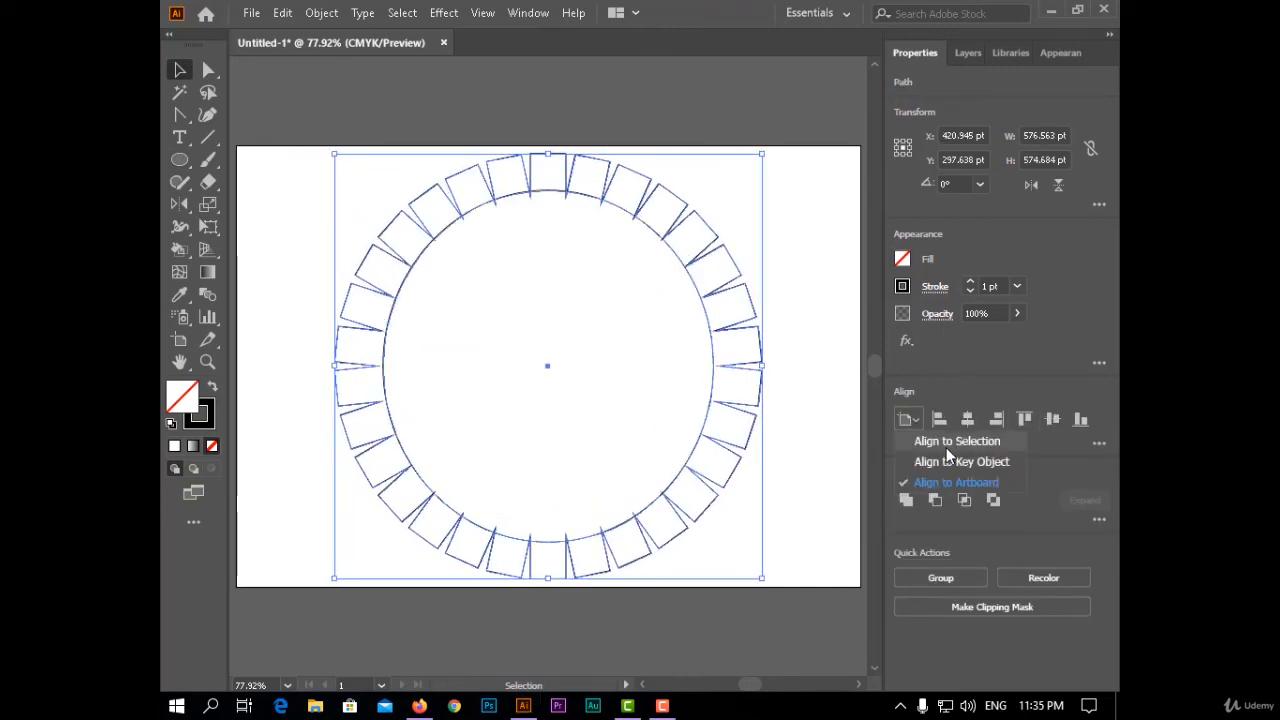
click(945, 404)
click(835, 410)
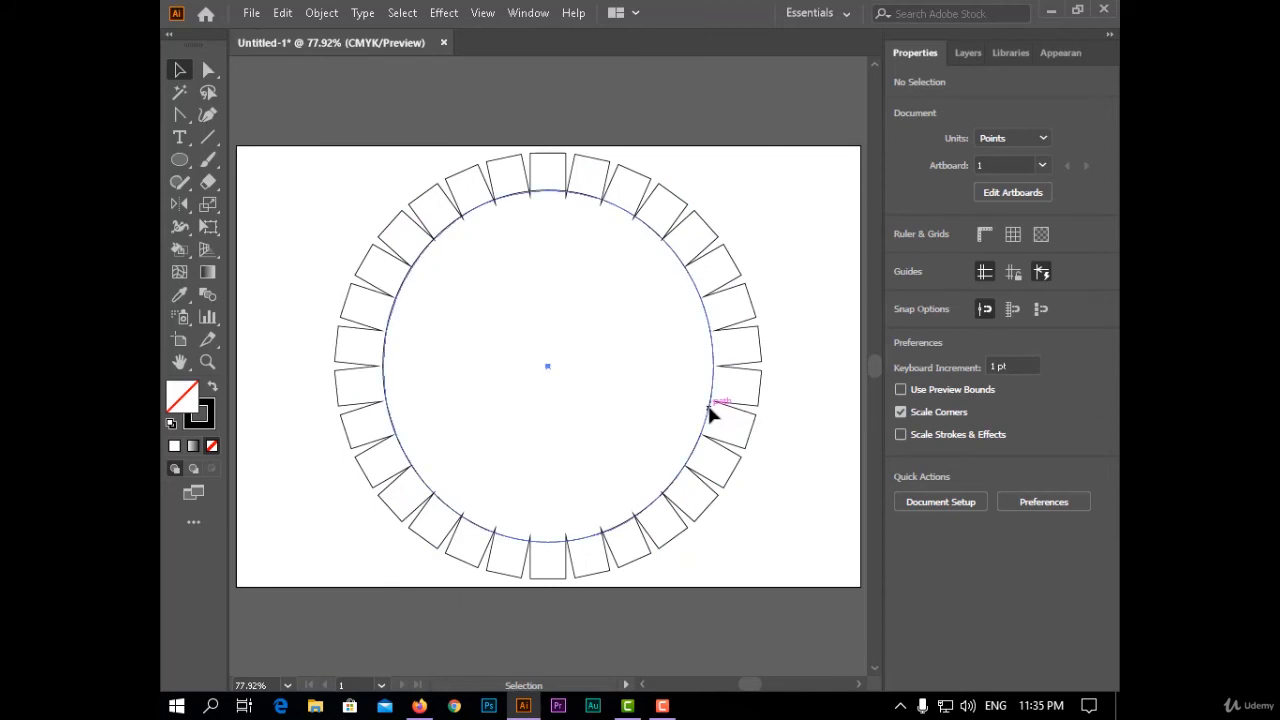
- Enlarge the ellipse to about 502 by 535 pt and centre it and the toothed outline on each other
click(713, 411)
drag(713, 541, 755, 586)
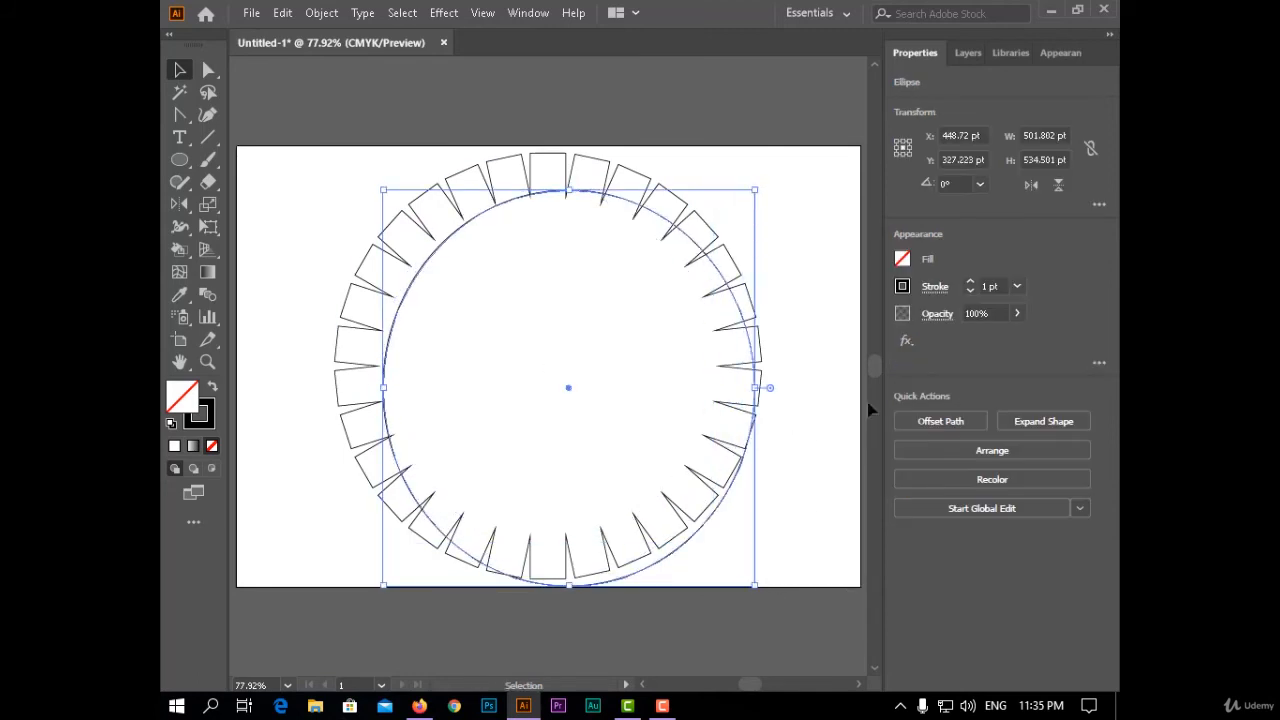
drag(831, 309, 628, 420)
click(967, 419)
click(1052, 419)
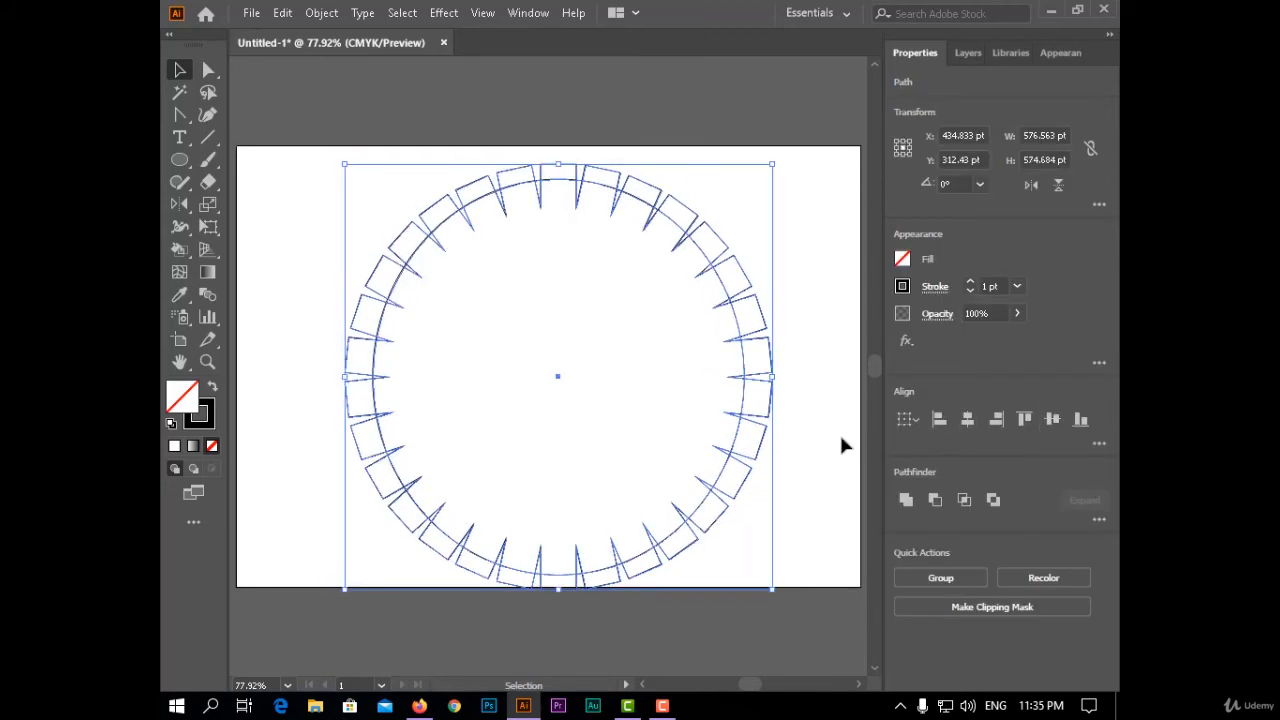
click(835, 436)
- Copy the ellipse, unite the original with the toothed outline, and paste the copy back in place
click(745, 402)
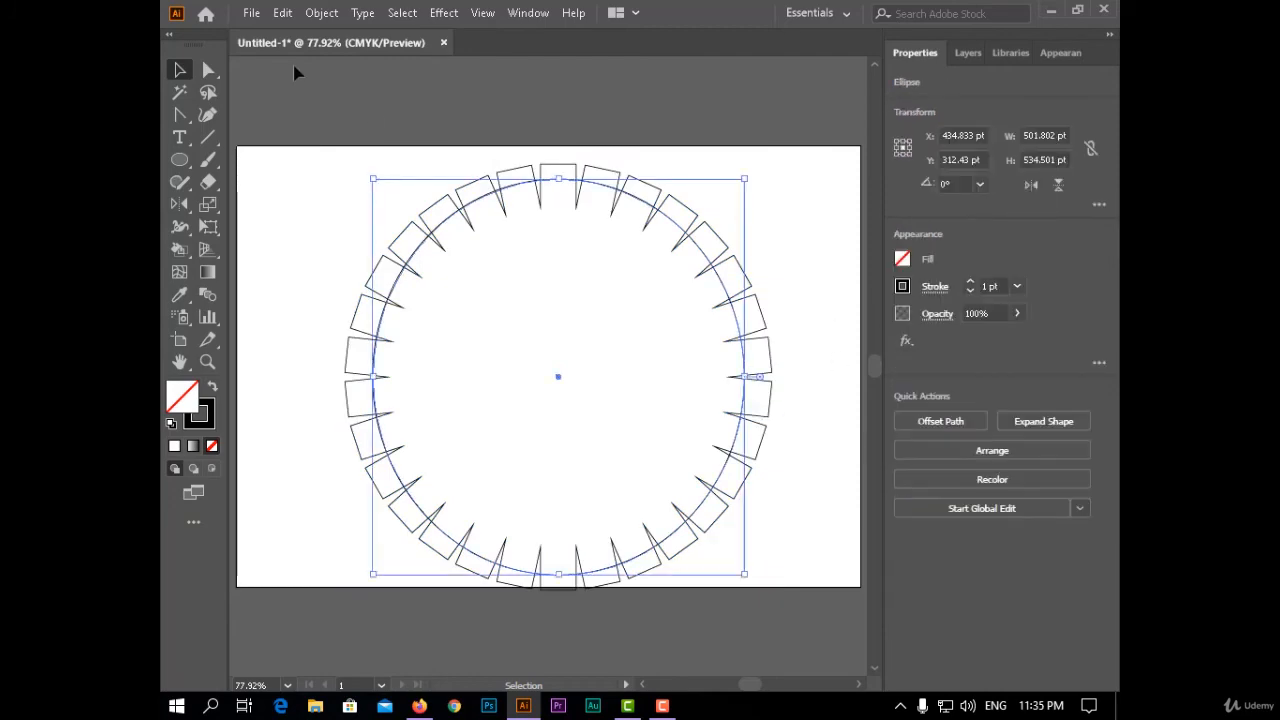
click(282, 12)
click(357, 102)
drag(815, 258, 667, 348)
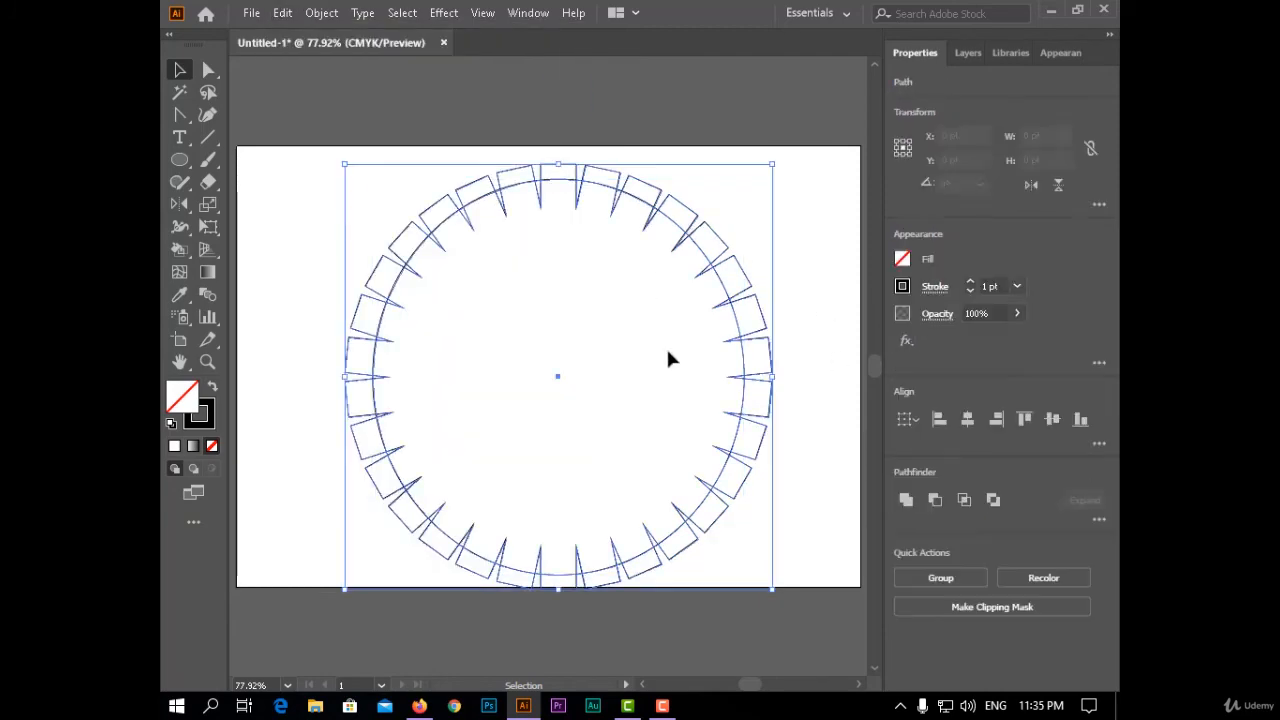
click(909, 499)
click(282, 12)
click(443, 191)
click(784, 229)
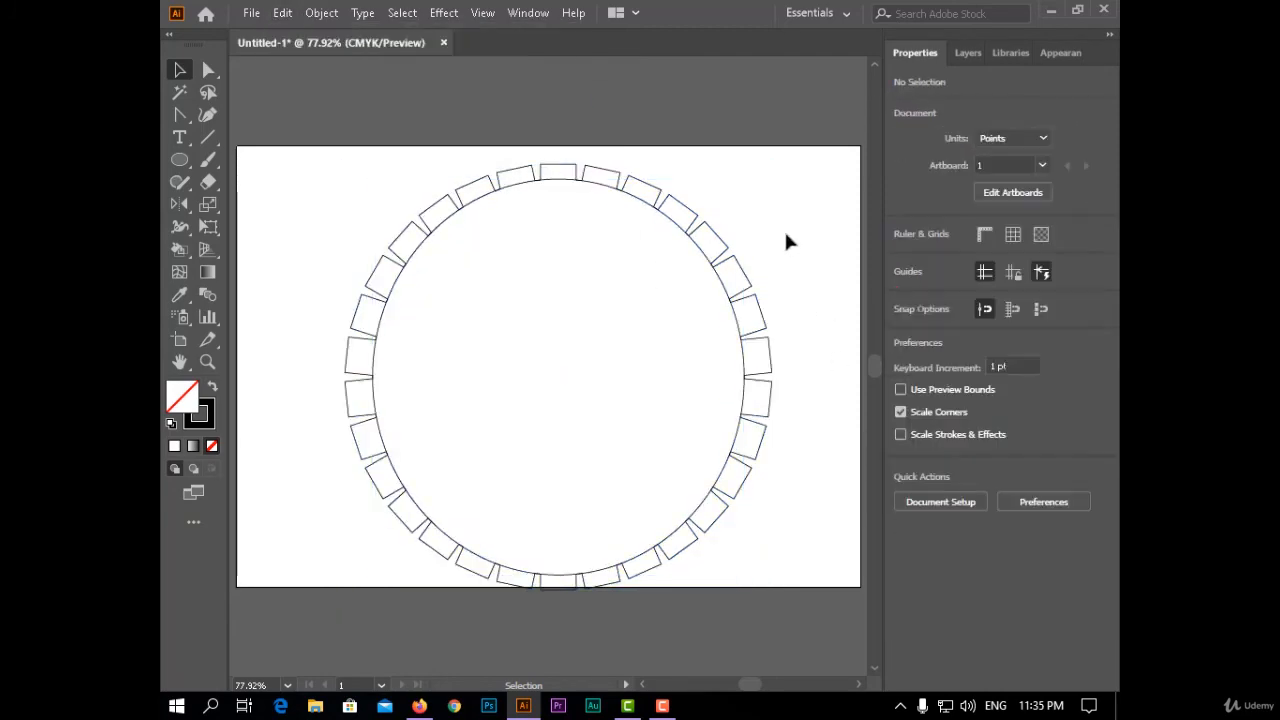
- Align the toothed ring and the inner ellipse to the artboard's horizontal and vertical centre
click(738, 252)
click(907, 420)
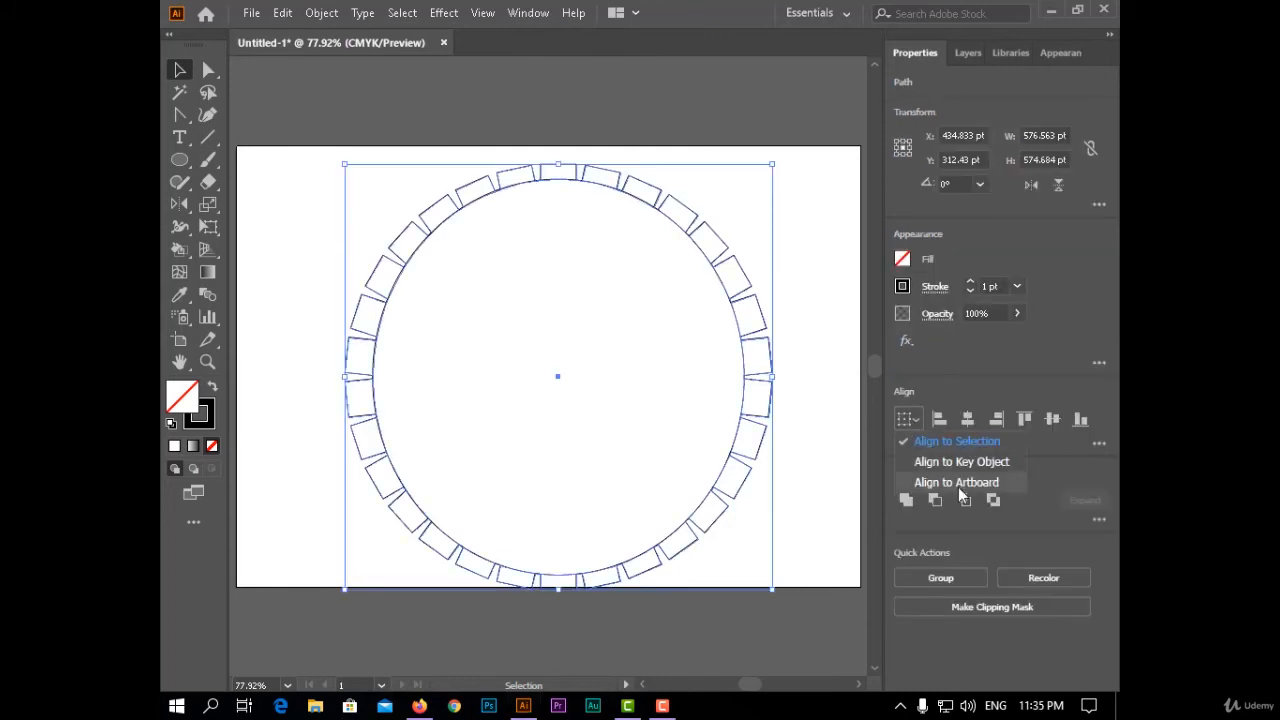
click(960, 485)
click(967, 420)
click(1052, 420)
click(803, 426)
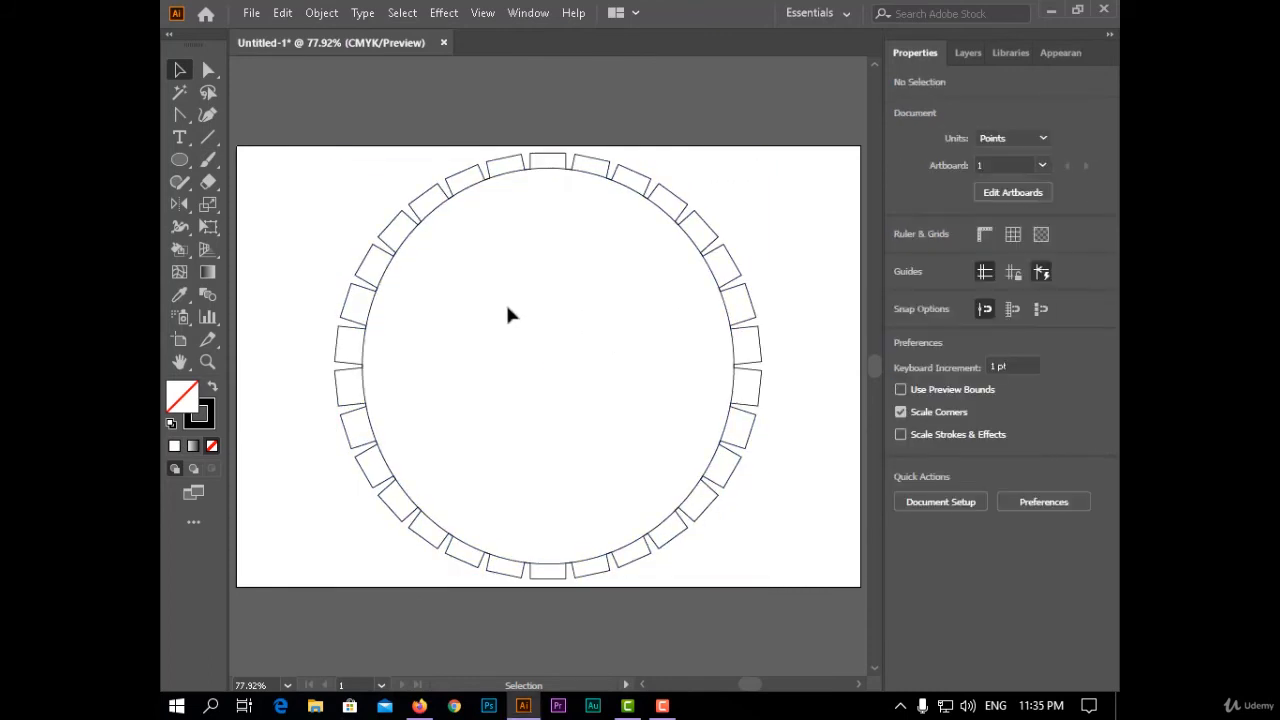
- Draw a narrow upright ellipse about 56 by 267 pt from the ring's centre up to the inner circle's top edge
click(184, 159)
drag(549, 367, 507, 168)
key(Right)
key(Right)
key(Right)
key(Right)
key(Right)
key(Right)
key(Right)
key(Right)
key(Right)
key(Right)
key(Right)
key(Right)
key(Right)
key(Right)
key(Right)
key(Right)
key(Right)
key(Right)
key(Right)
key(Right)
key(Right)
key(Right)
key(Right)
key(Right)
key(Right)
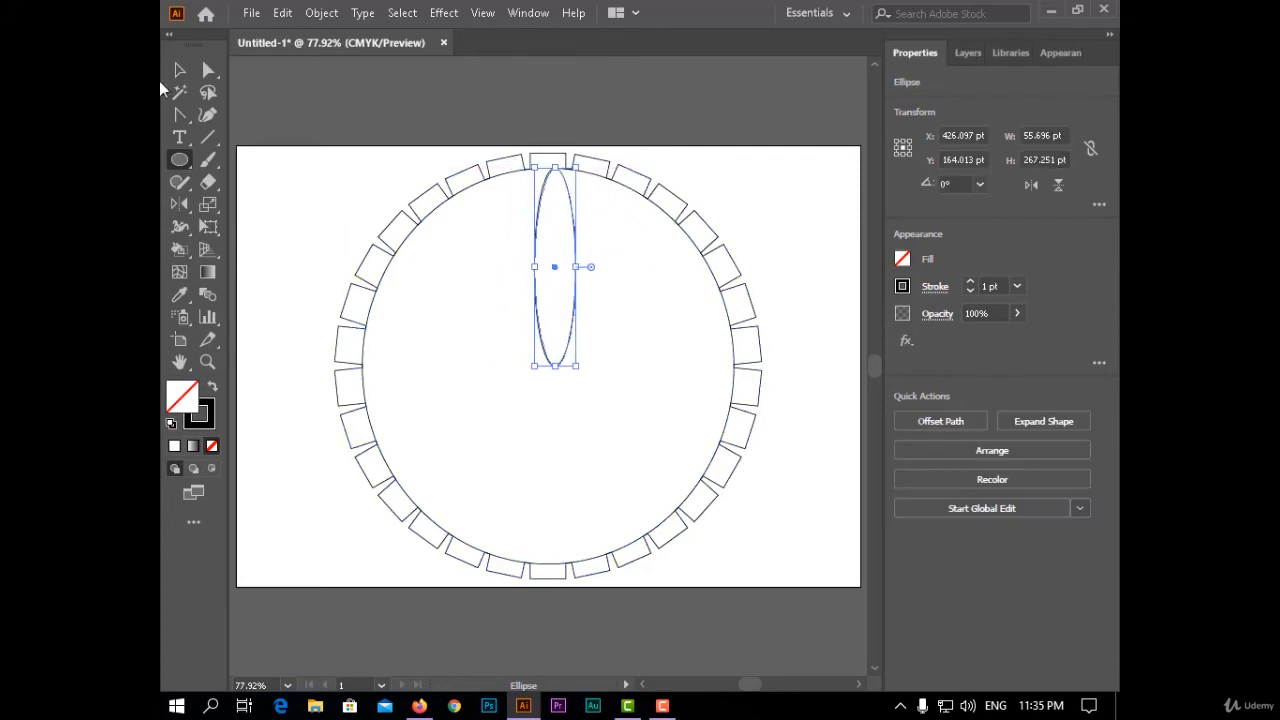
- Centre the narrow ellipse on the circle's vertical axis and convert its top anchor to a sharp corner point
click(179, 71)
key(Left)
key(Left)
key(Left)
key(Left)
key(Left)
key(Left)
key(Left)
key(Left)
click(180, 90)
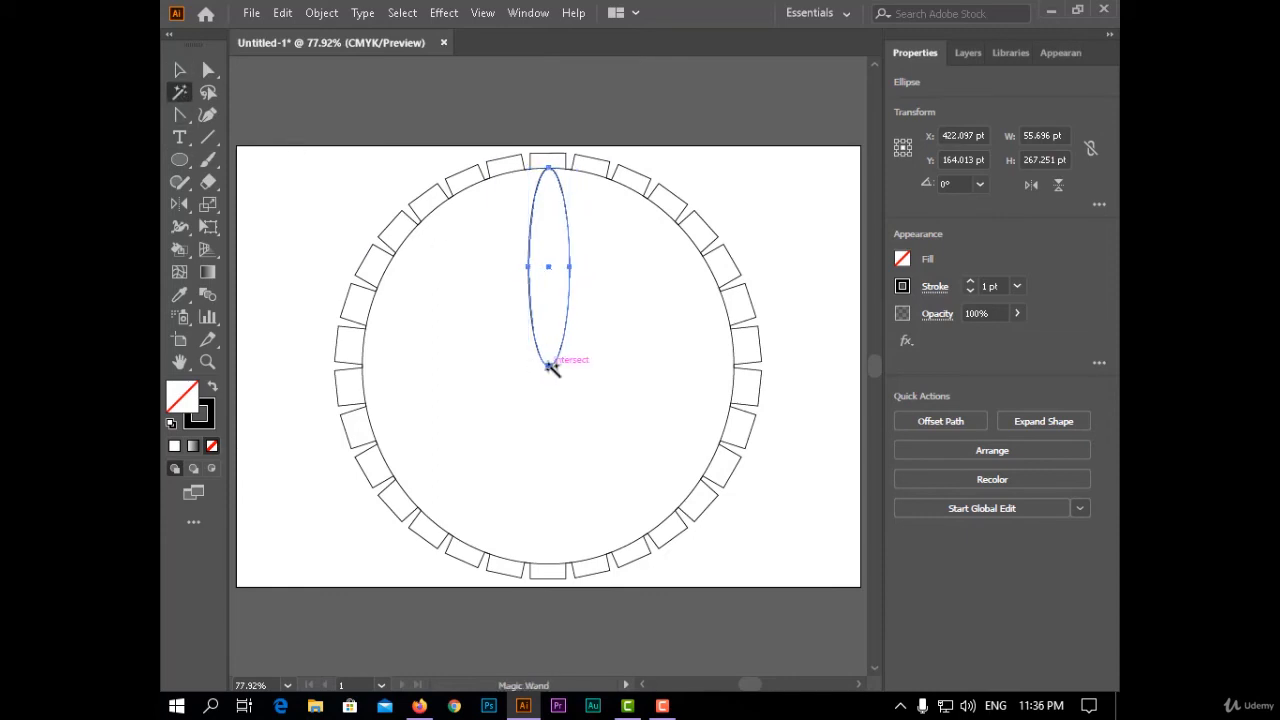
click(549, 366)
click(177, 73)
drag(549, 366, 548, 366)
click(634, 109)
click(180, 114)
click(548, 170)
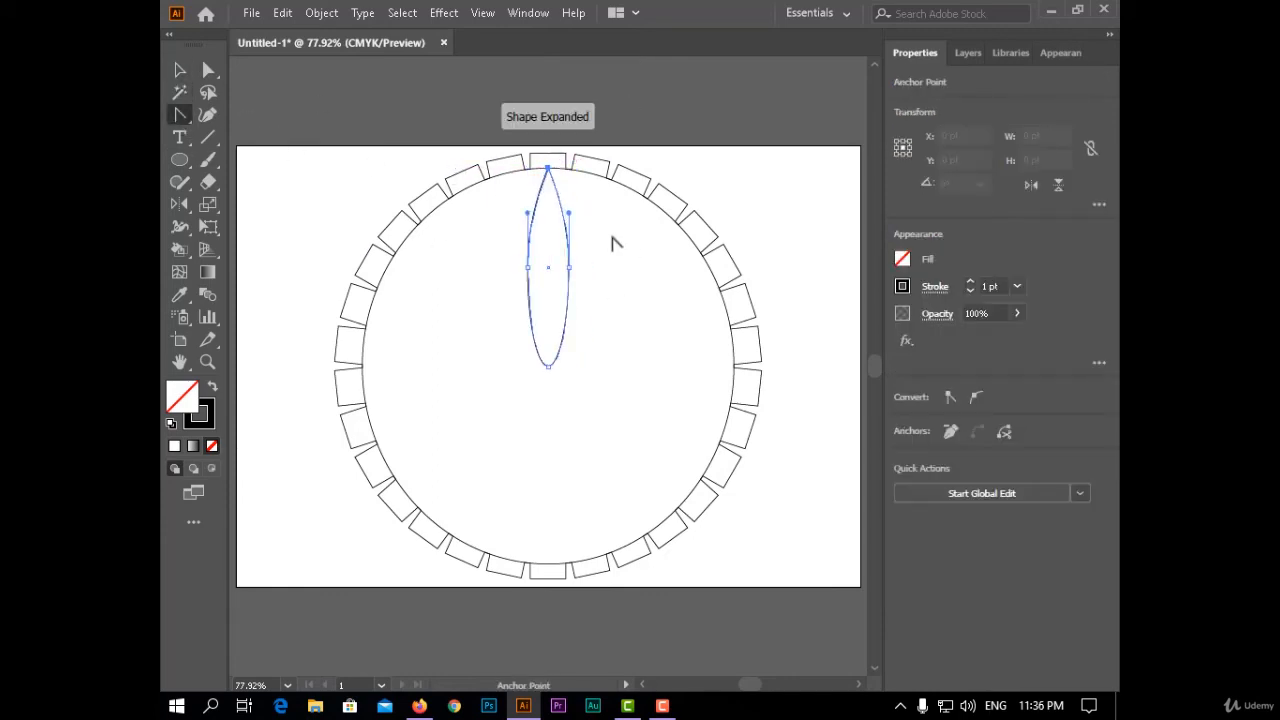
click(182, 71)
click(284, 14)
click(315, 102)
click(283, 13)
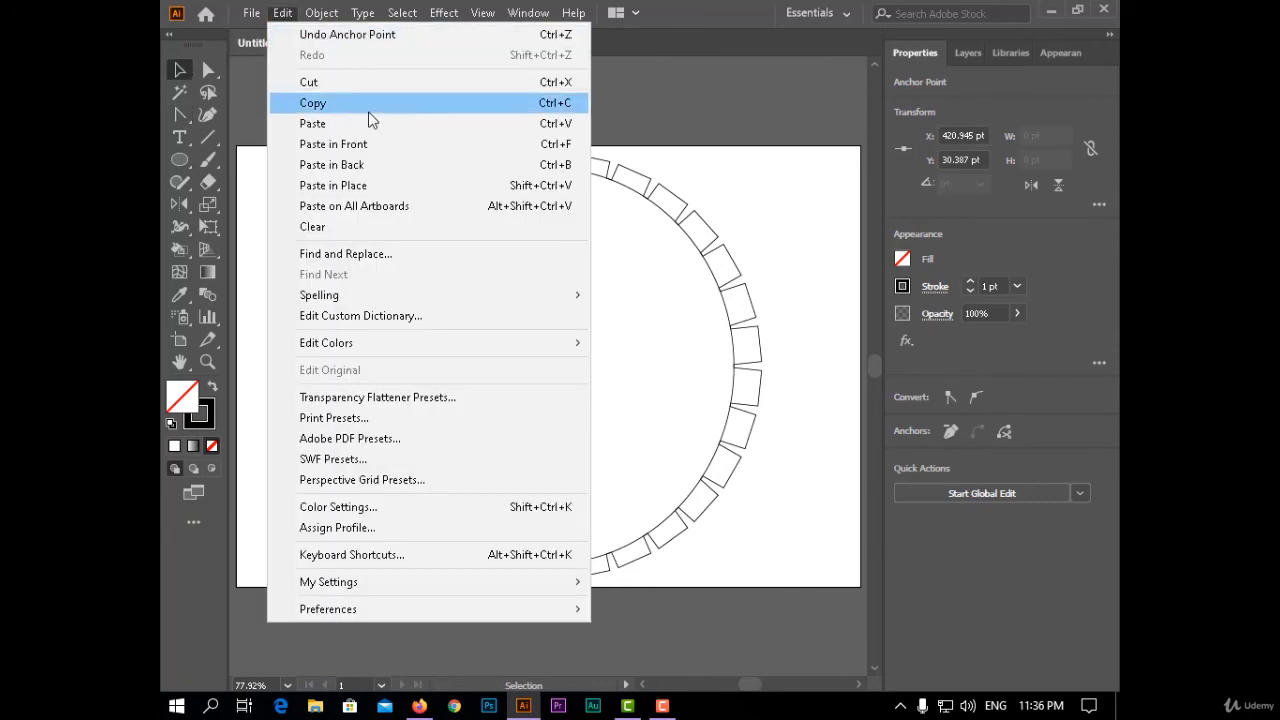
click(366, 143)
drag(566, 286, 560, 457)
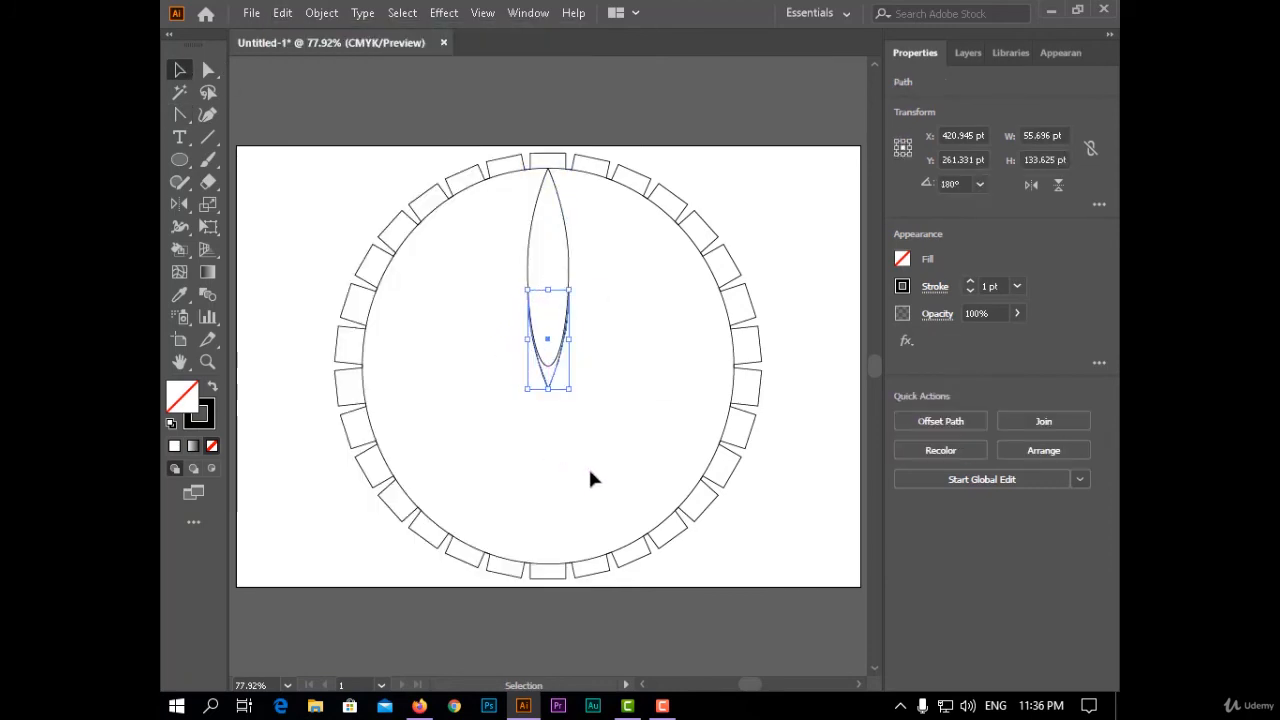
key(Delete)
- Duplicate the whole petal, place the copy below the original rotated 180° so their round ends meet at the centre, and select both petals
drag(622, 239, 455, 355)
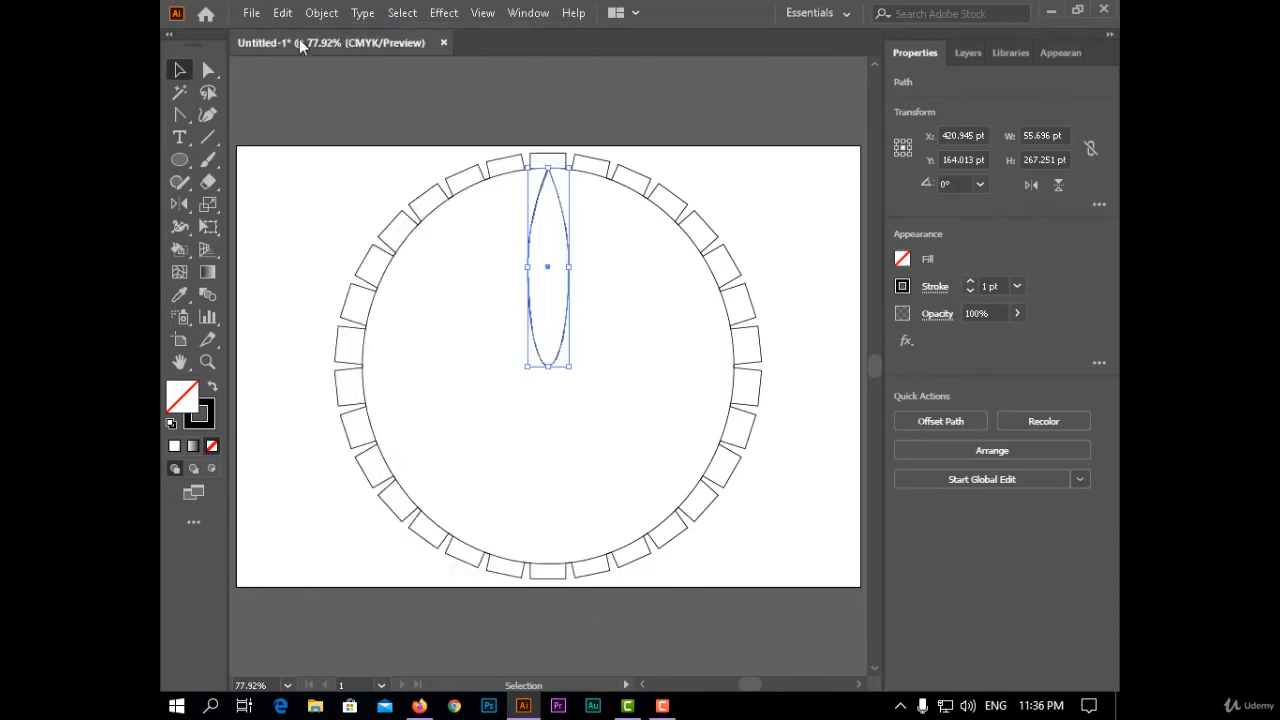
click(283, 13)
click(354, 124)
click(548, 272)
click(549, 272)
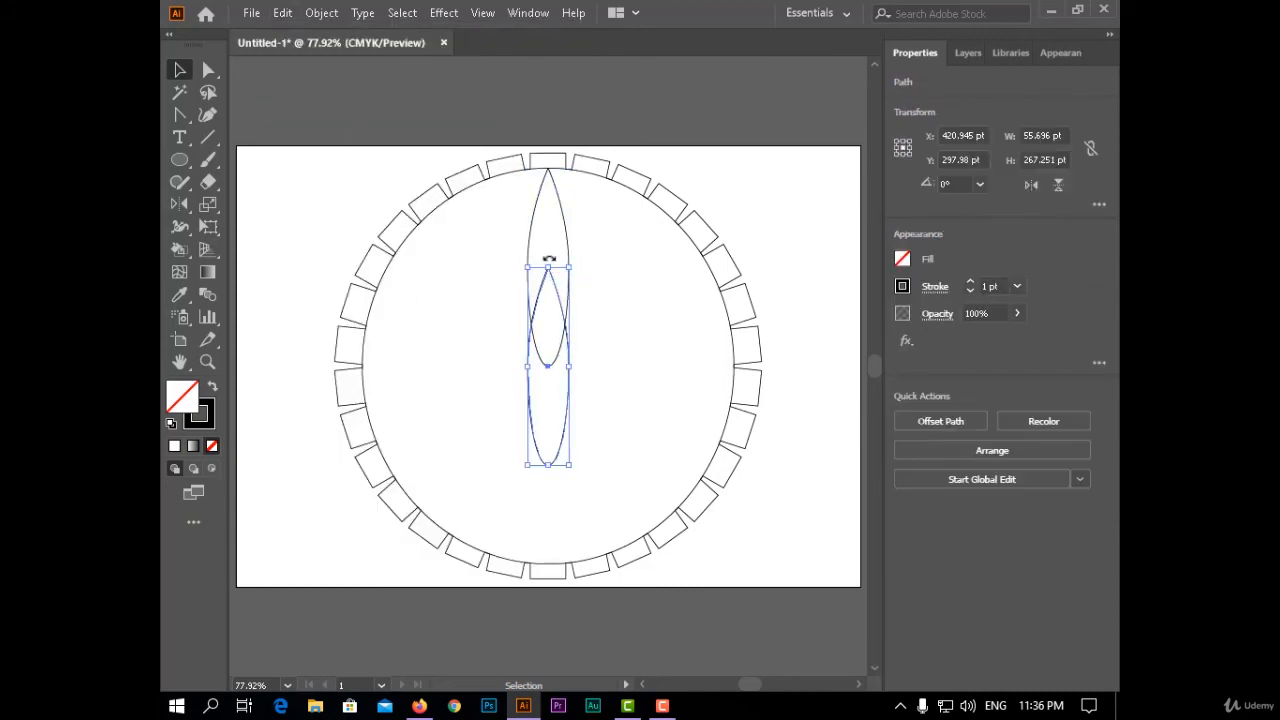
key(Down)
key(Down)
key(Down)
key(Down)
key(Down)
key(Down)
key(Down)
key(Down)
key(Down)
key(Down)
key(Down)
key(Down)
key(Down)
key(Down)
key(Down)
key(Down)
key(Down)
key(Down)
key(Down)
key(Down)
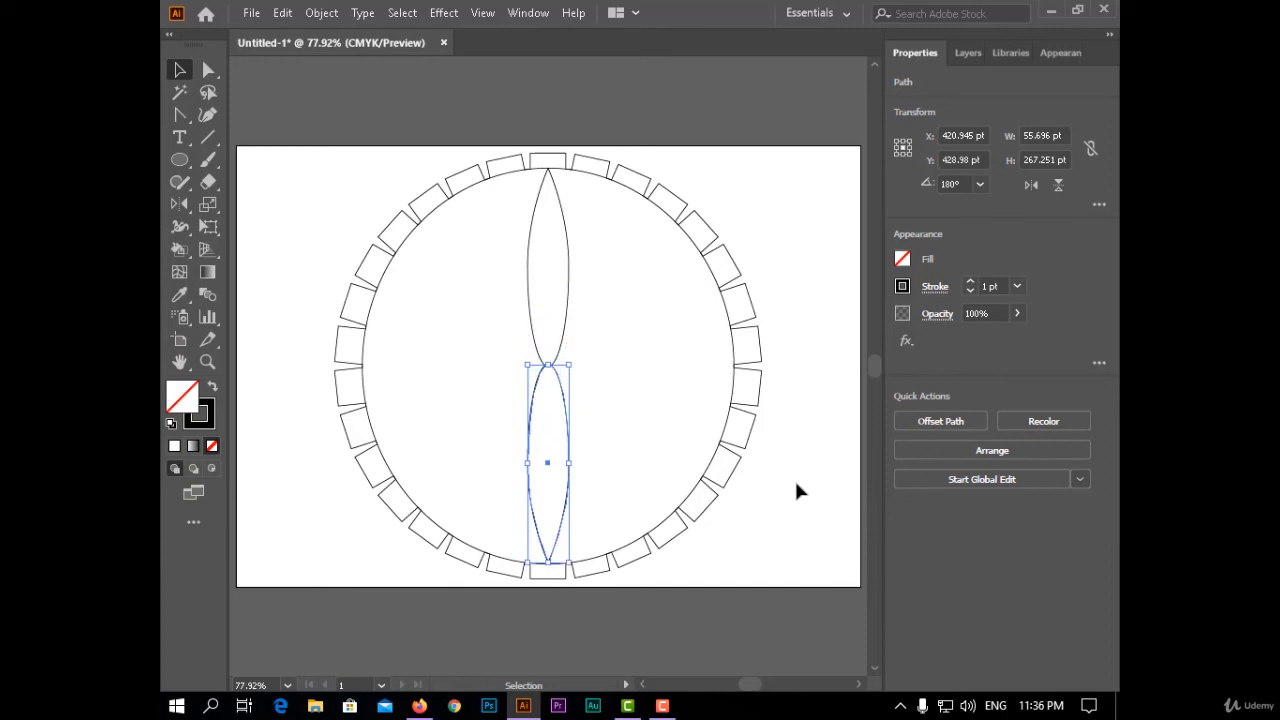
click(797, 490)
drag(591, 326, 522, 398)
click(828, 470)
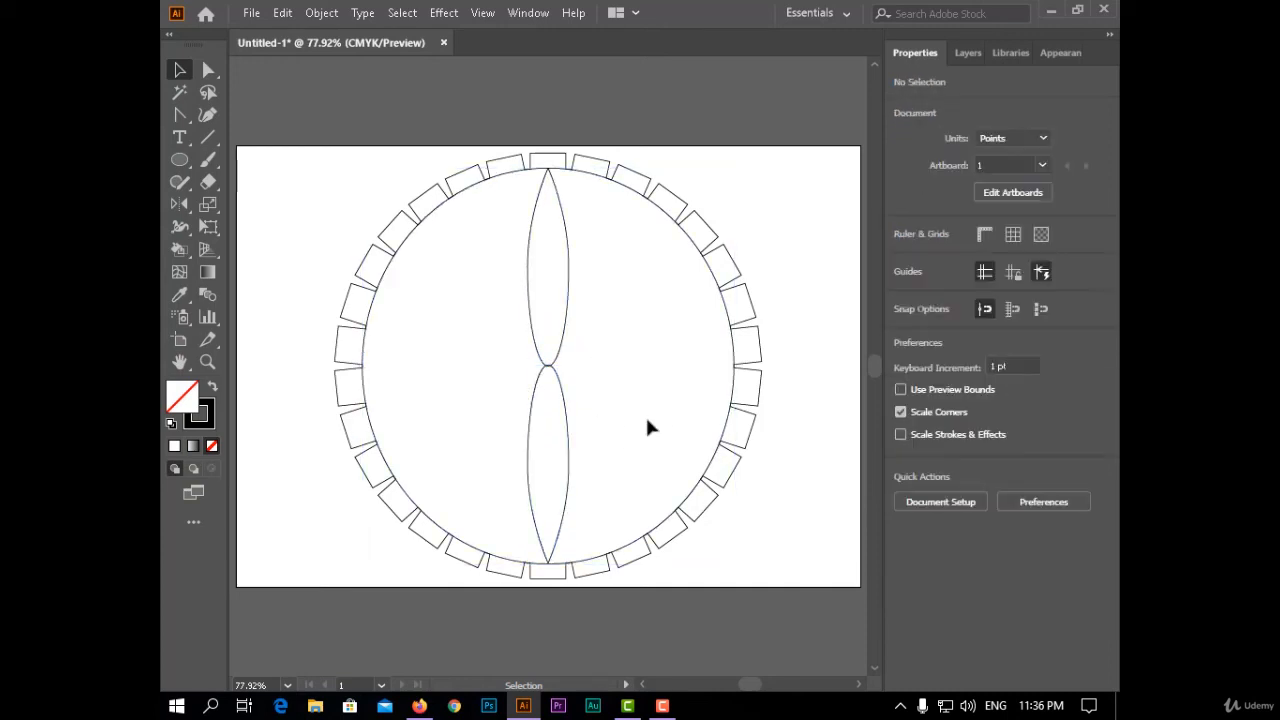
click(557, 363)
shift+click(569, 414)
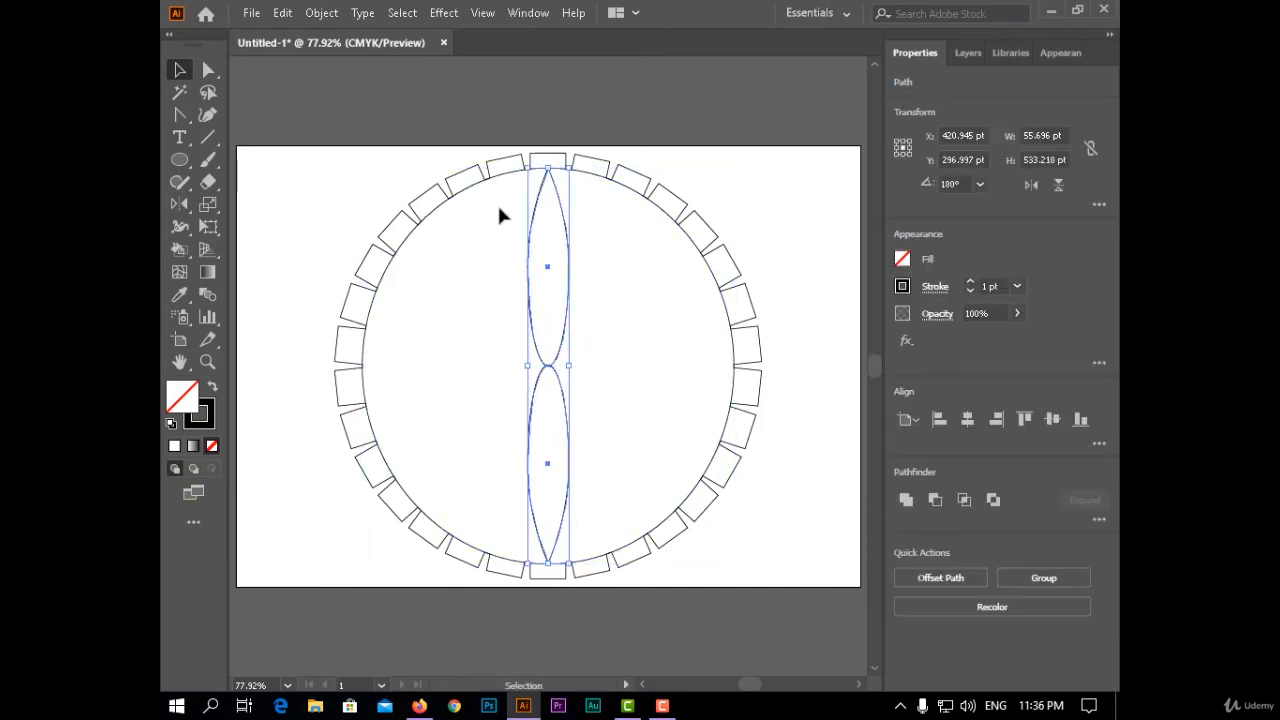
- Try a Transform effect with a 60° angle and 3 copies on the two separate petals, and undo it
click(443, 12)
mouse_move(486, 163)
click(660, 229)
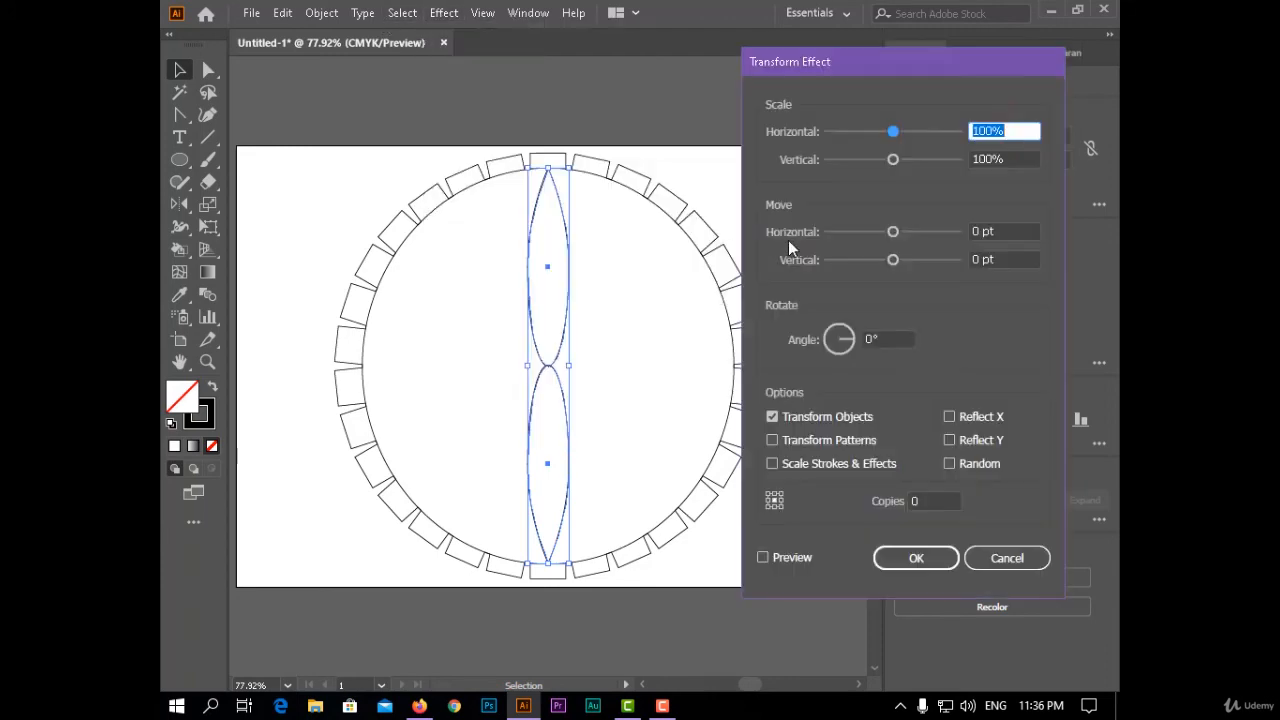
click(798, 340)
text(60)
key(Tab)
text(2)
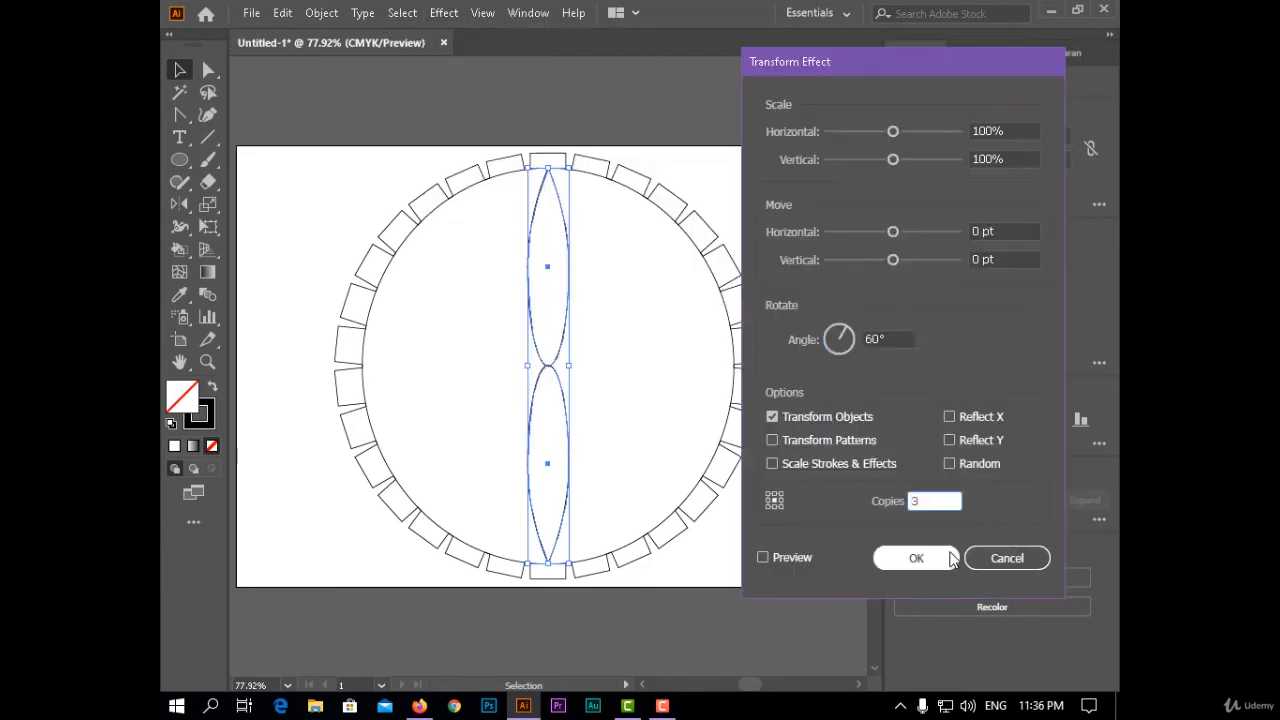
click(916, 557)
key(ctrl+z)
- Combine the two petals into a compound path and apply a Transform effect that repeats it at a 60° angle
click(322, 12)
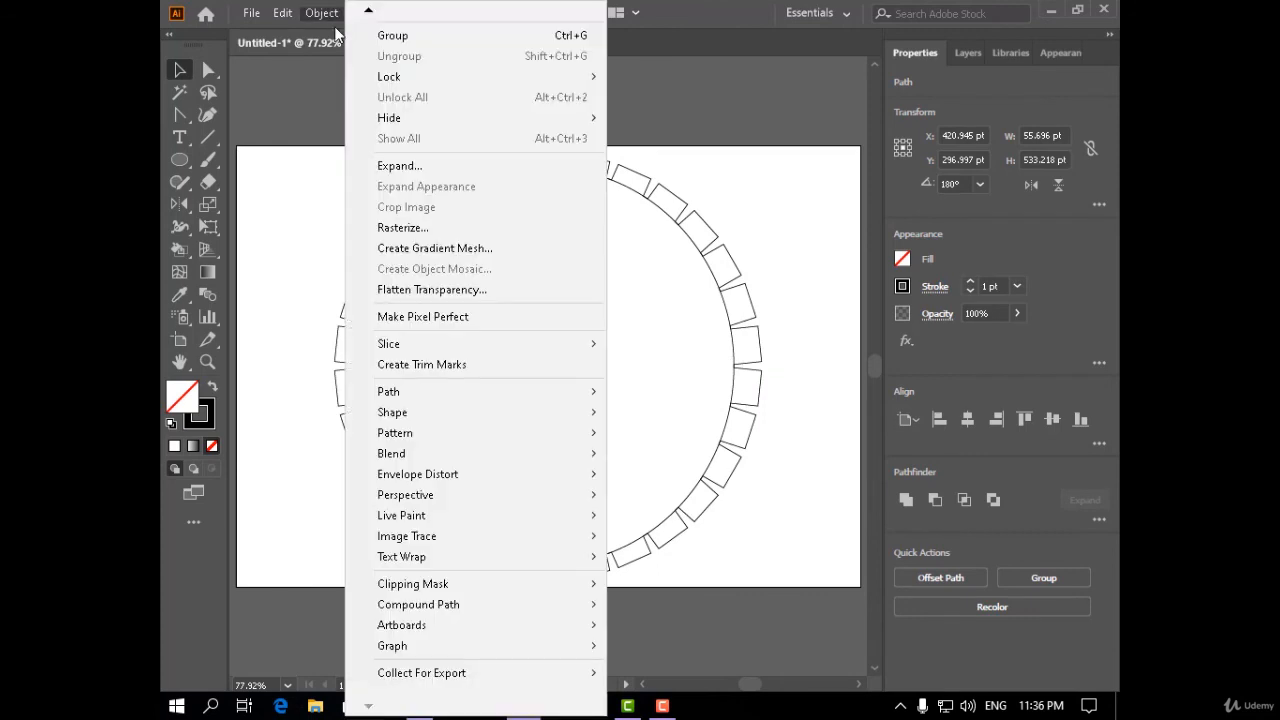
click(614, 612)
click(443, 12)
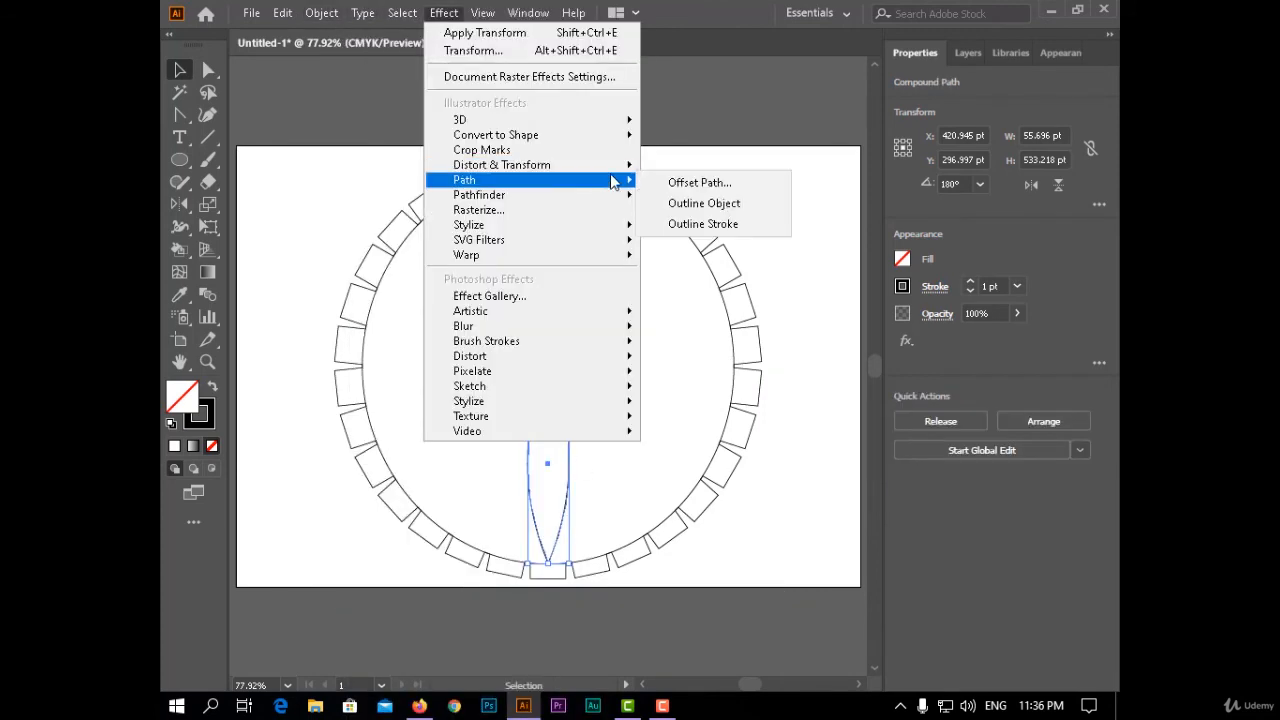
mouse_move(486, 163)
click(743, 231)
key(Tab)
key(Tab)
key(Tab)
key(Tab)
text(60)
key(Tab)
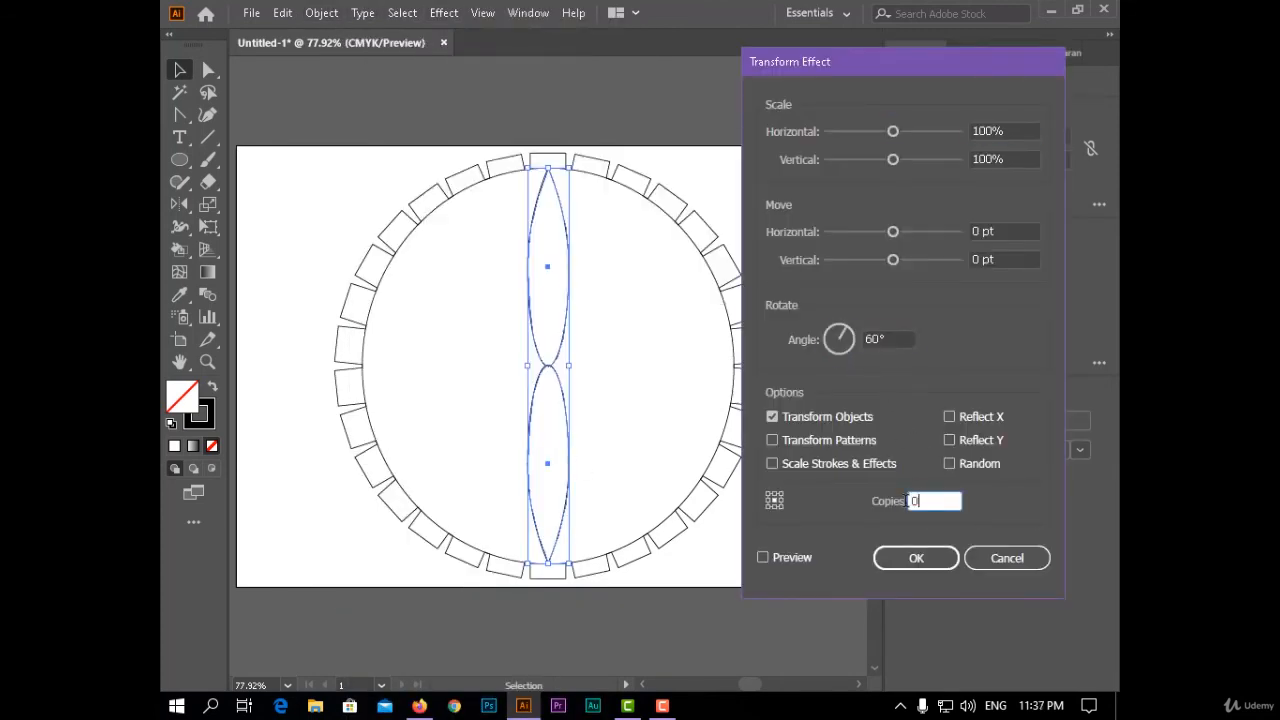
click(950, 558)
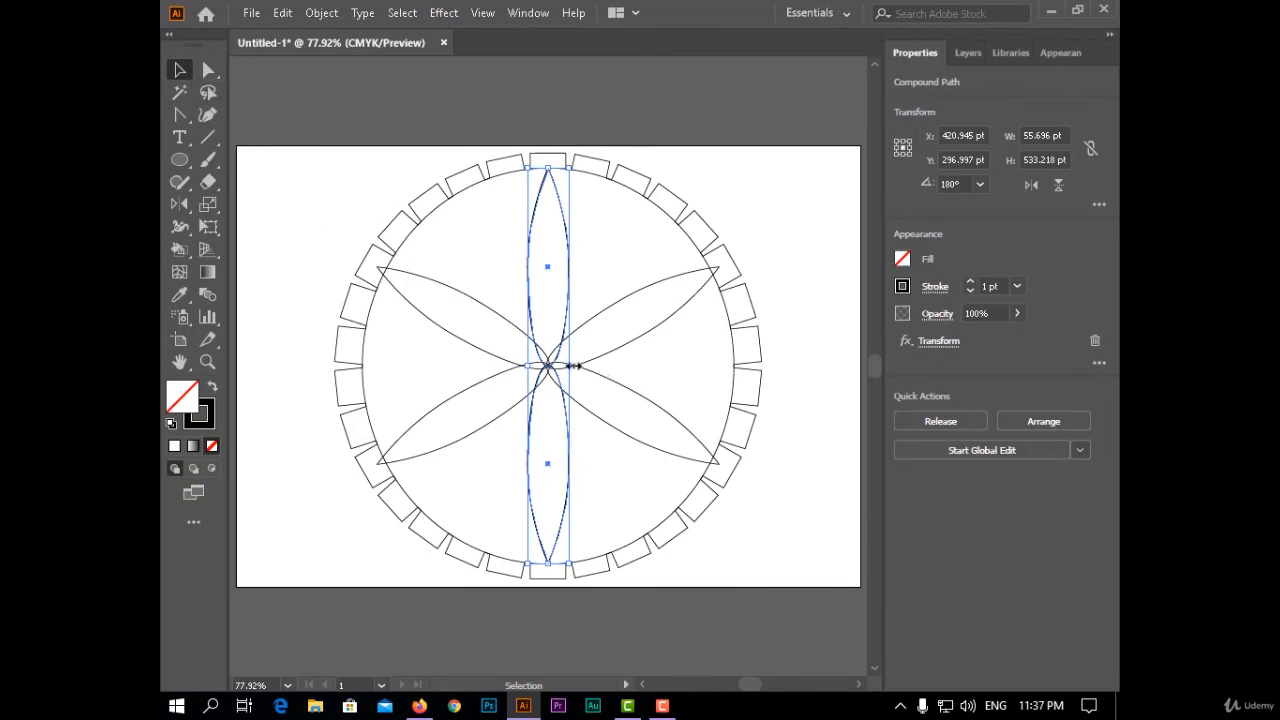
- Widen the vertical petal pair to about 173 pt and nudge the flower back to the circle's centre
drag(573, 366, 624, 367)
key(Left)
key(Left)
key(Left)
key(Left)
key(Left)
key(Left)
key(Left)
key(Left)
key(Left)
key(Left)
key(Left)
key(Left)
key(Left)
key(Left)
key(Left)
key(Left)
key(Left)
key(Left)
key(Left)
key(Left)
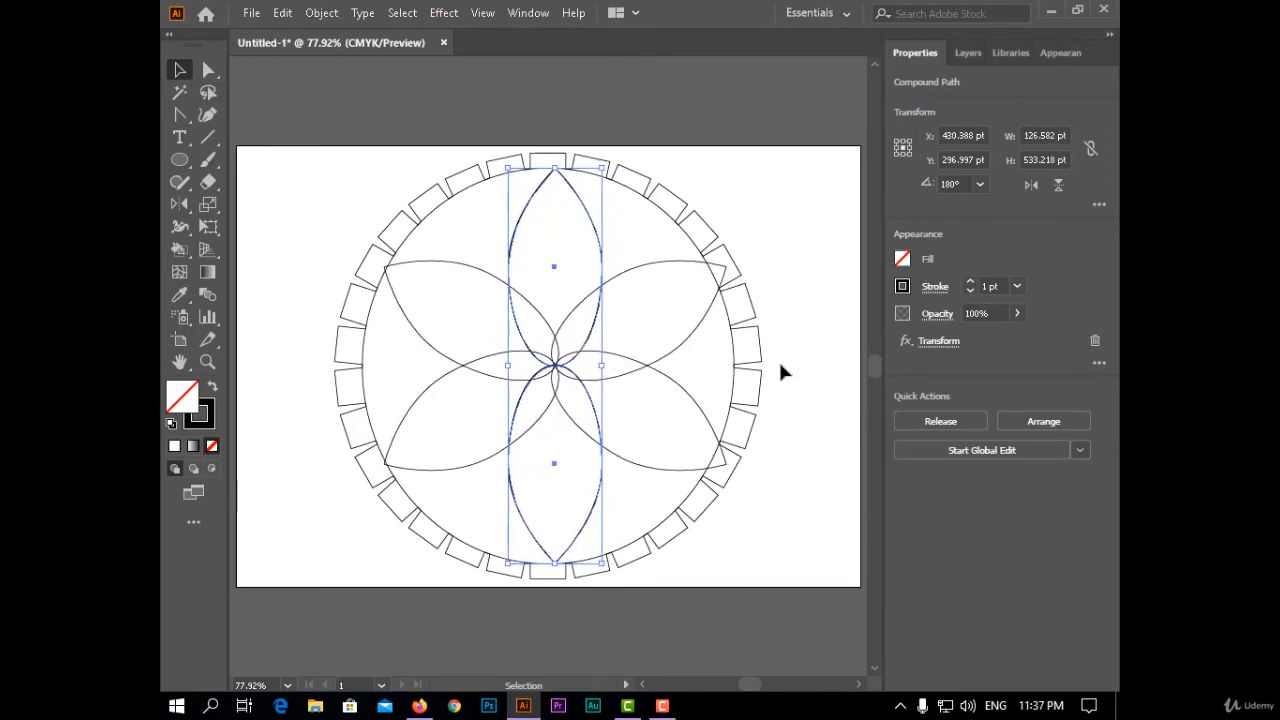
drag(597, 367, 651, 382)
key(Left)
key(Left)
key(Left)
key(Left)
key(Left)
key(Left)
key(Left)
key(Left)
key(Left)
key(Left)
key(Left)
key(Left)
key(Left)
key(Left)
key(Left)
key(Left)
key(Left)
key(Left)
key(Left)
key(Left)
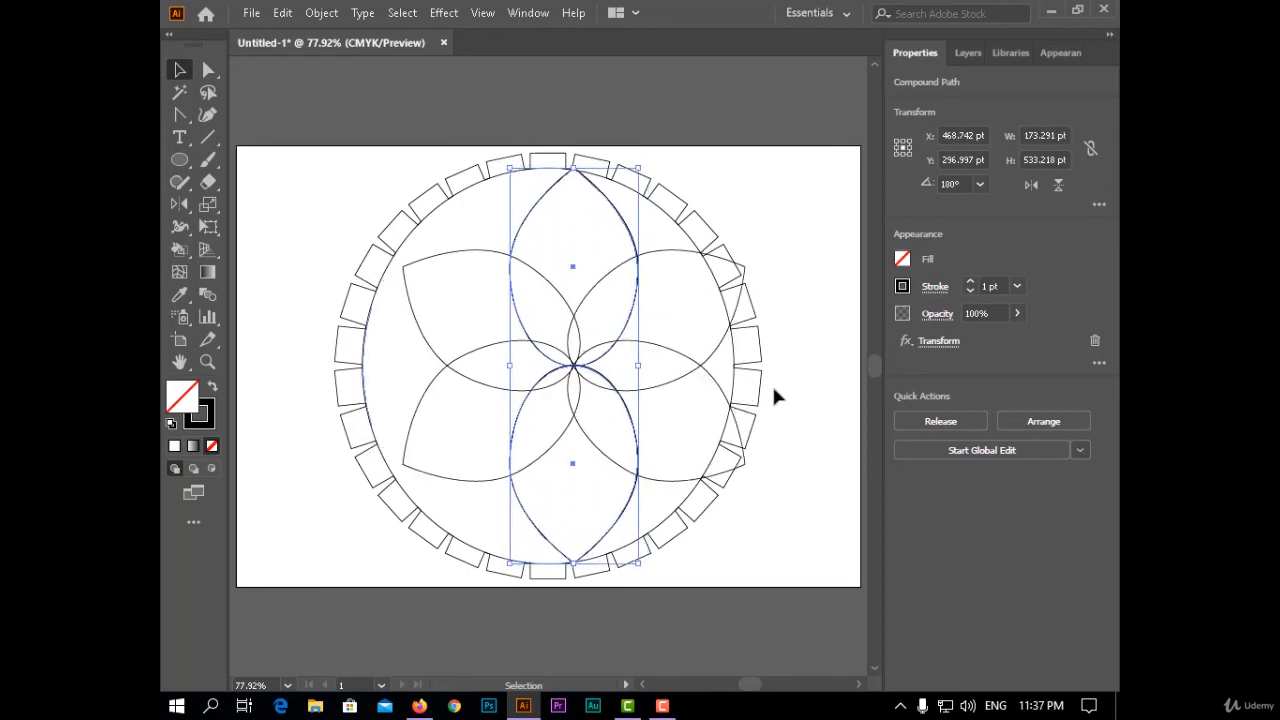
key(Left)
key(Left)
key(Left)
key(Left)
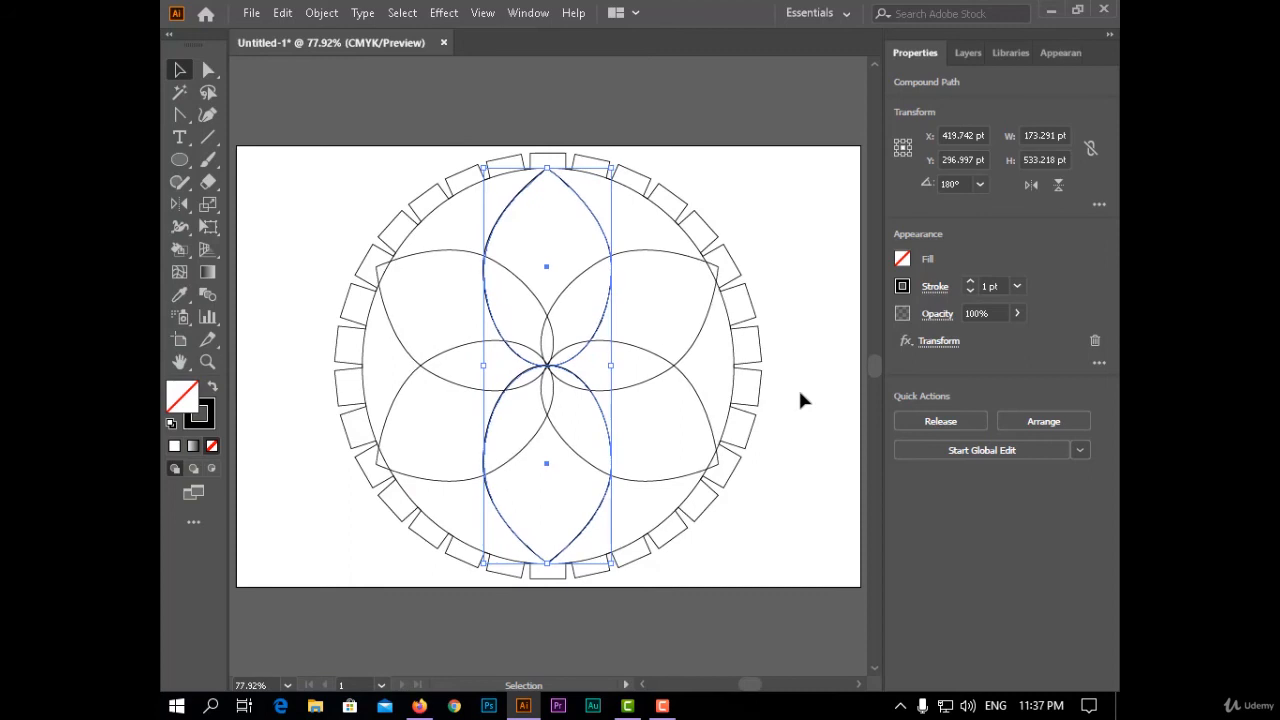
click(797, 398)
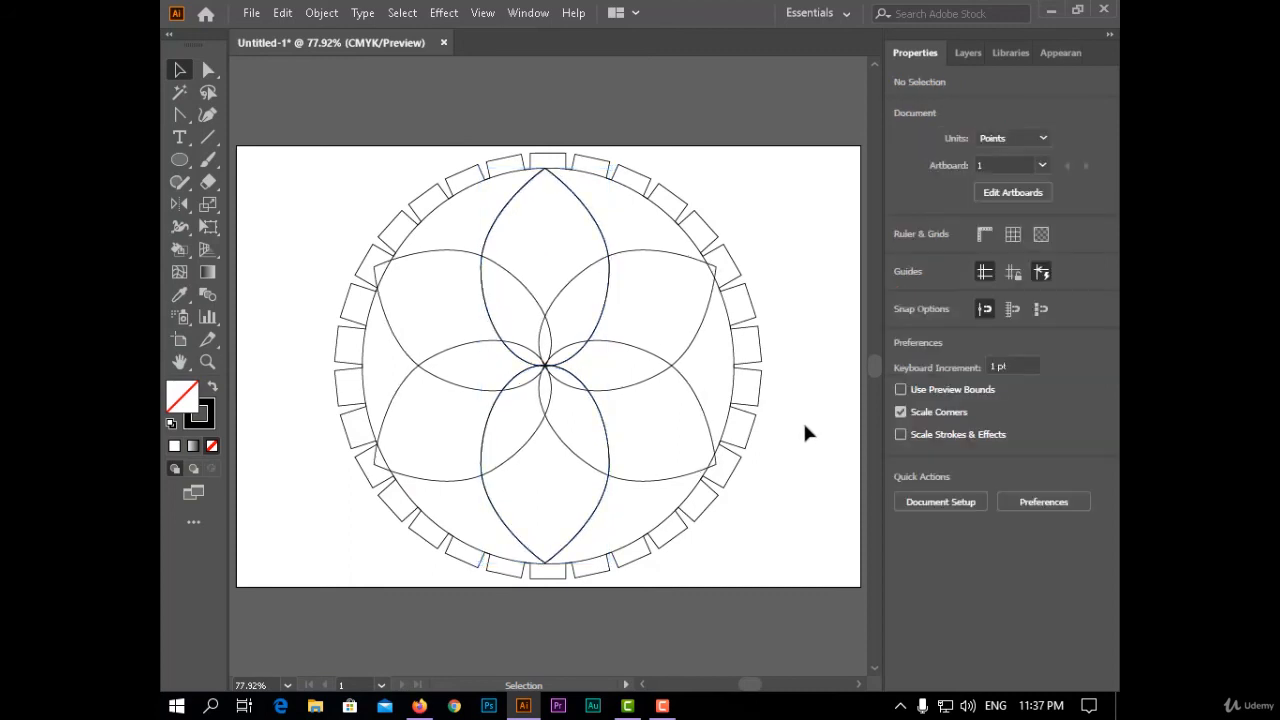
- Try filling the upper petal with pink as part of a Live Paint group of the whole artwork, and undo it
drag(792, 174, 318, 594)
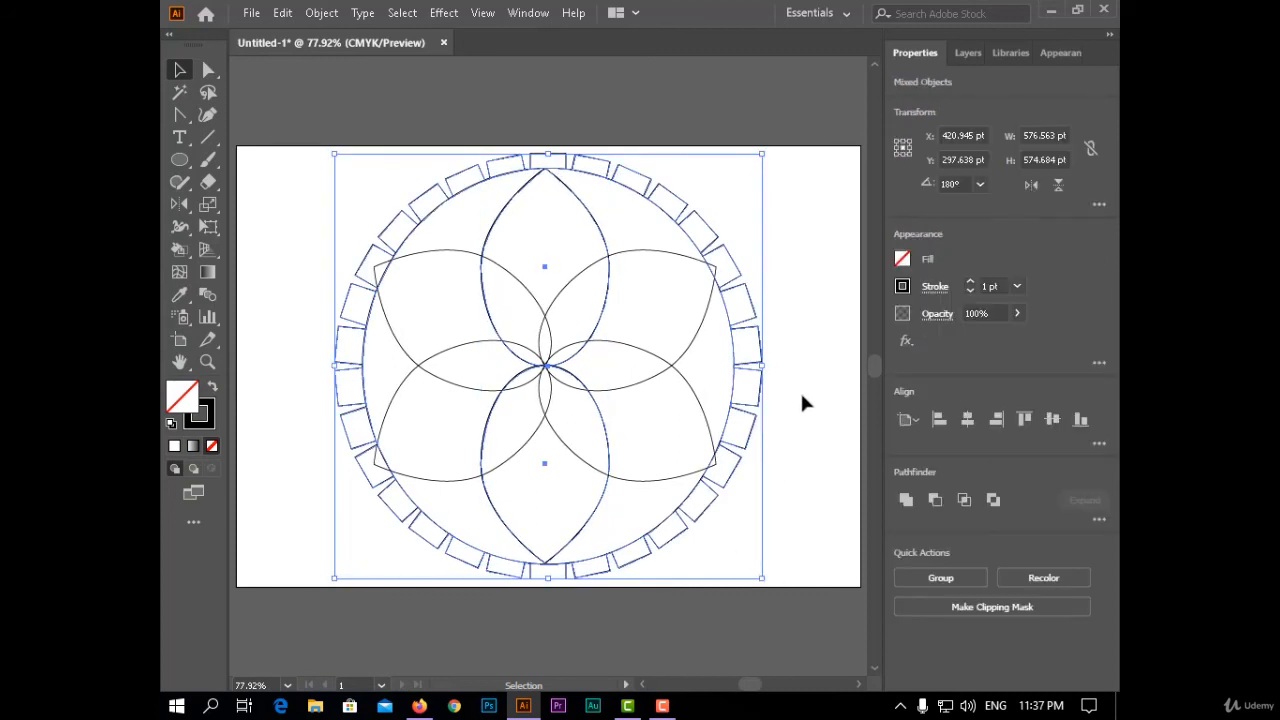
drag(814, 251, 388, 568)
click(183, 317)
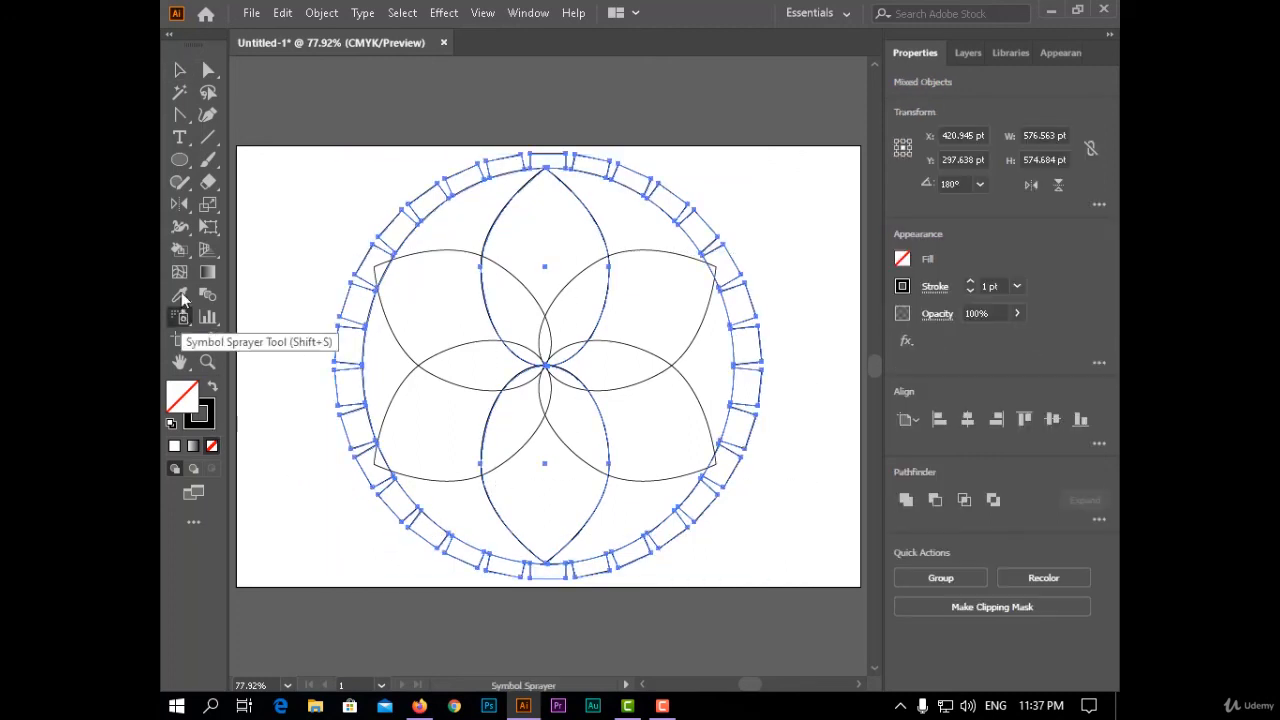
click(178, 256)
click(240, 277)
double_click(188, 407)
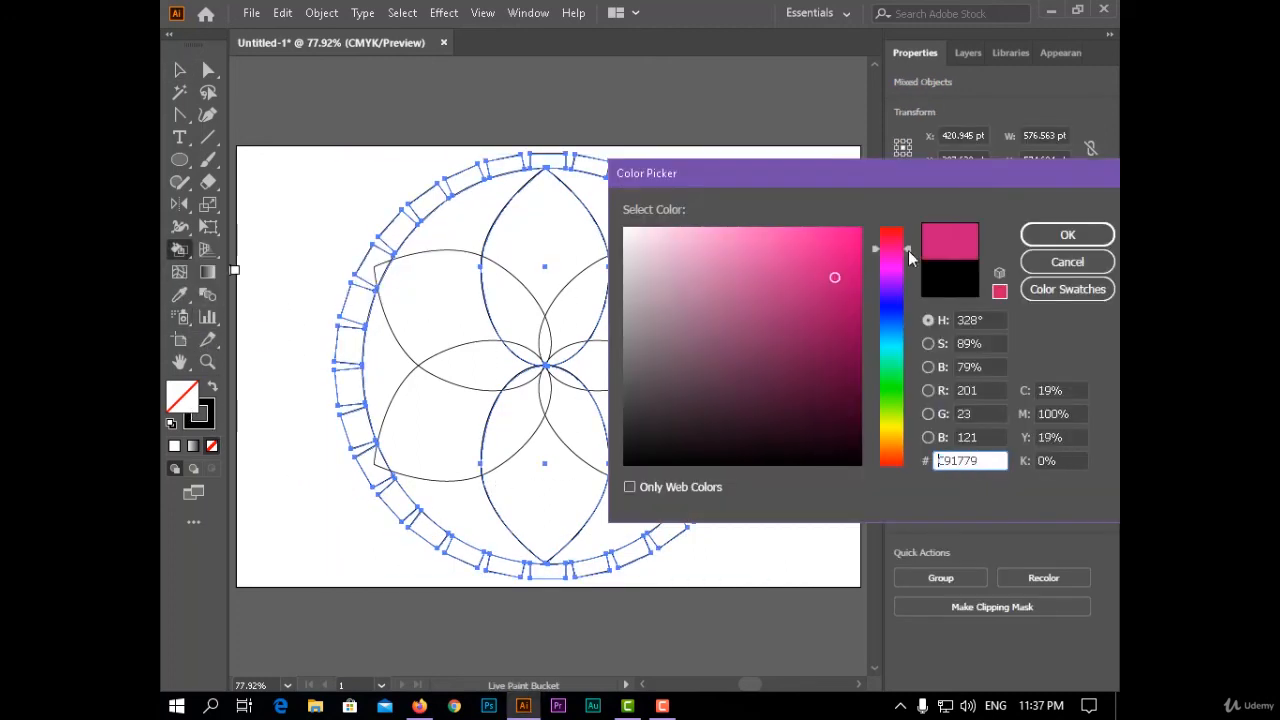
click(1066, 234)
click(592, 270)
click(755, 385)
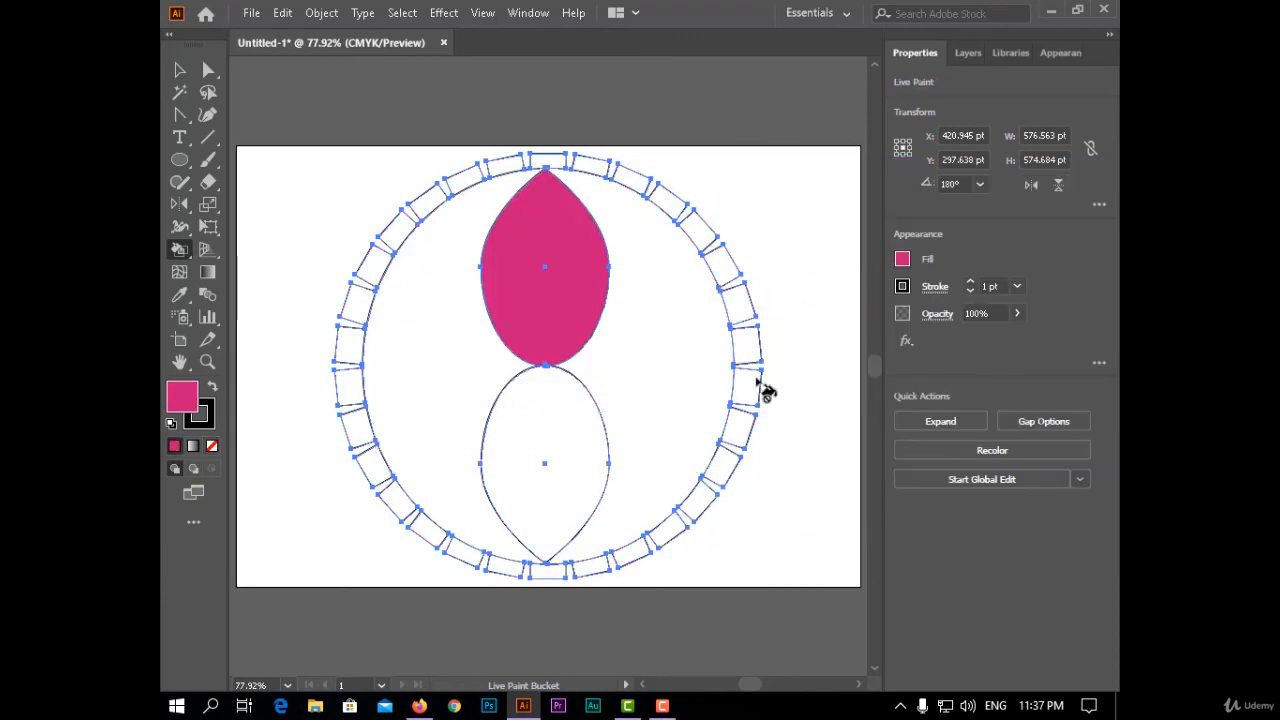
key(ctrl+z)
- Expand the appearance of the complete artwork so the repeated petals become real paths
key(v)
key(ctrl+a)
click(322, 13)
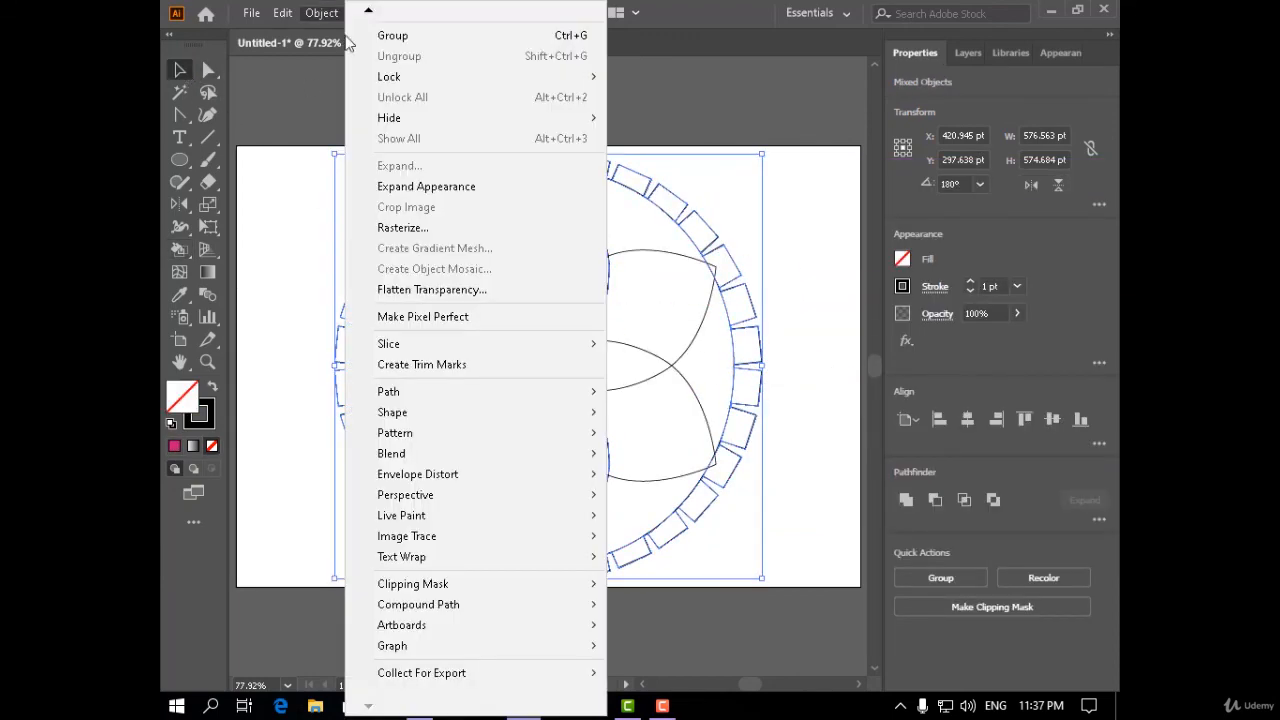
click(296, 259)
- Make the whole artwork a Live Paint group and fill the outer areas of the six petals with pink
drag(291, 176, 800, 600)
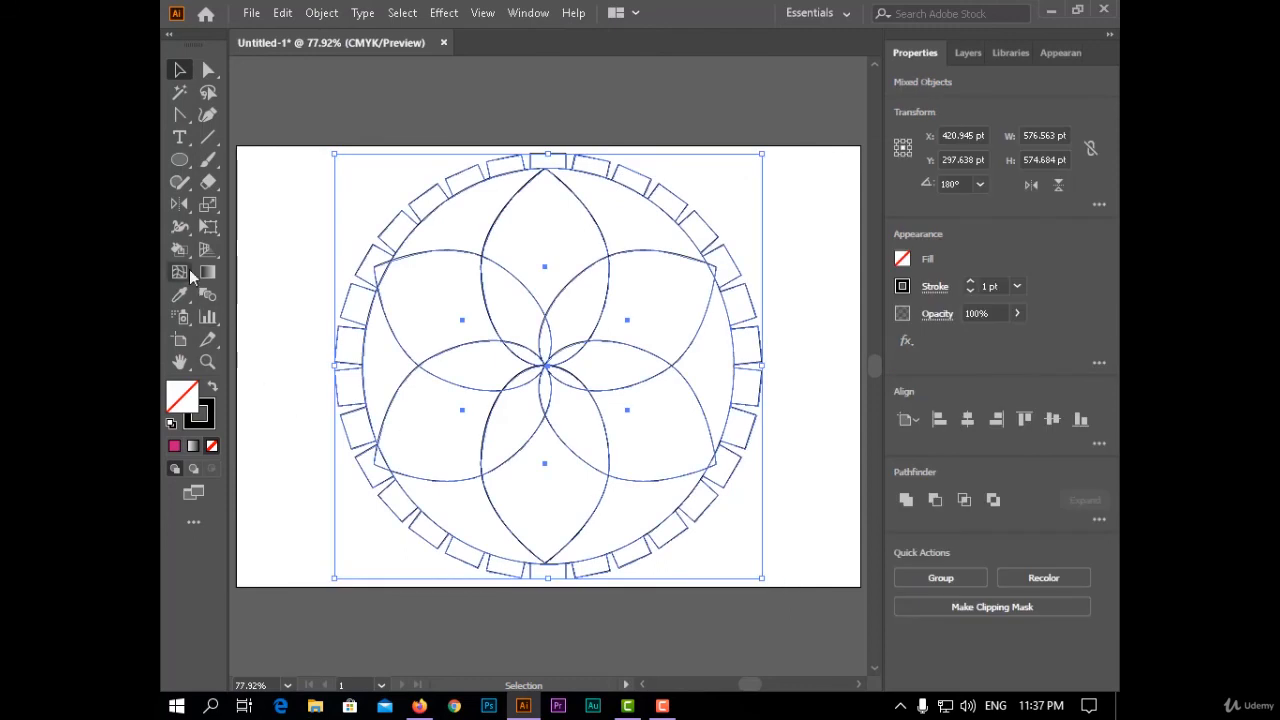
click(181, 250)
double_click(187, 398)
click(808, 260)
click(1069, 239)
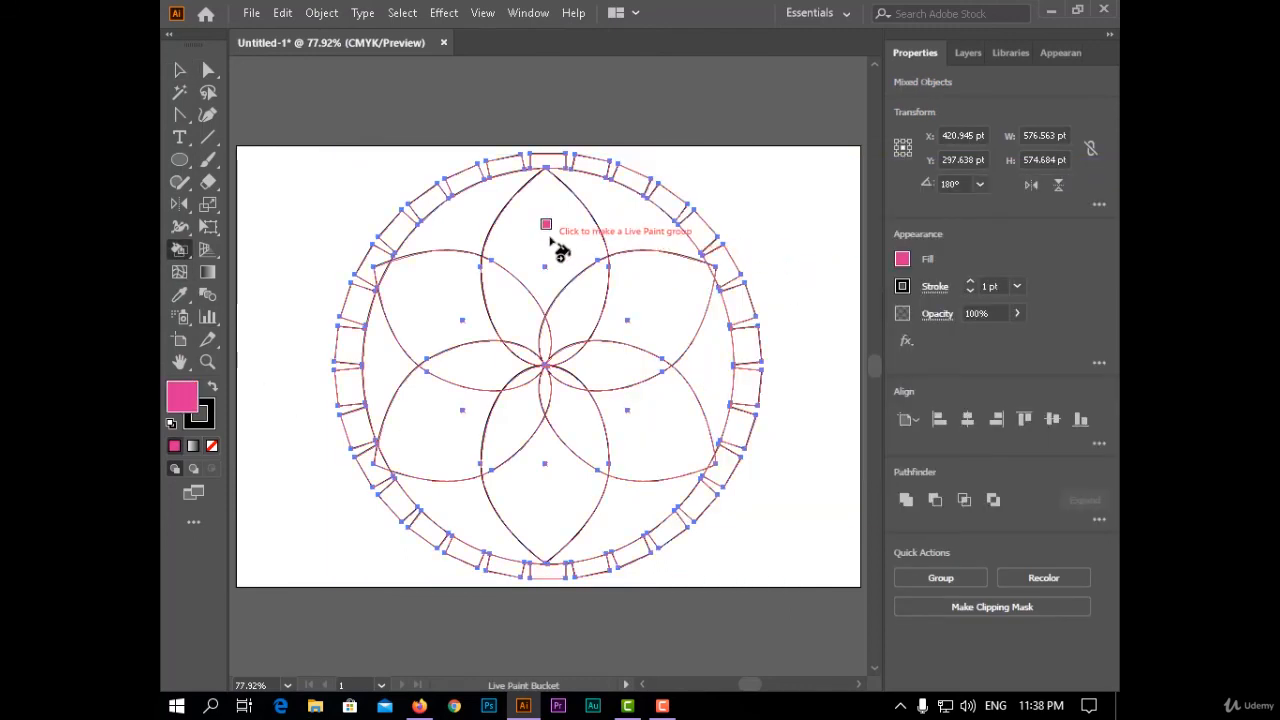
click(549, 240)
click(662, 290)
click(655, 420)
click(575, 490)
click(440, 415)
click(410, 310)
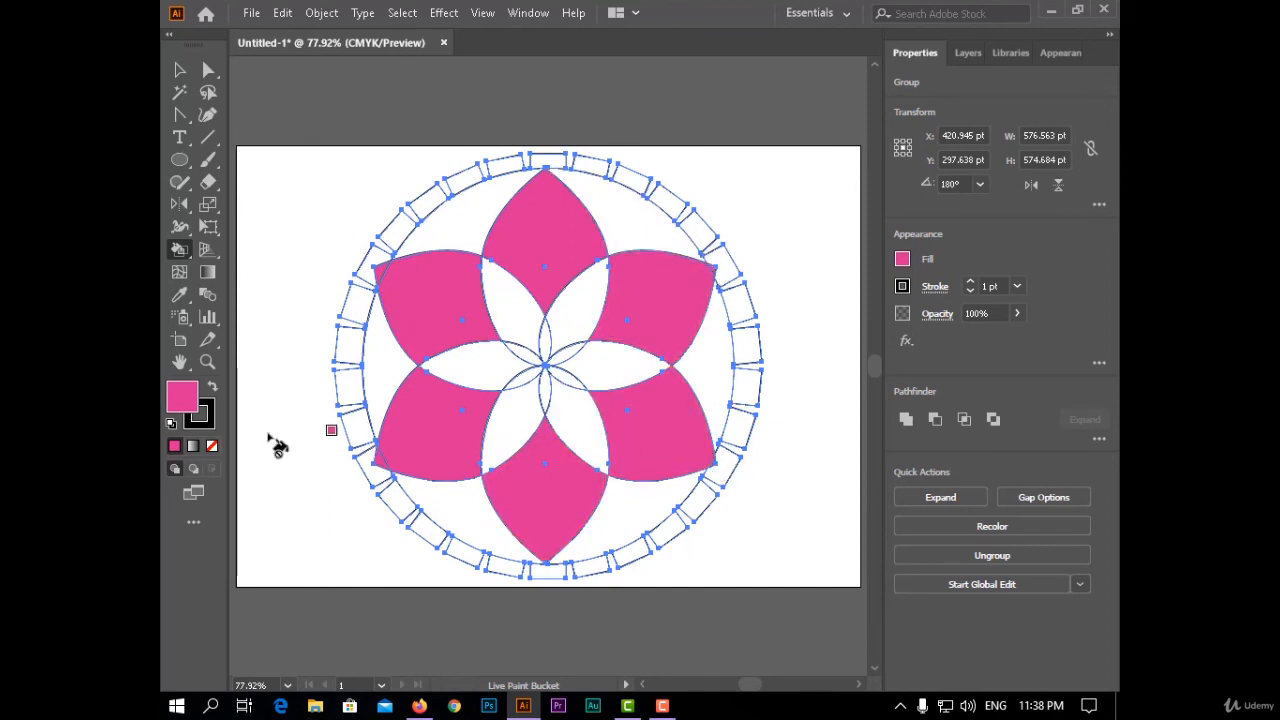
- Fill the six areas where neighbouring petals overlap with turquoise (#32D8D0) using the Live Paint Bucket
double_click(182, 397)
click(891, 352)
click(1063, 234)
click(580, 300)
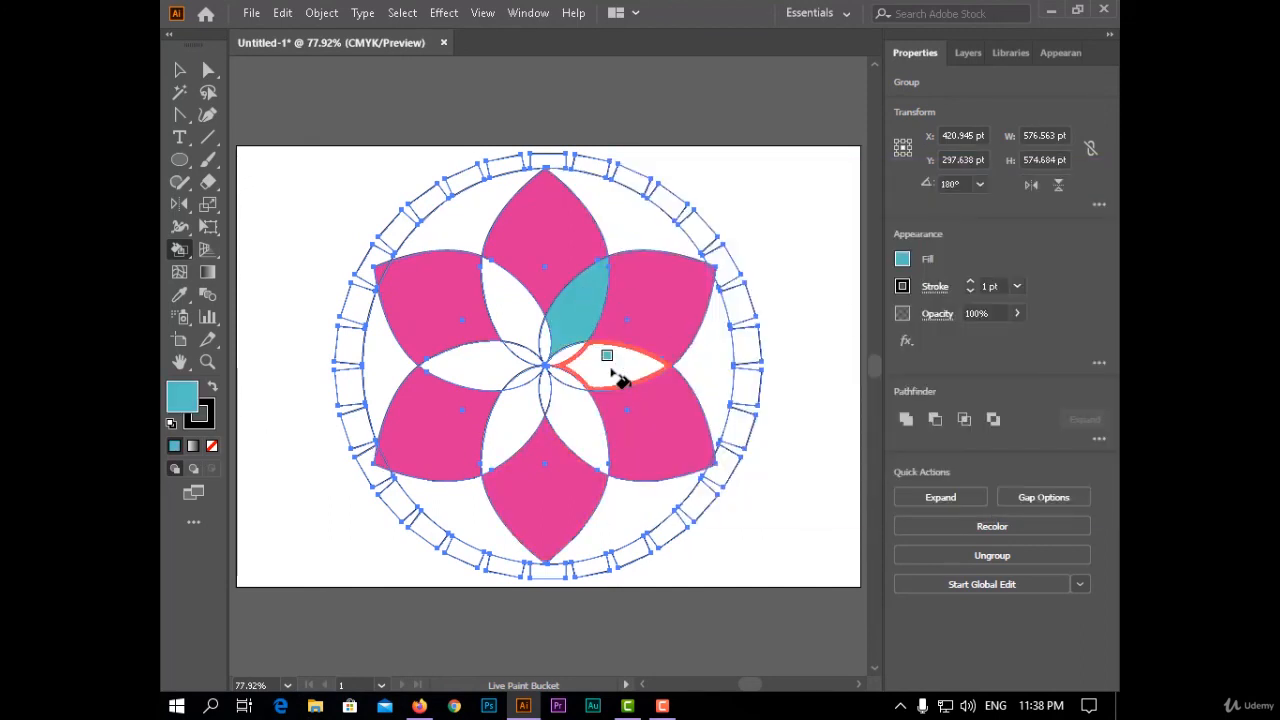
mouse_move(617, 377)
mouse_down()
mouse_move(516, 398)
mouse_move(518, 325)
mouse_move(632, 372)
mouse_up()
- Fill the six areas between the petals and the circle with green (#3CD634)
double_click(198, 400)
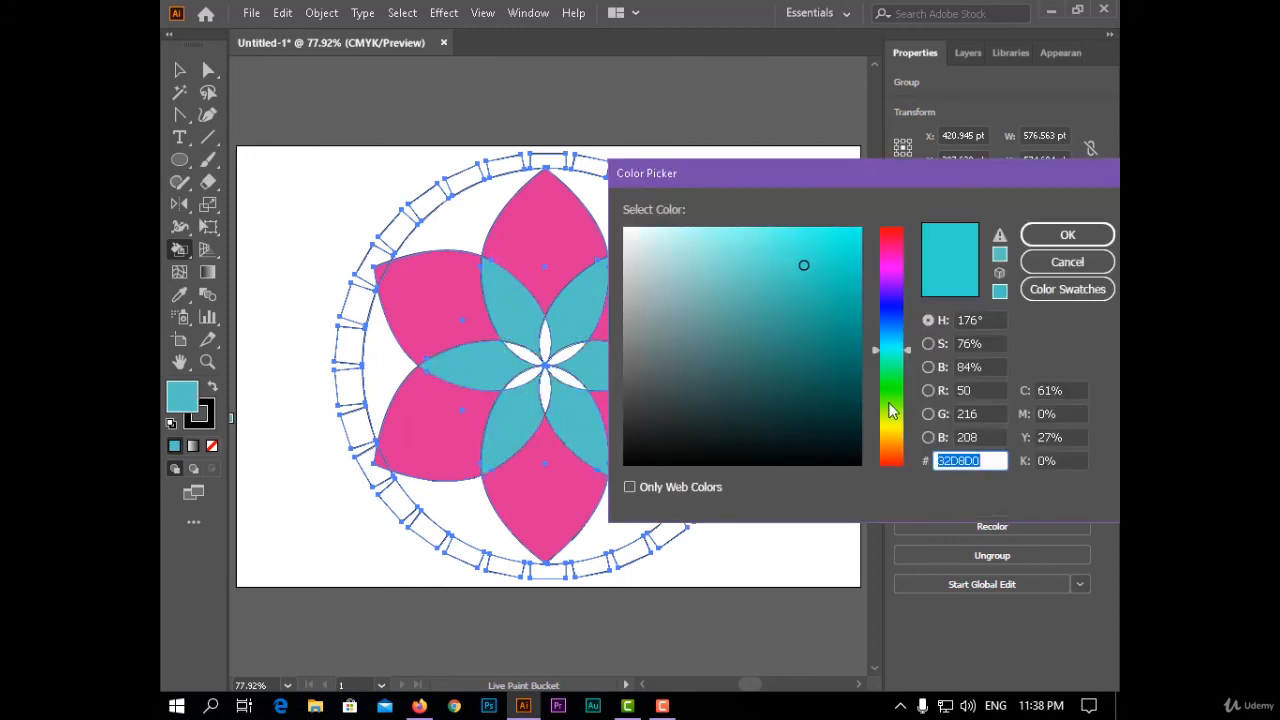
drag(890, 406, 891, 388)
click(1063, 235)
click(701, 363)
click(636, 234)
click(448, 218)
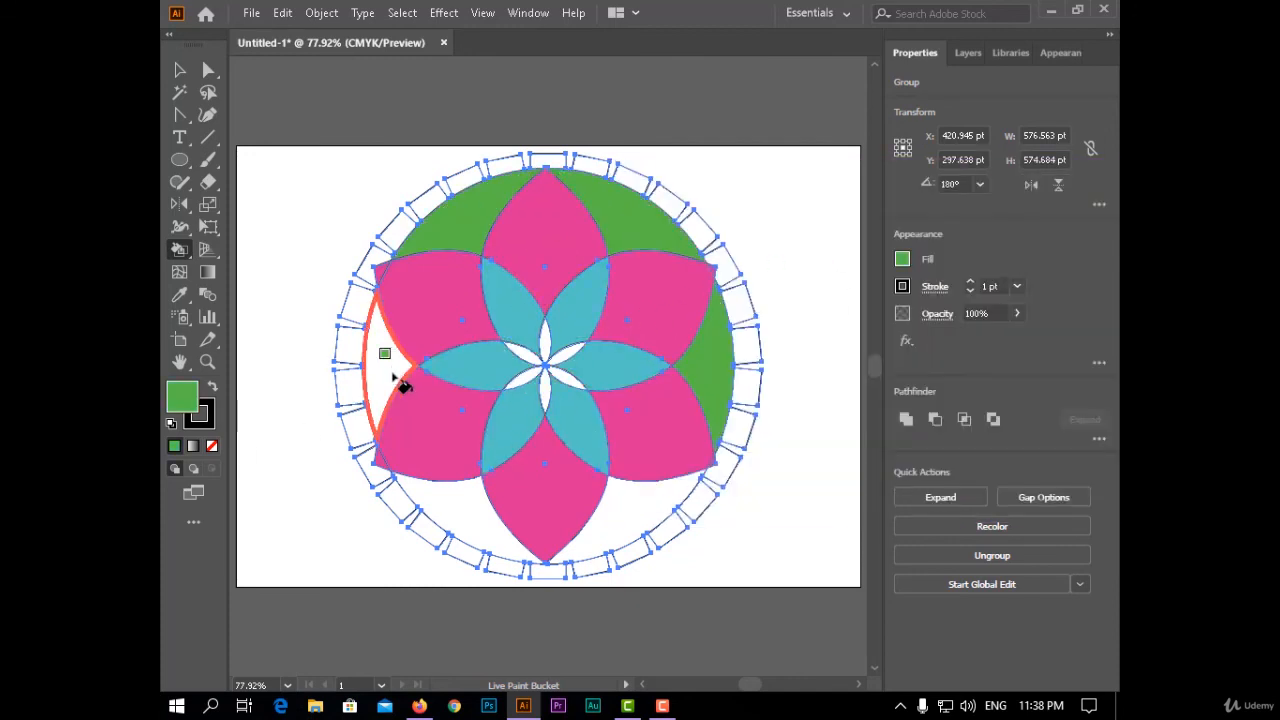
click(397, 375)
click(452, 522)
click(648, 530)
- Fill the six narrow innermost areas at the flower's centre with yellow
double_click(185, 402)
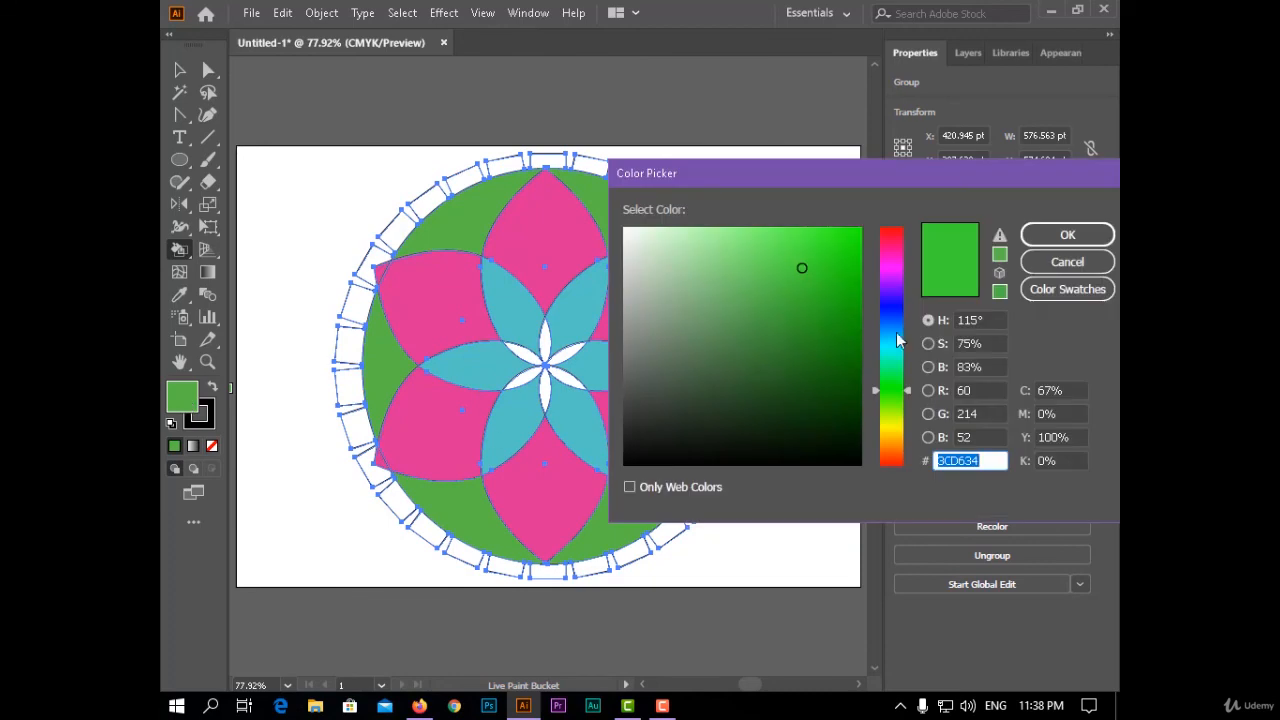
click(893, 430)
click(1067, 234)
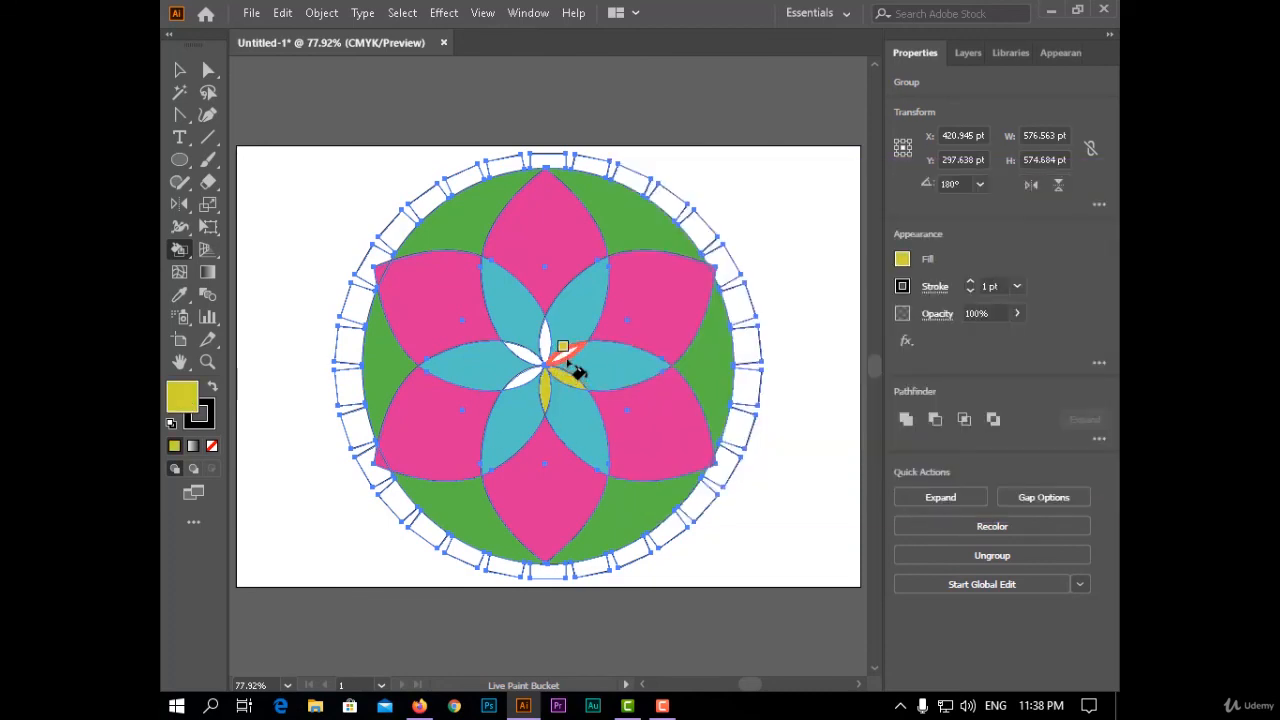
click(530, 377)
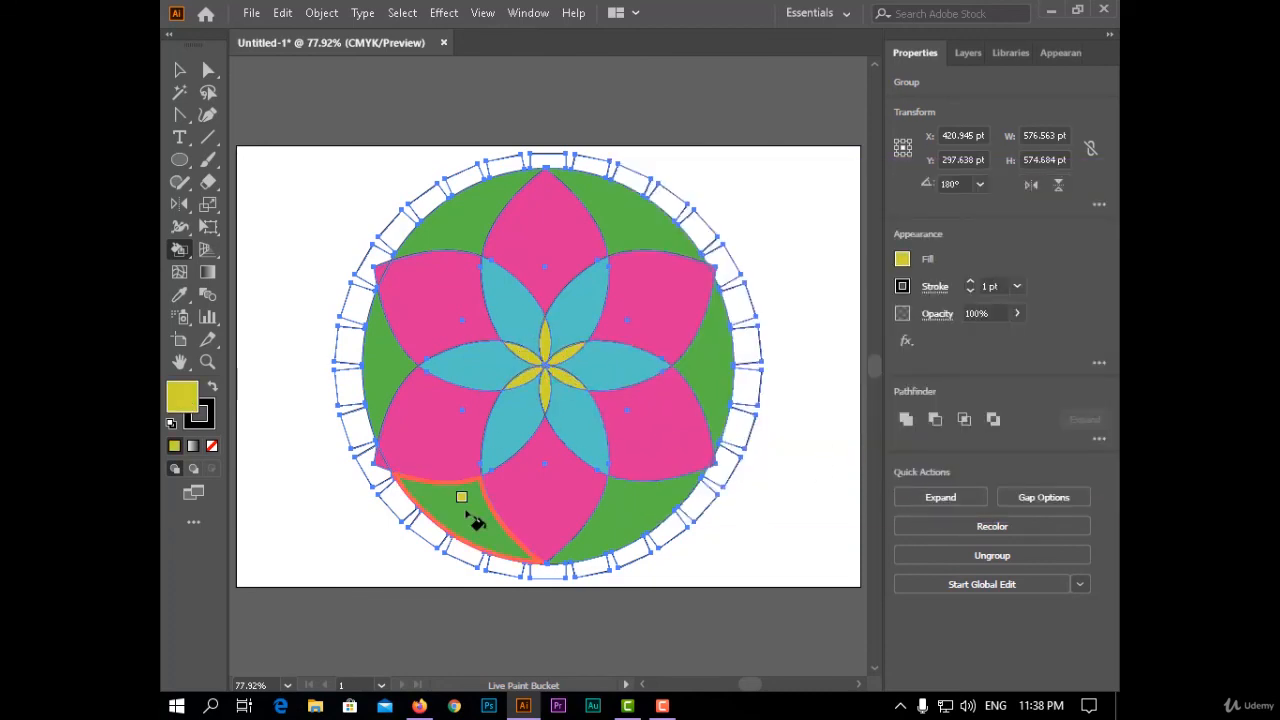
- Fill every second tooth on the ring's right side and top with orange (#D17837), undoing the last adjacent tooth
double_click(181, 399)
click(893, 450)
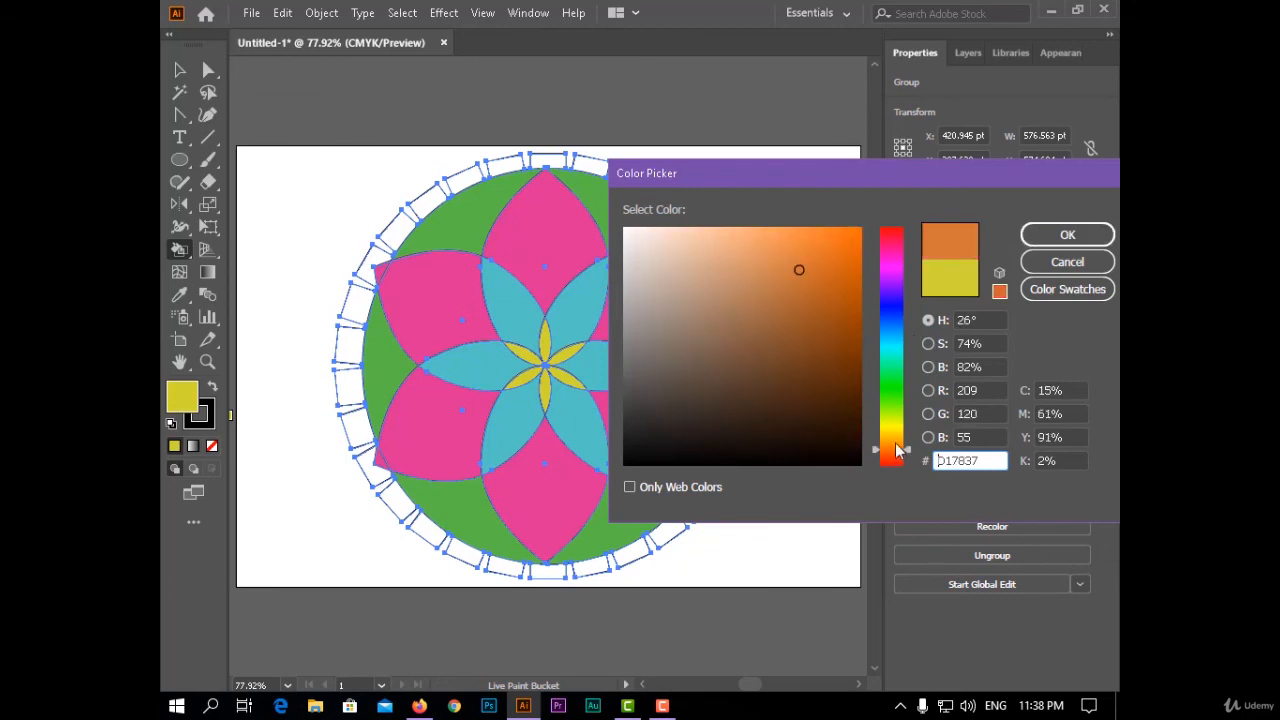
click(1067, 234)
click(722, 466)
click(746, 388)
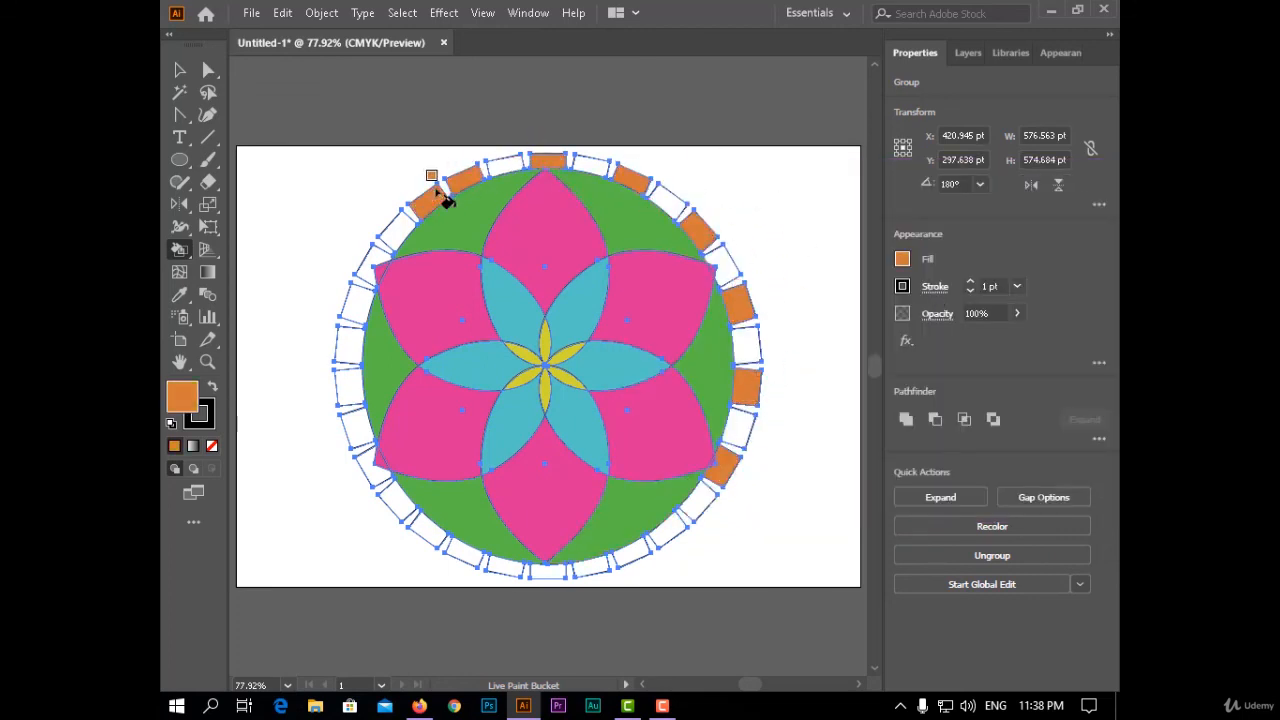
key(ctrl+z)
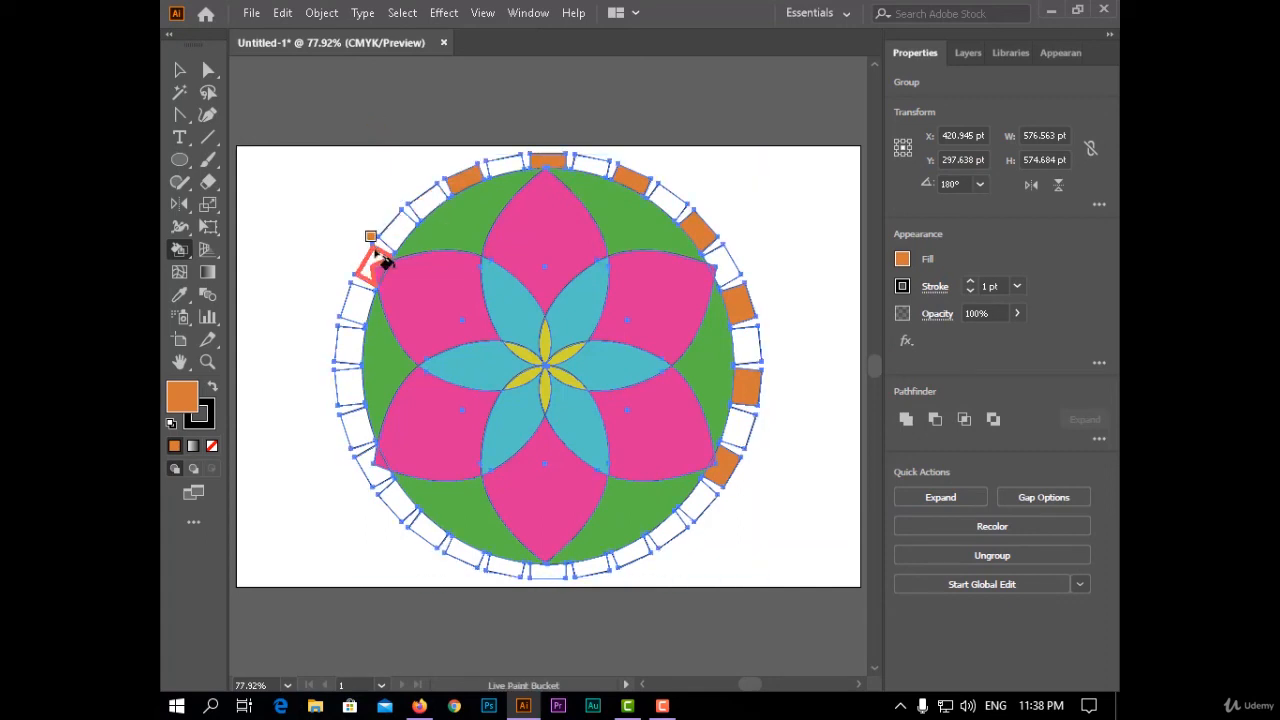
- Try filling alternate teeth along the ring's left side and bottom with orange, and undo these fills
click(358, 424)
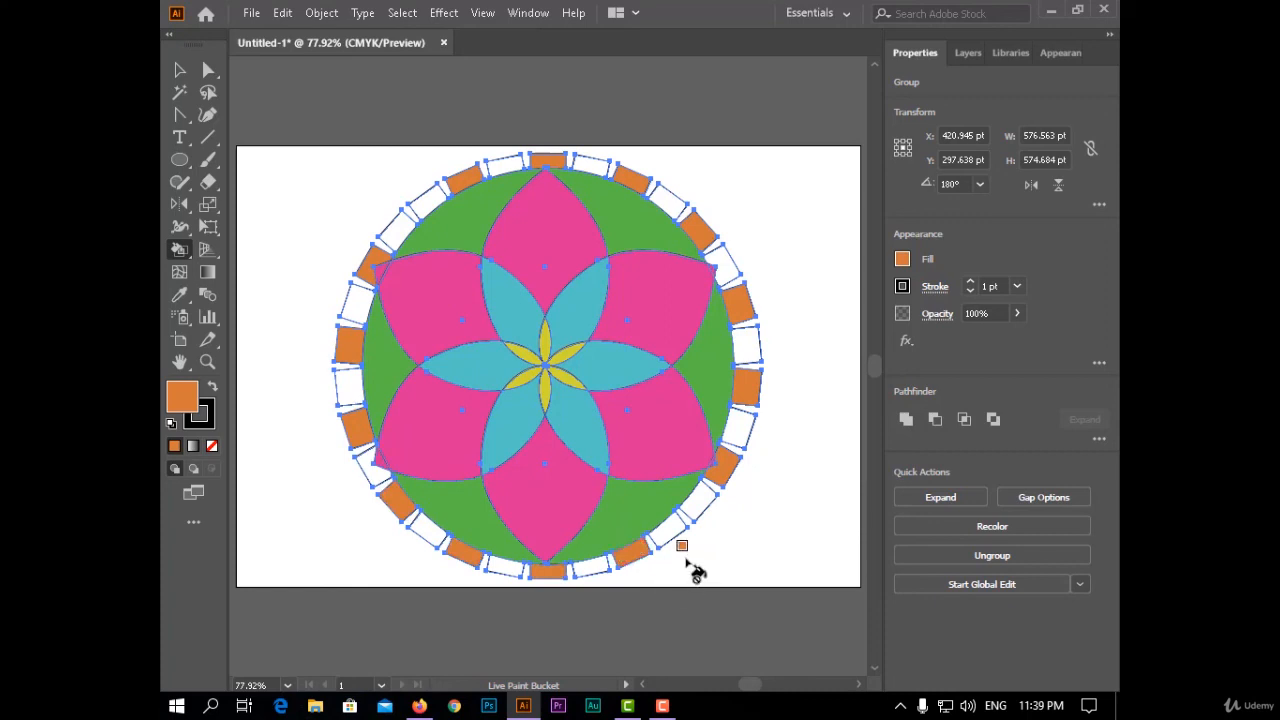
key(ctrl+z)
key(ctrl+z)
key(ctrl+z)
key(ctrl+z)
key(ctrl+z)
key(ctrl+z)
key(ctrl+z)
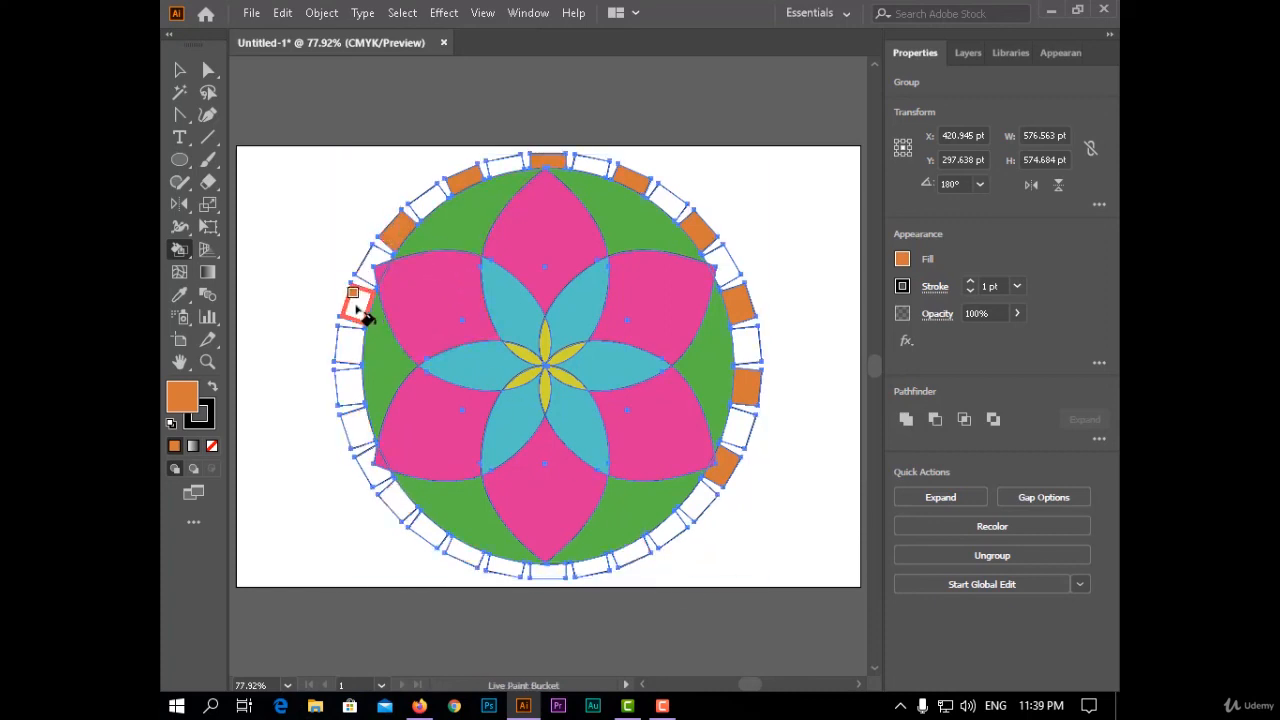
- Fill every second tooth from the ring's upper left around its bottom with orange, continuing the alternation of the upper teeth
click(350, 385)
click(424, 529)
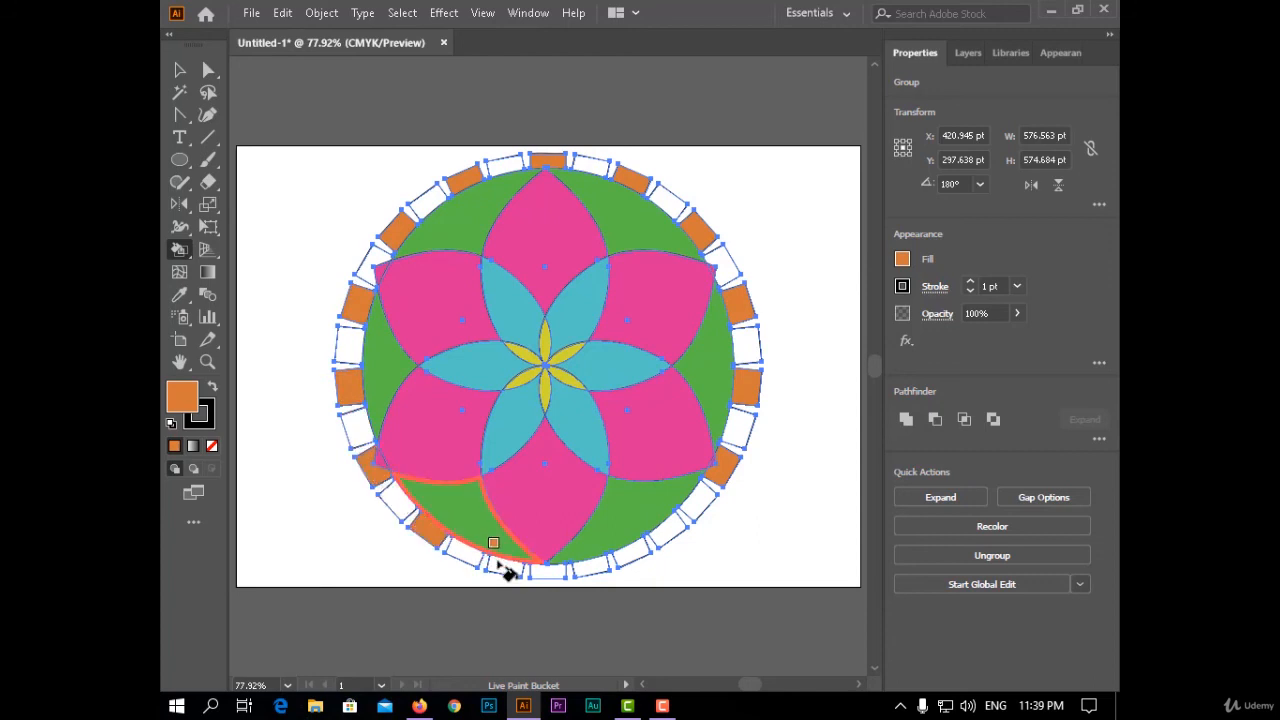
click(505, 566)
- Fill all remaining white teeth of the ring with blue so they alternate with the orange ones, and deselect the artwork
double_click(185, 396)
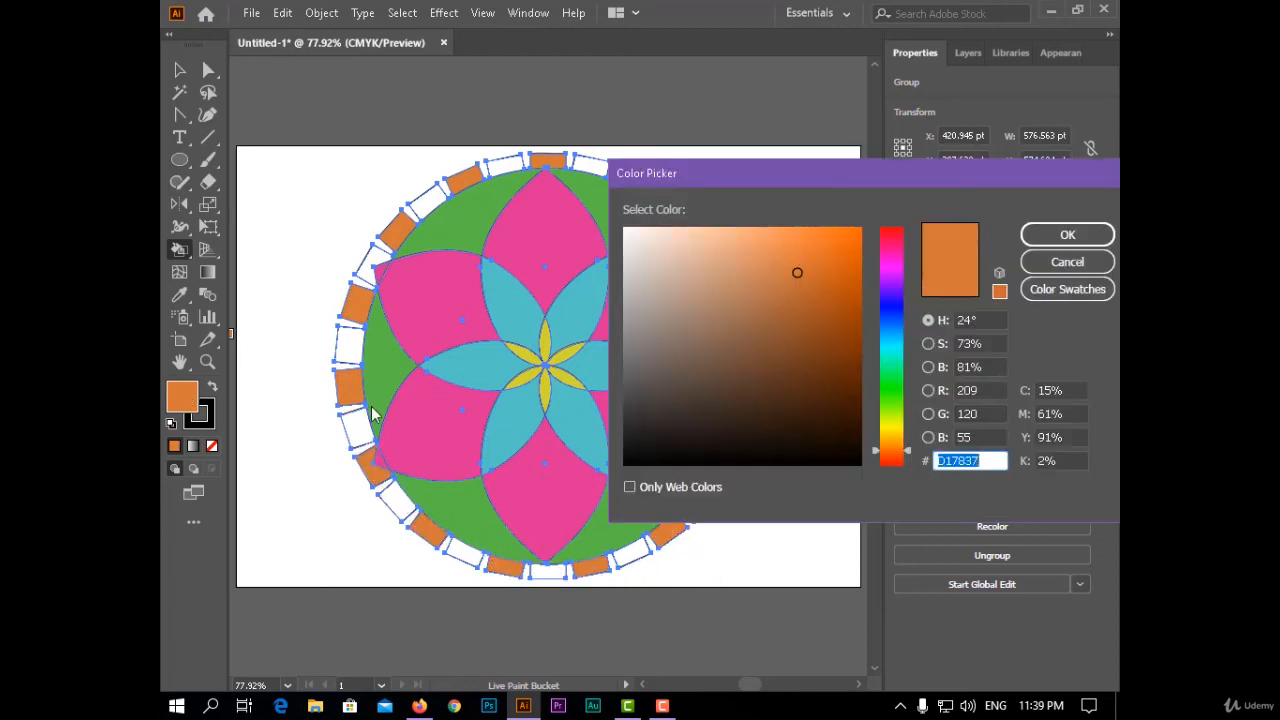
drag(900, 343, 905, 306)
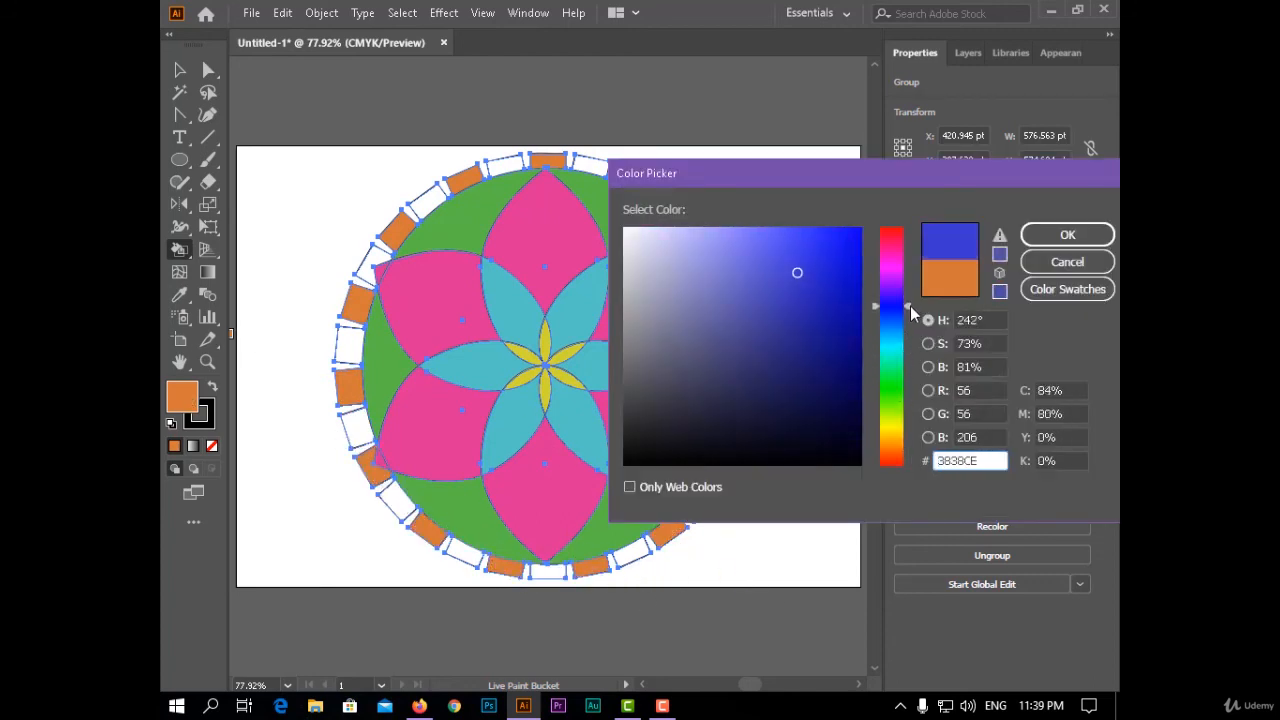
click(842, 263)
click(1066, 234)
click(746, 345)
click(724, 265)
click(671, 206)
click(593, 166)
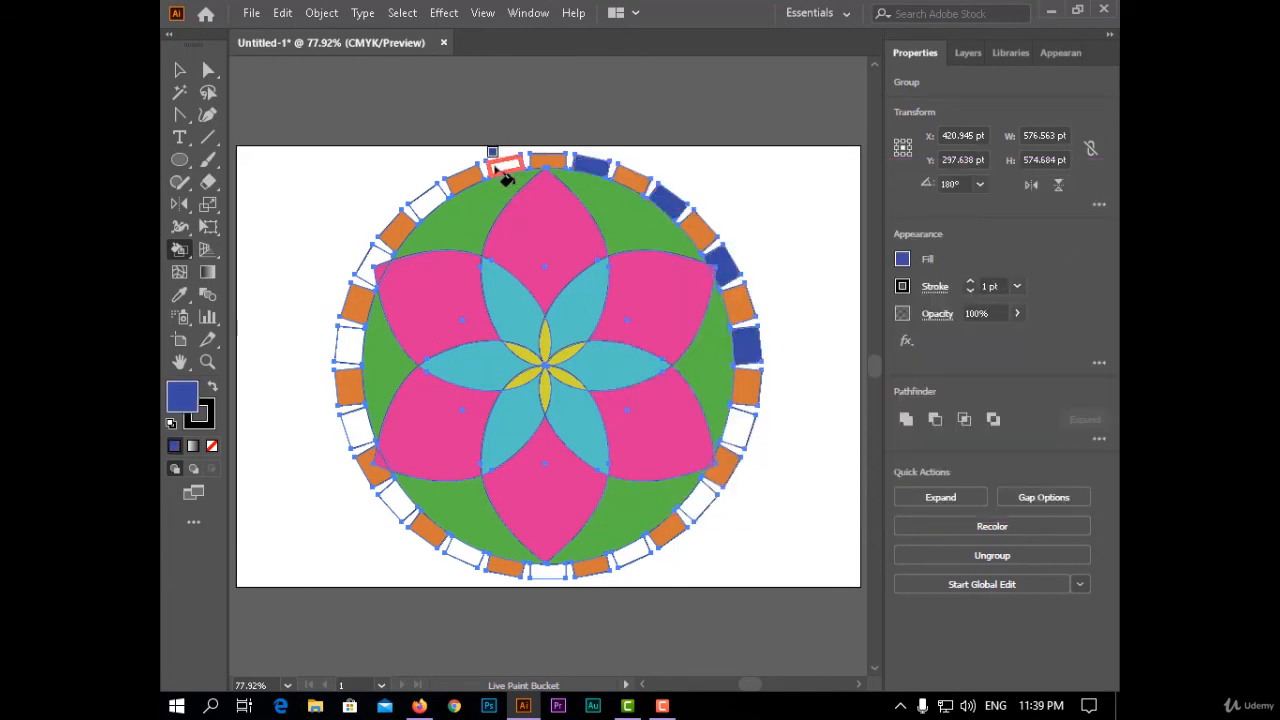
click(370, 268)
click(349, 345)
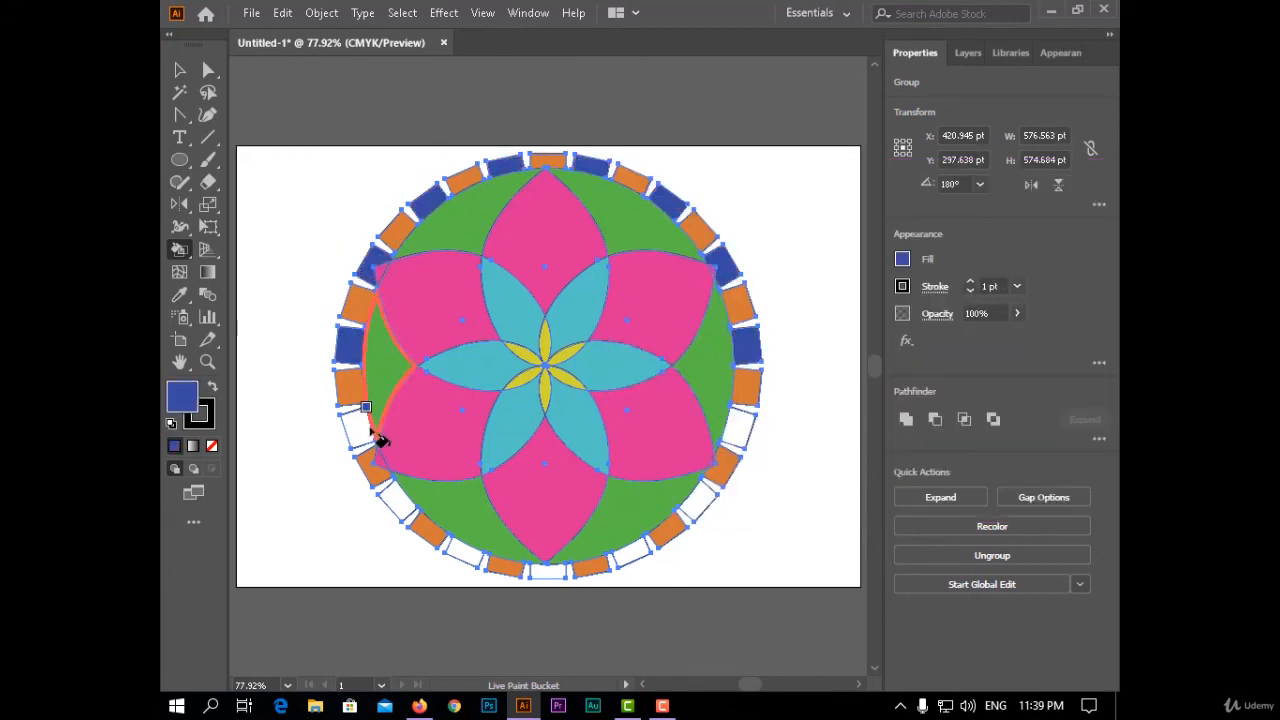
click(358, 428)
click(398, 505)
click(465, 550)
click(630, 553)
click(698, 500)
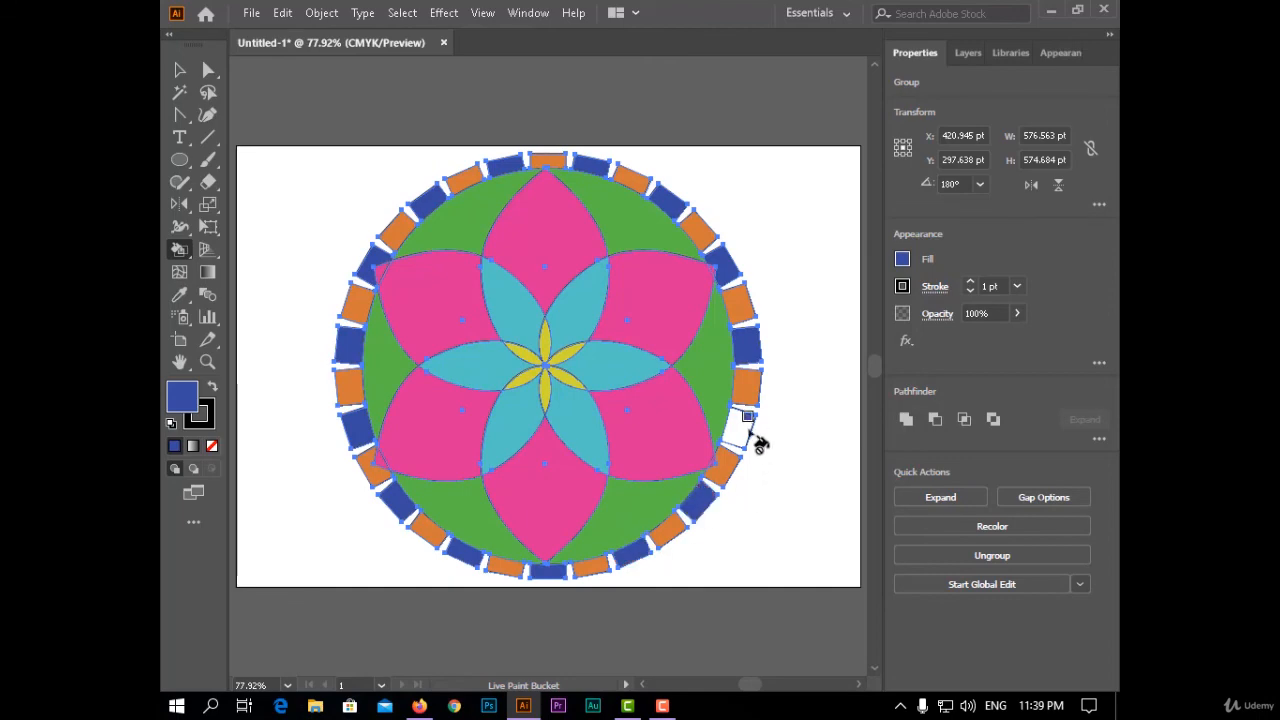
click(740, 428)
key(v)
click(318, 252)
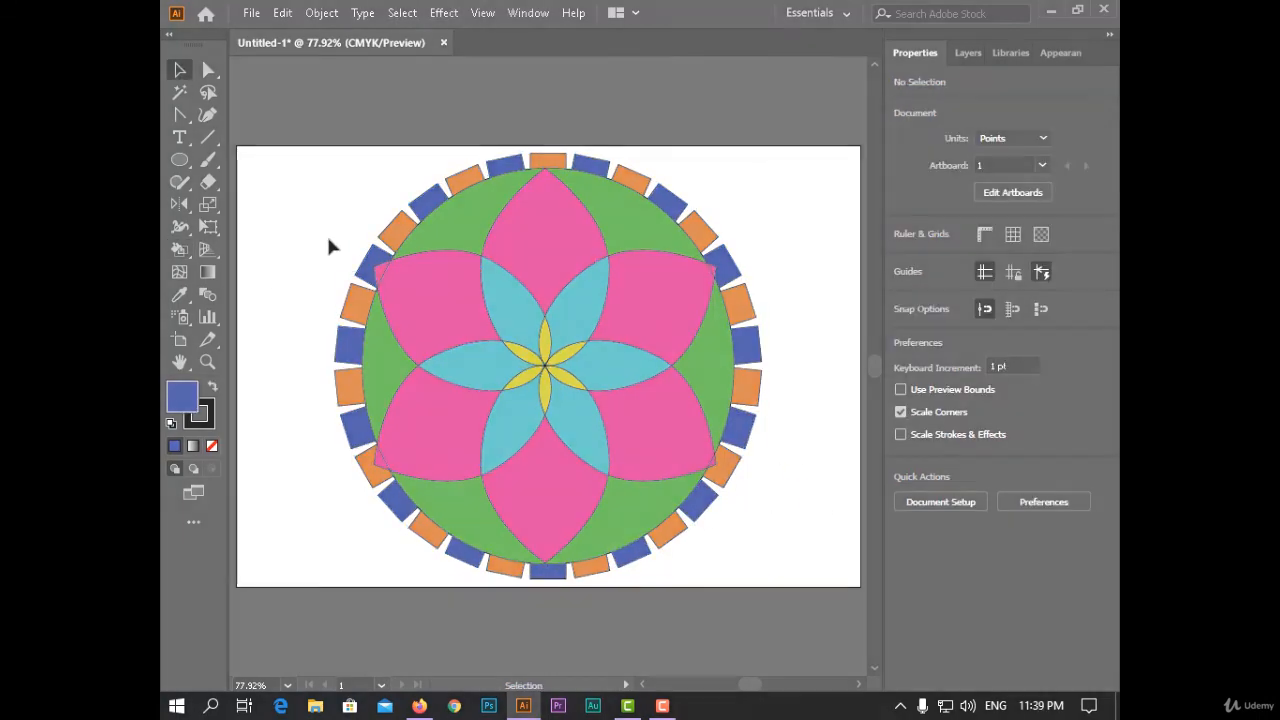